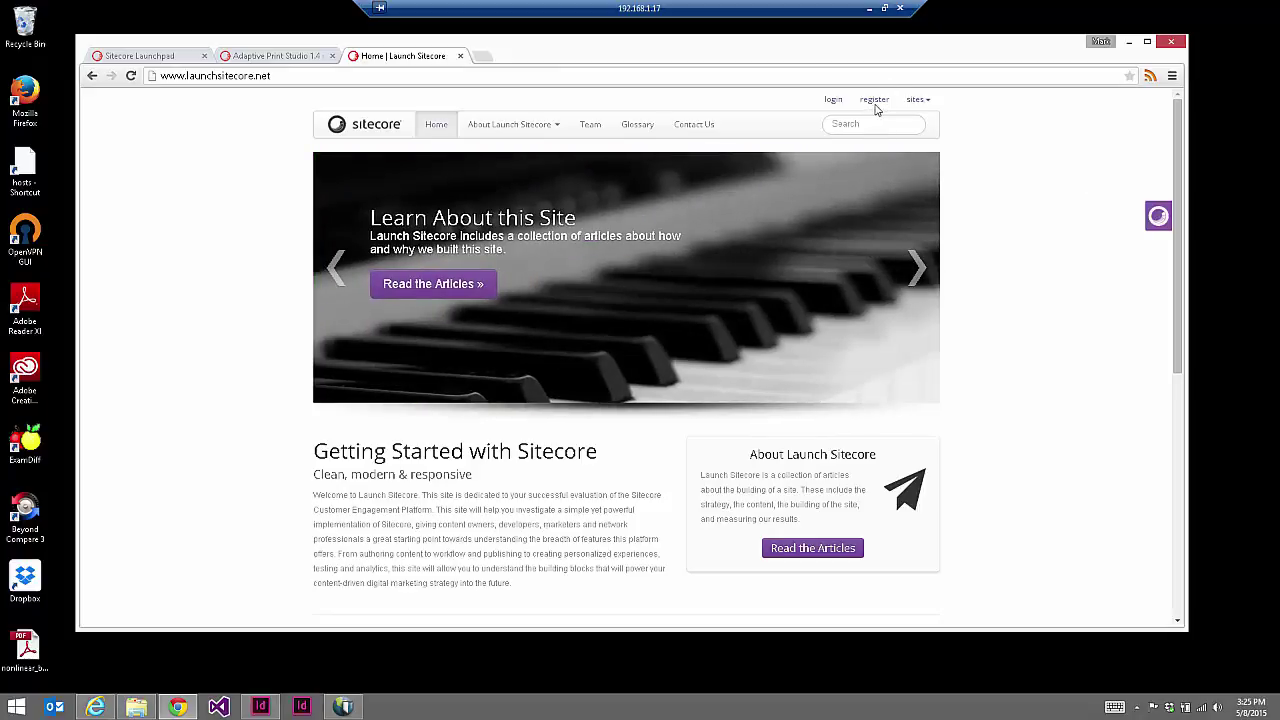
# Log in to the Launch Sitecore site with the prefilled credentials and open its Download page
pyautogui.click(834, 101)
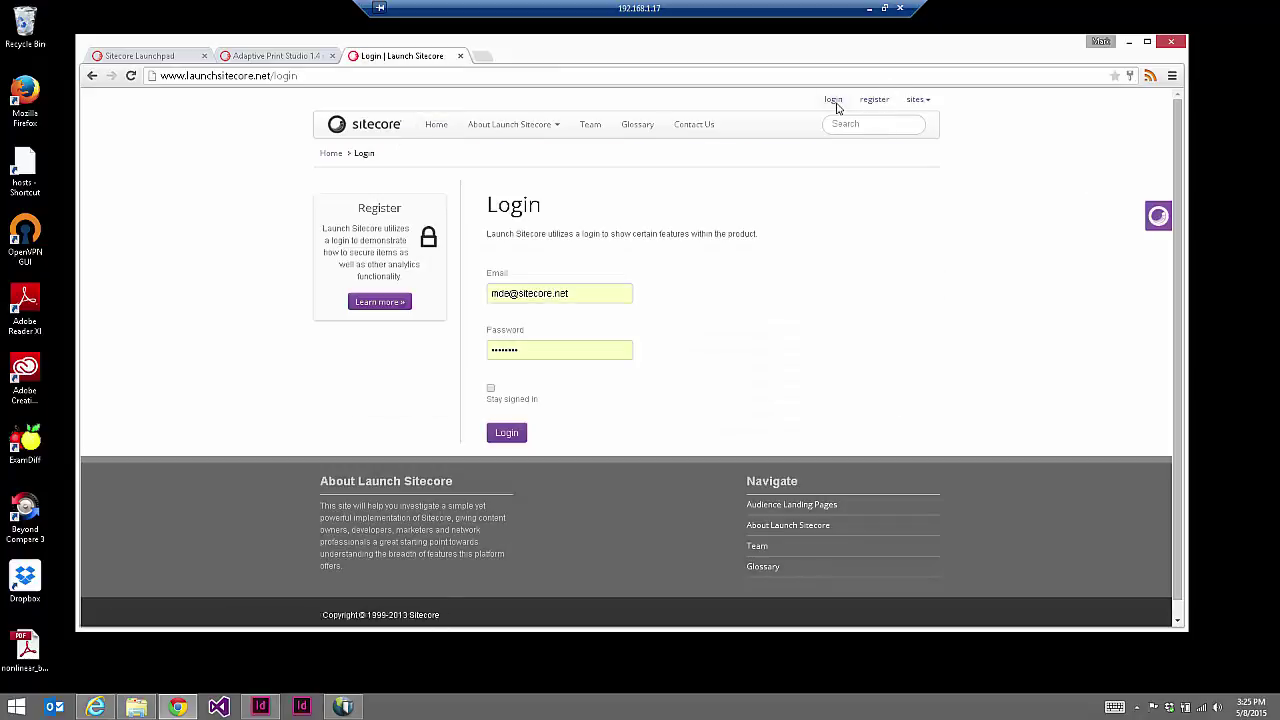
pyautogui.click(507, 434)
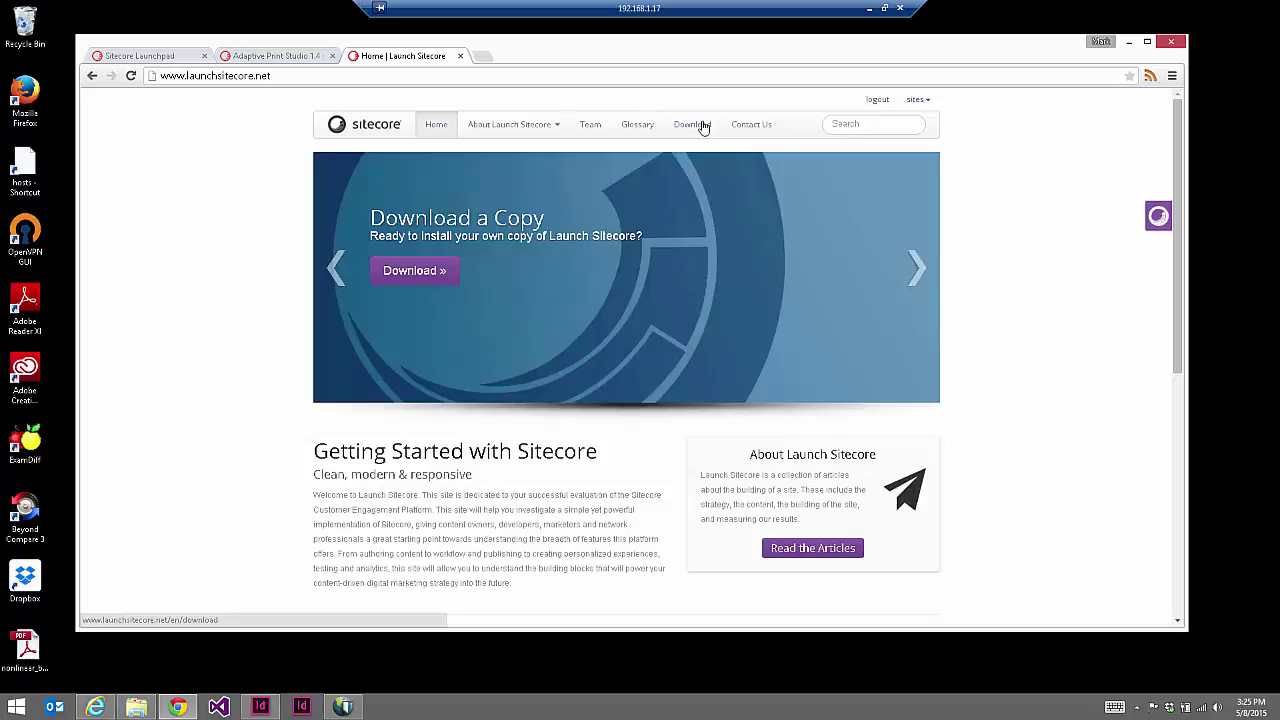
pyautogui.click(703, 127)
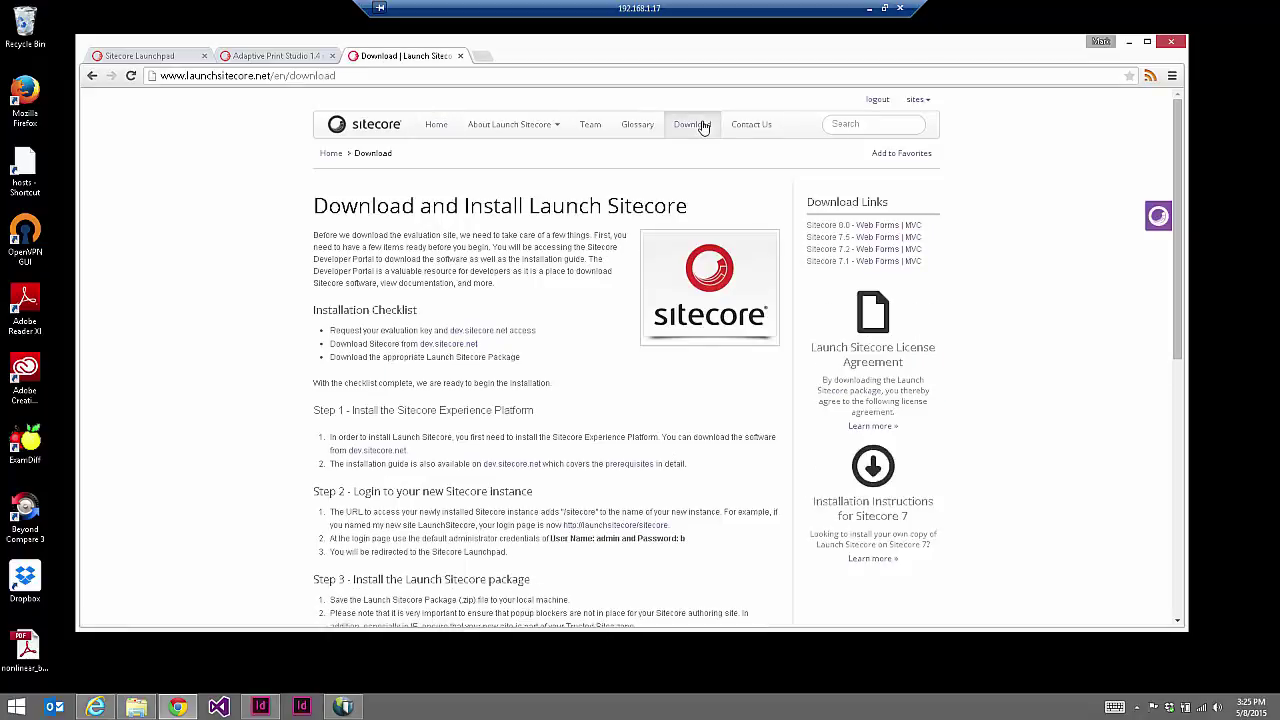
# Review the Launch Sitecore download links by version and the package installation instructions
pyautogui.moveTo(810, 226); pyautogui.dragTo(934, 260)
pyautogui.click(934, 260)
pyautogui.scroll(-3, 291, 311)
pyautogui.scroll(-1, 303, 295)
pyautogui.scroll(-1, 303, 295)
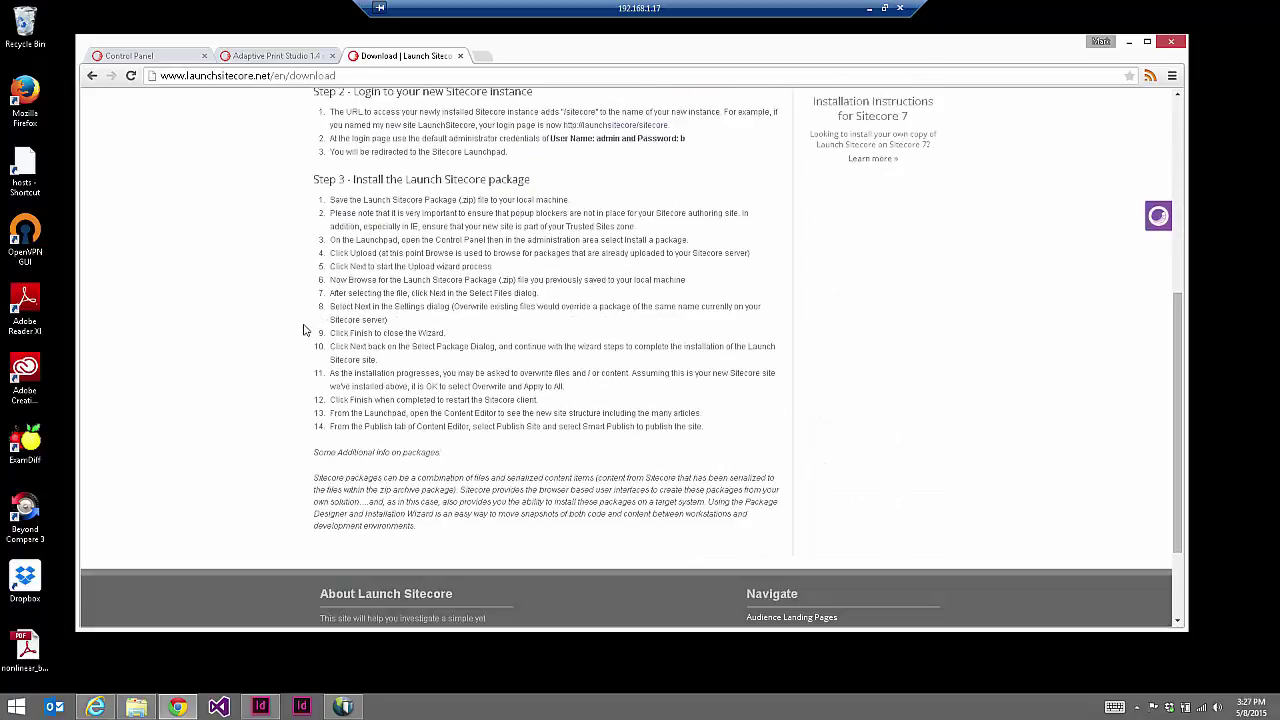
pyautogui.scroll(5, 286, 337)
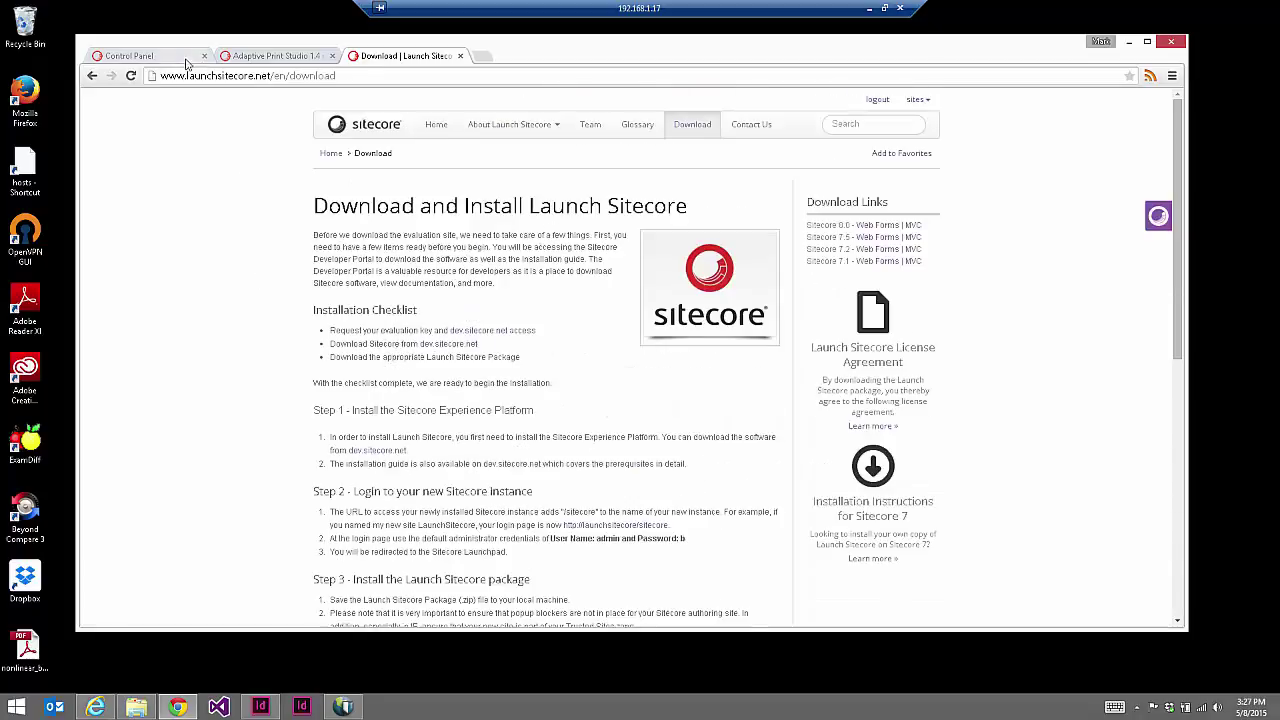
# Start a package installation from the Sitecore Control Panel and choose LaunchSitecore8012.zip as the package
pyautogui.click(150, 57)
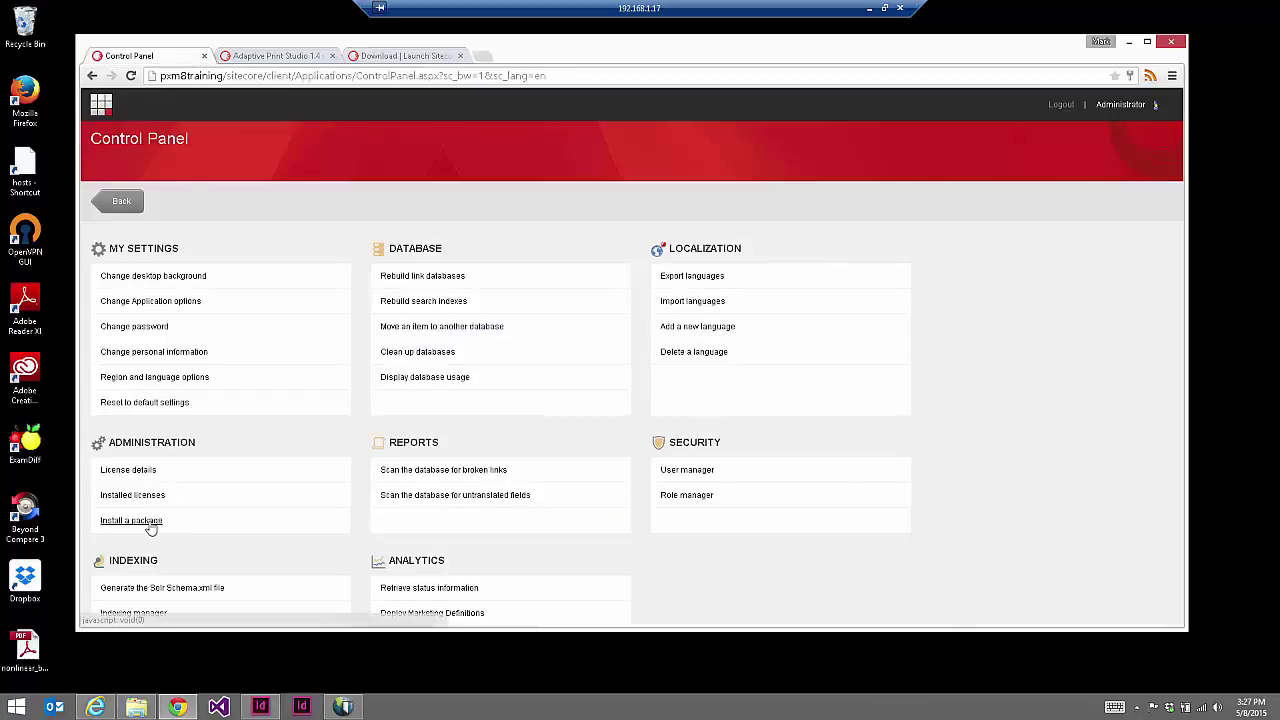
pyautogui.click(137, 521)
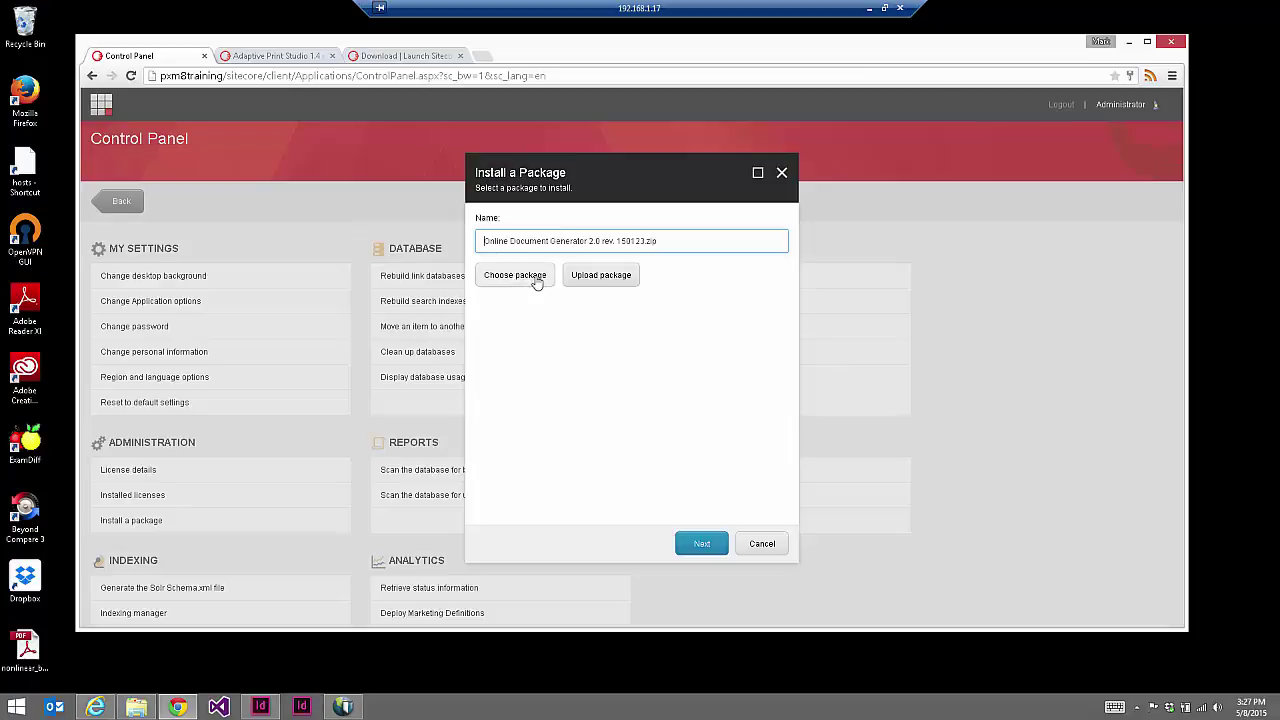
pyautogui.click(515, 276)
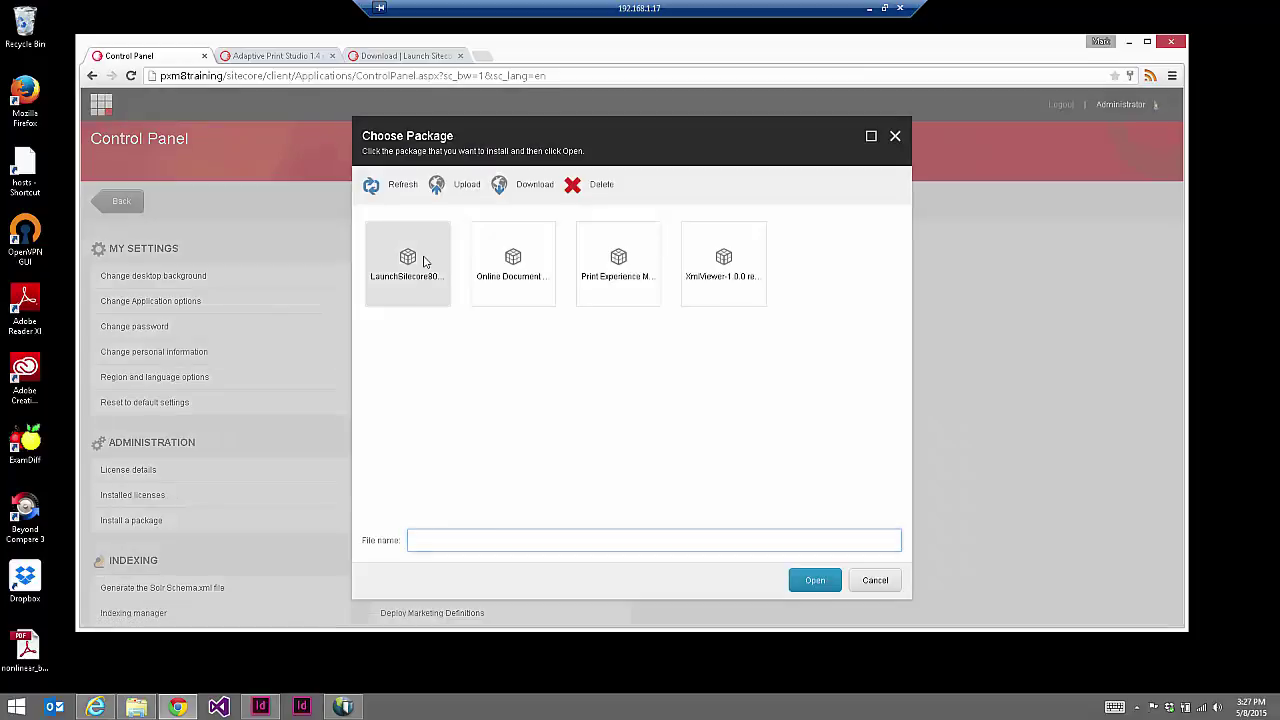
pyautogui.click(424, 262)
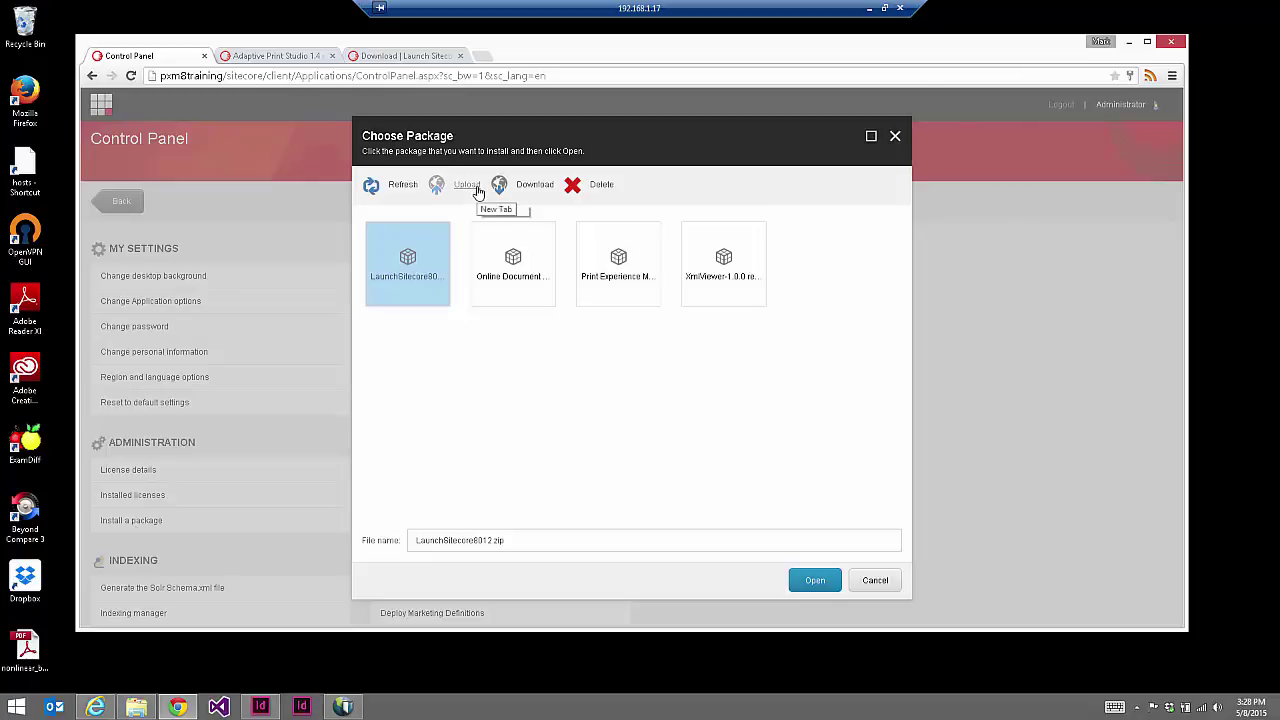
pyautogui.doubleClick(460, 541)
pyautogui.click(472, 540)
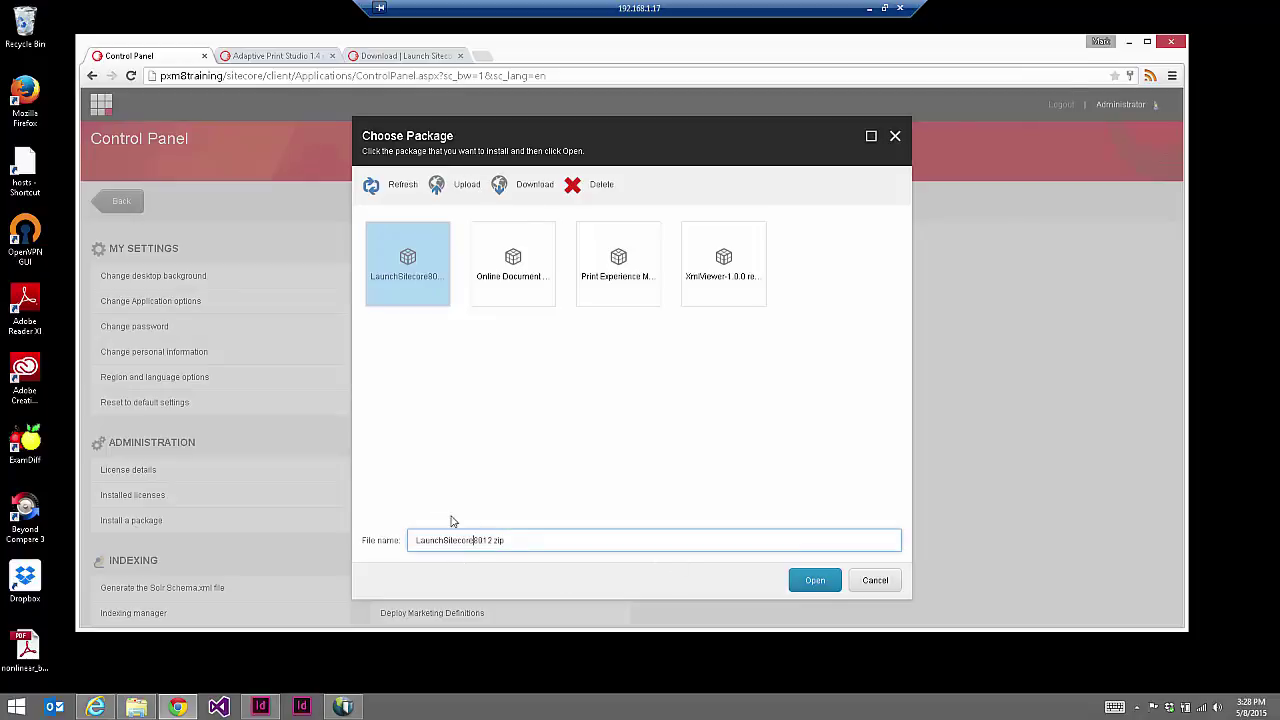
pyautogui.click(815, 581)
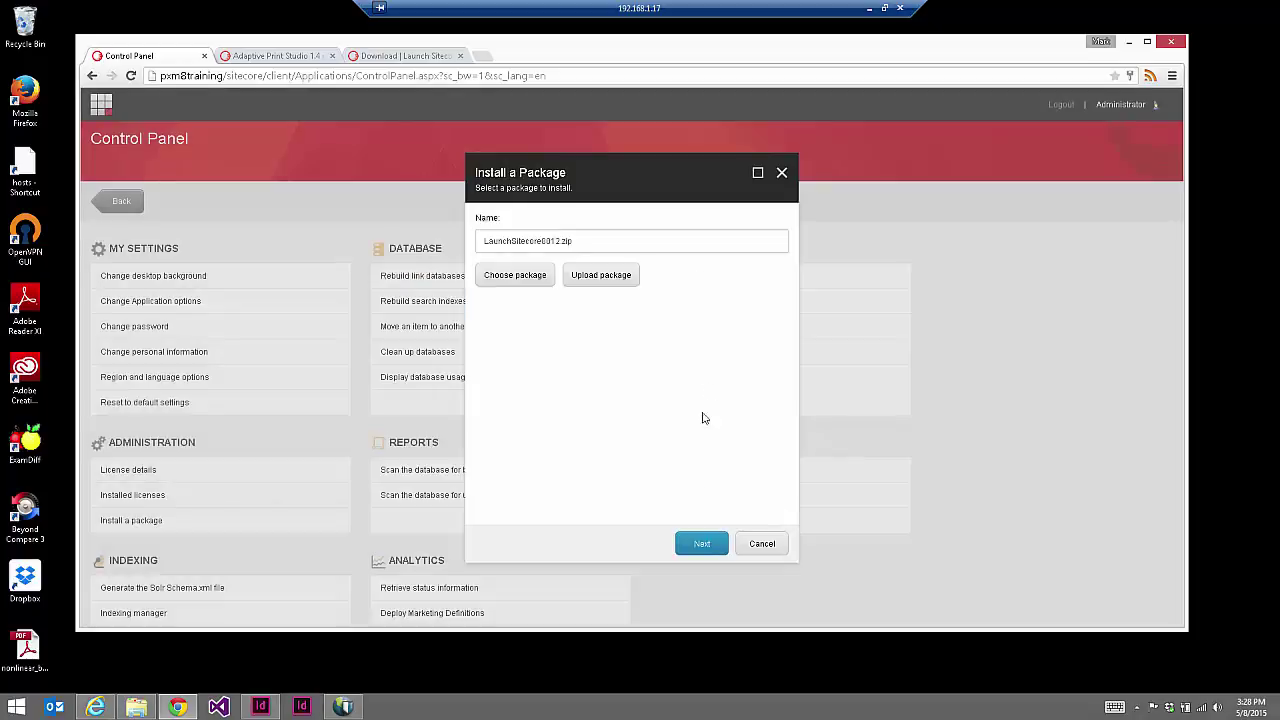
# Install the chosen package, accepting the license agreement and applying Overwrite to all items that already exist
pyautogui.click(703, 543)
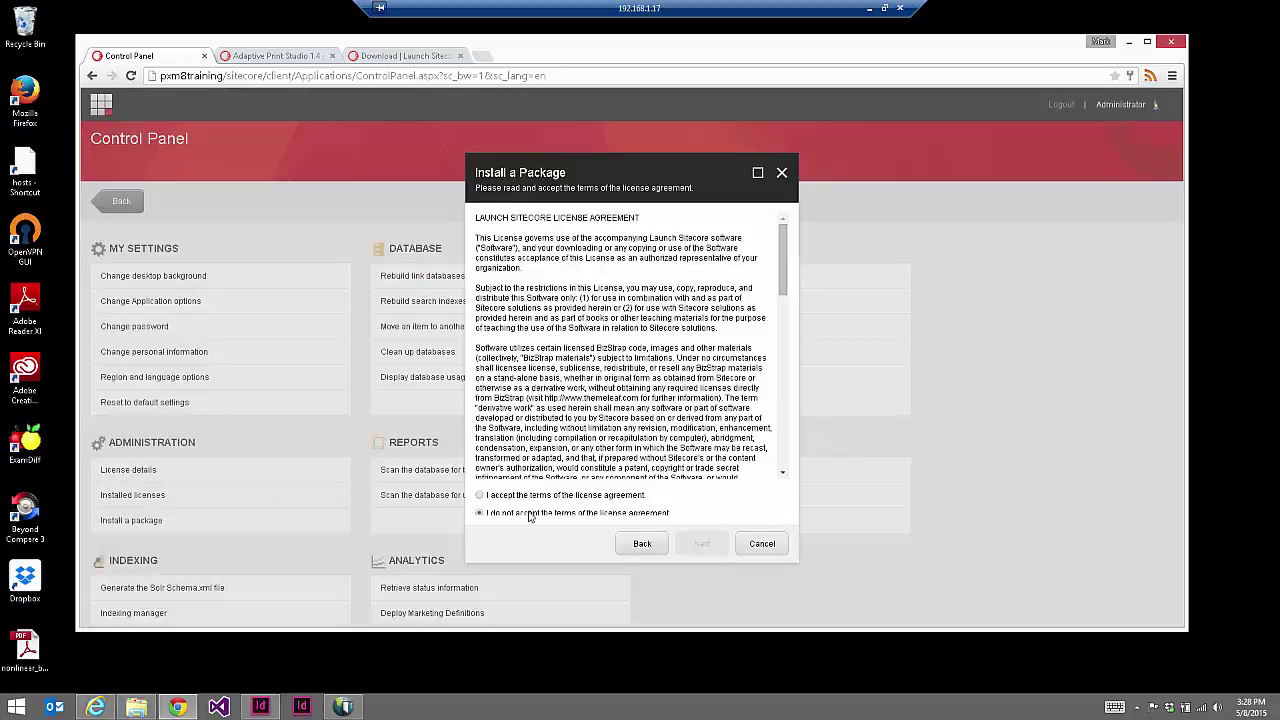
pyautogui.click(522, 496)
pyautogui.click(715, 544)
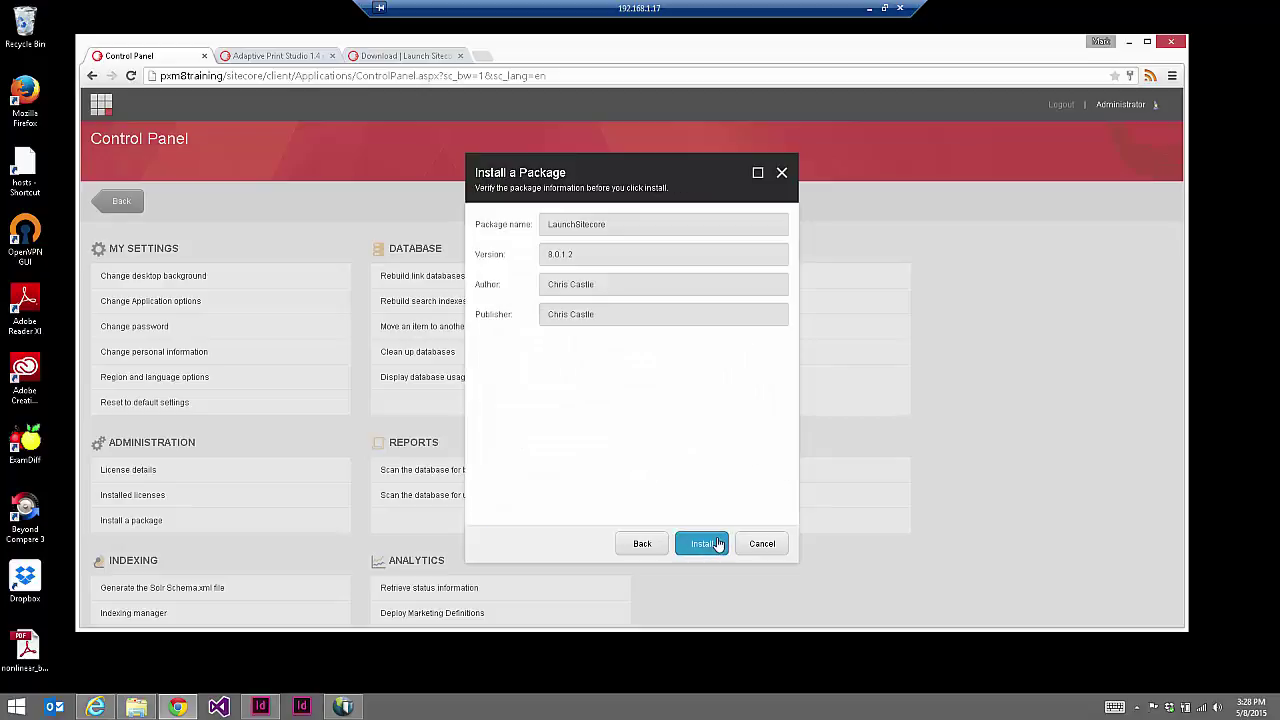
pyautogui.click(717, 543)
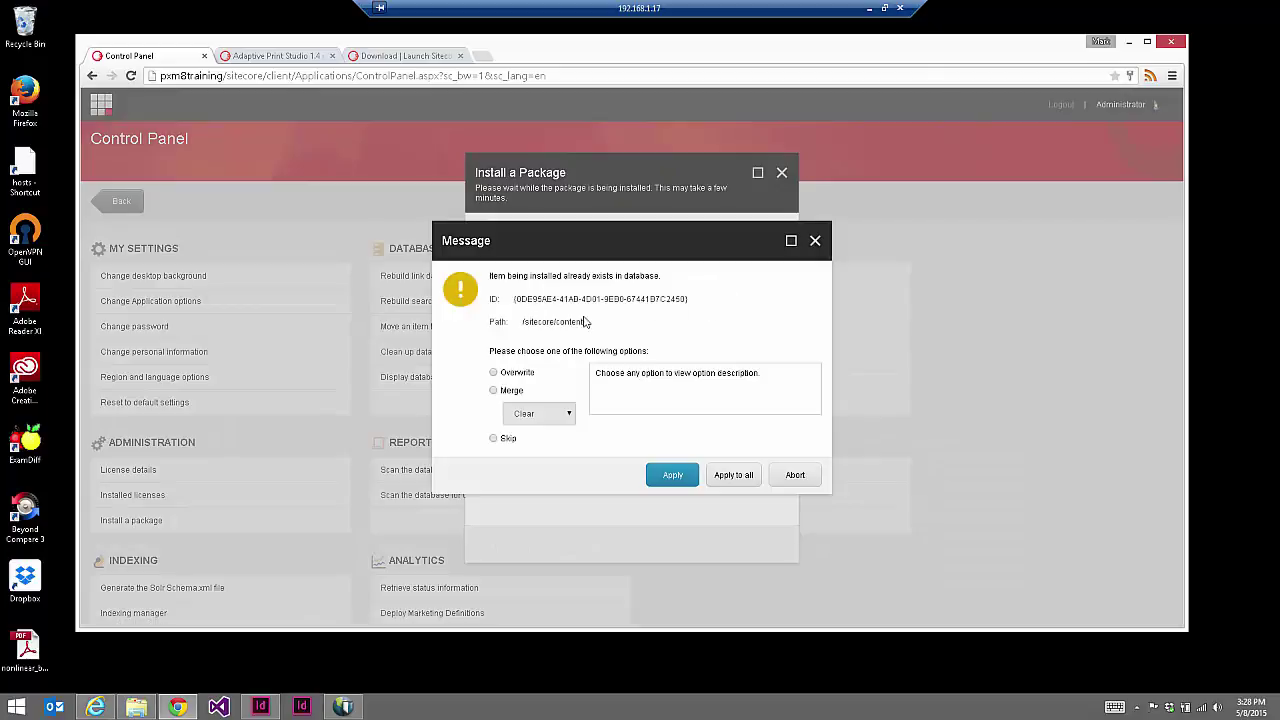
pyautogui.click(496, 374)
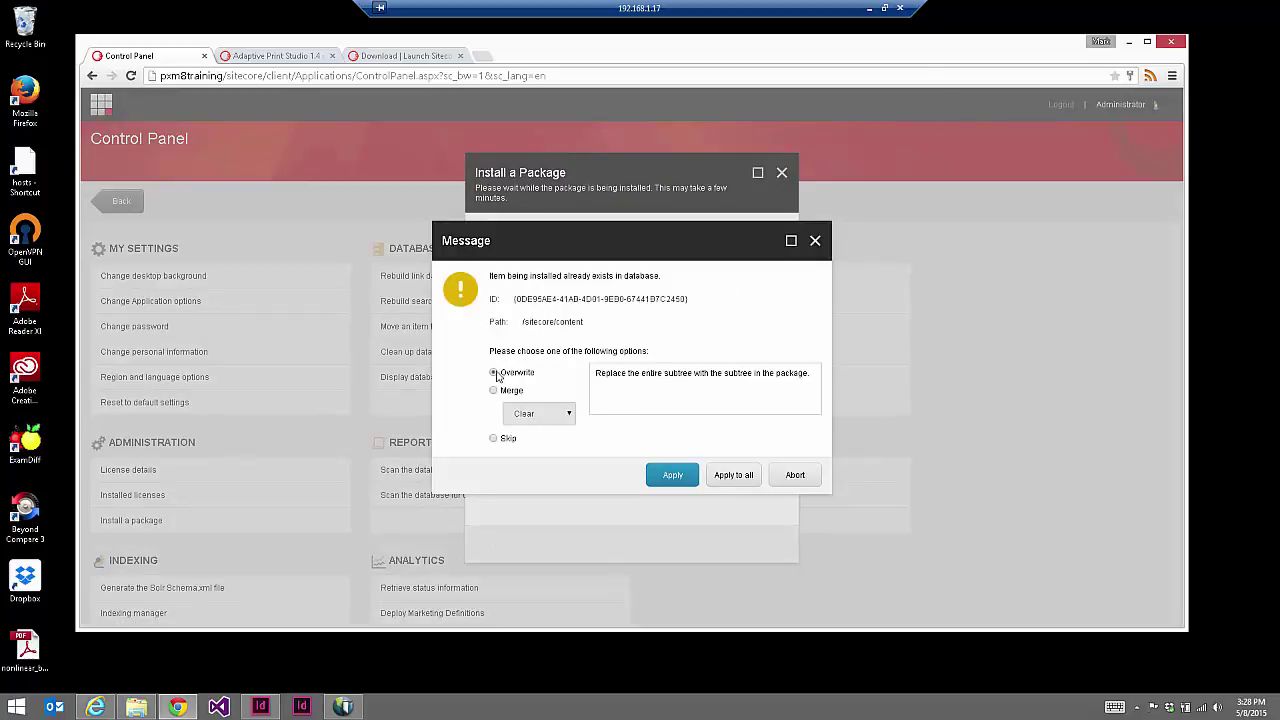
pyautogui.click(733, 476)
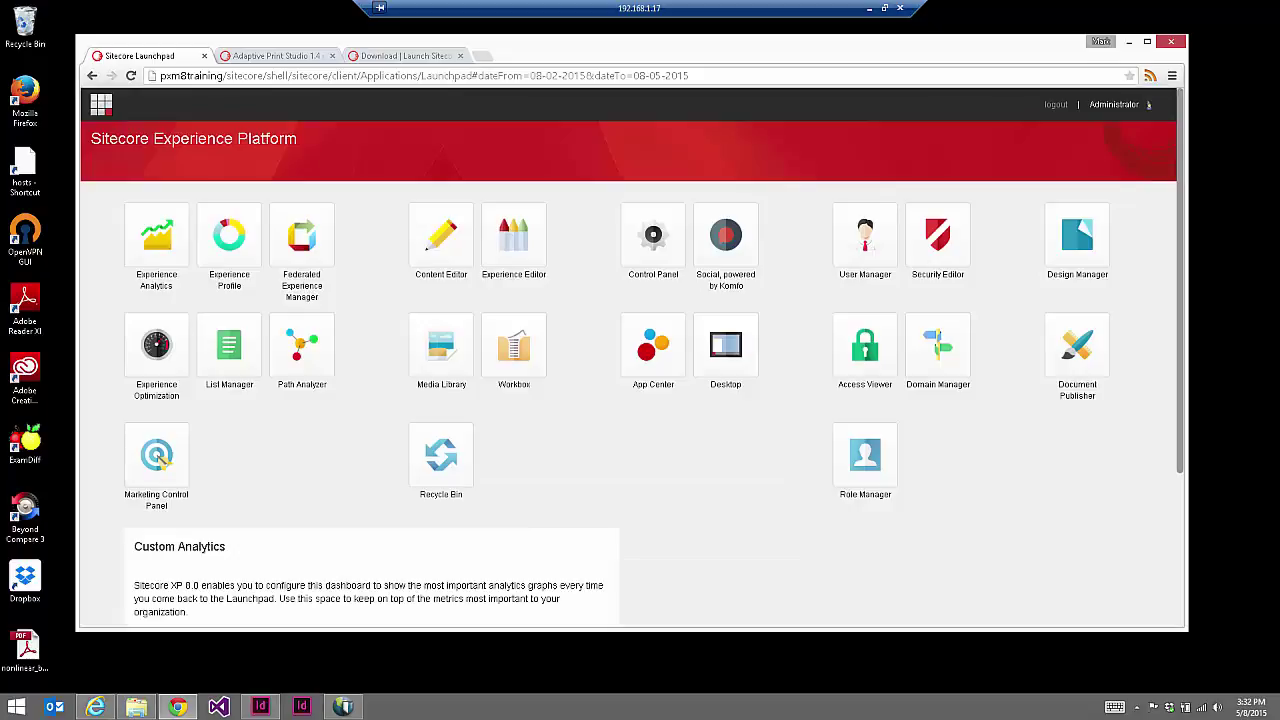
# Open the Content Editor, look over the Home item's fields, and expand Home and About Launch Sitecore in the content tree
pyautogui.click(440, 246)
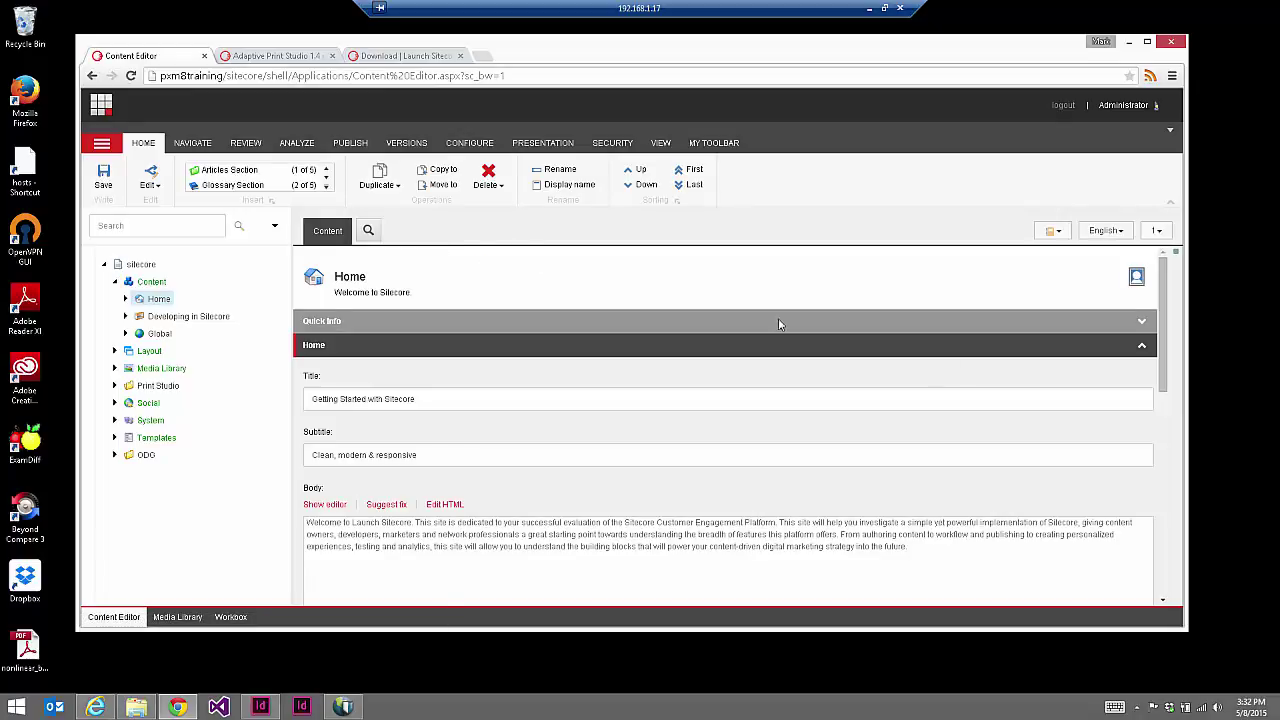
pyautogui.moveTo(1172, 327); pyautogui.dragTo(1163, 362)
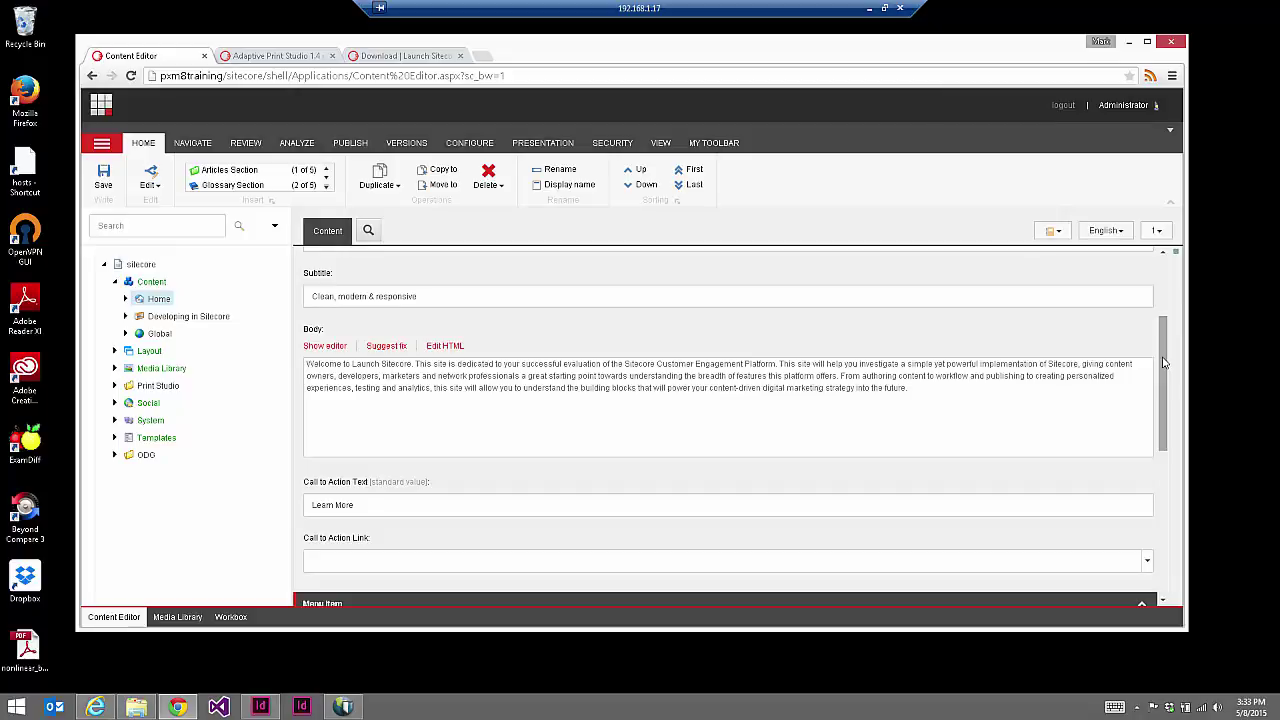
pyautogui.click(125, 299)
pyautogui.click(136, 333)
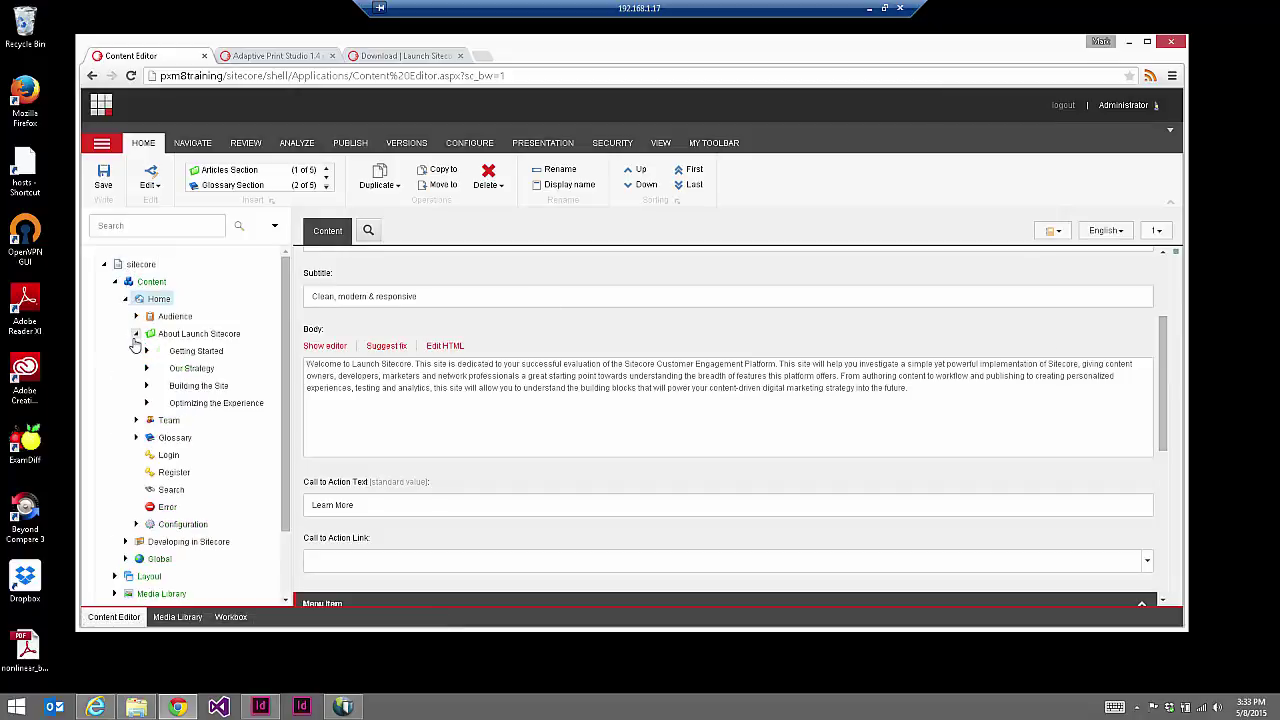
# Examine the fields of The Sitecore UIs article under Getting Started, and expand the Our Strategy article group
pyautogui.click(146, 351)
pyautogui.click(200, 369)
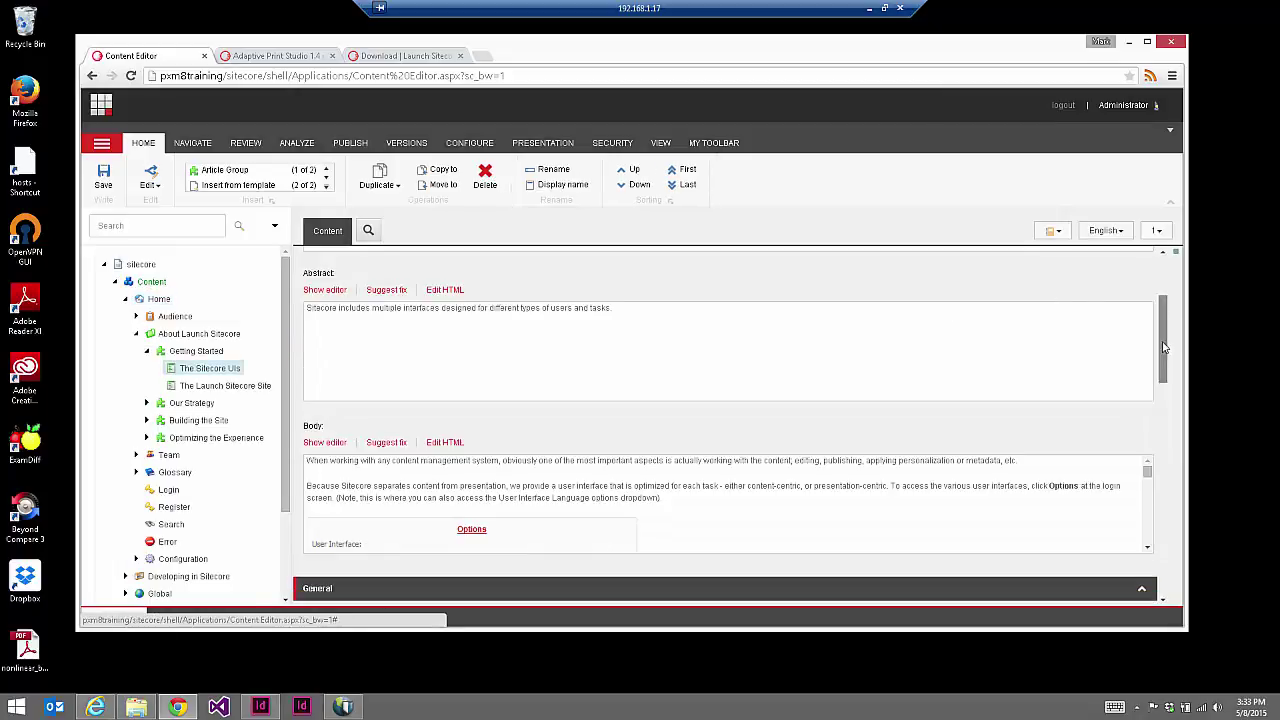
pyautogui.moveTo(1162, 337); pyautogui.dragTo(1162, 480)
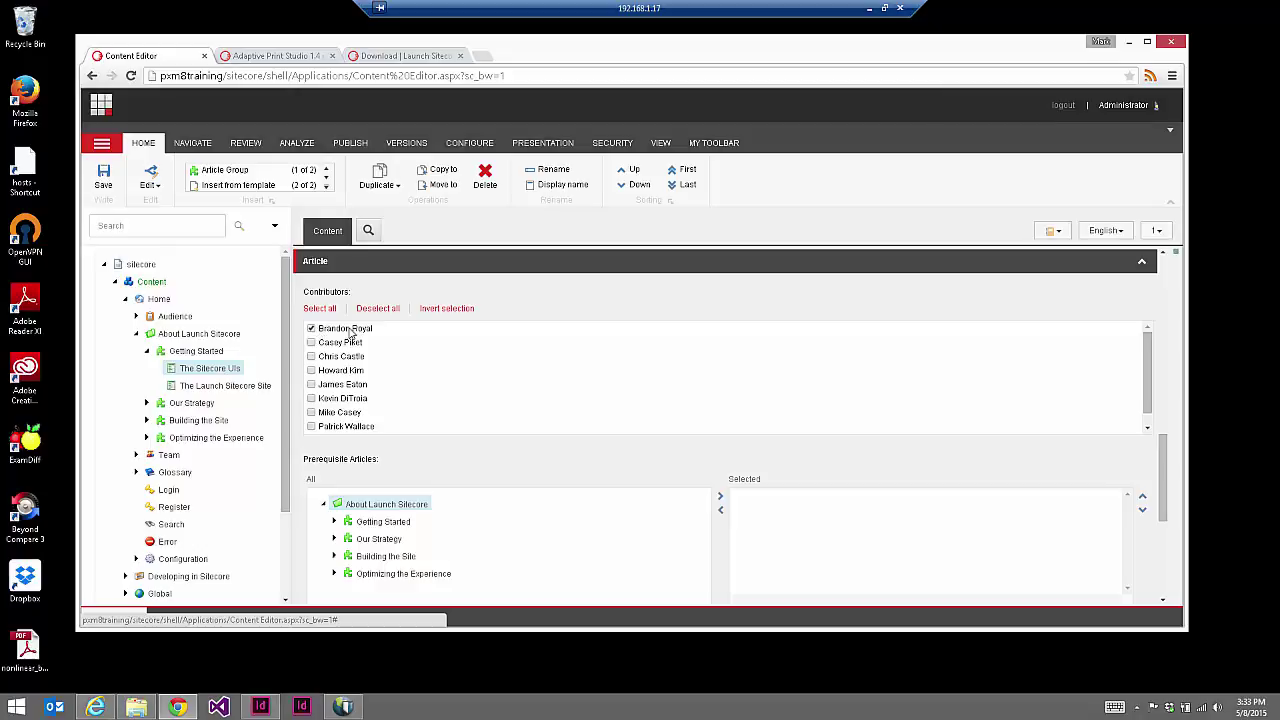
pyautogui.click(147, 402)
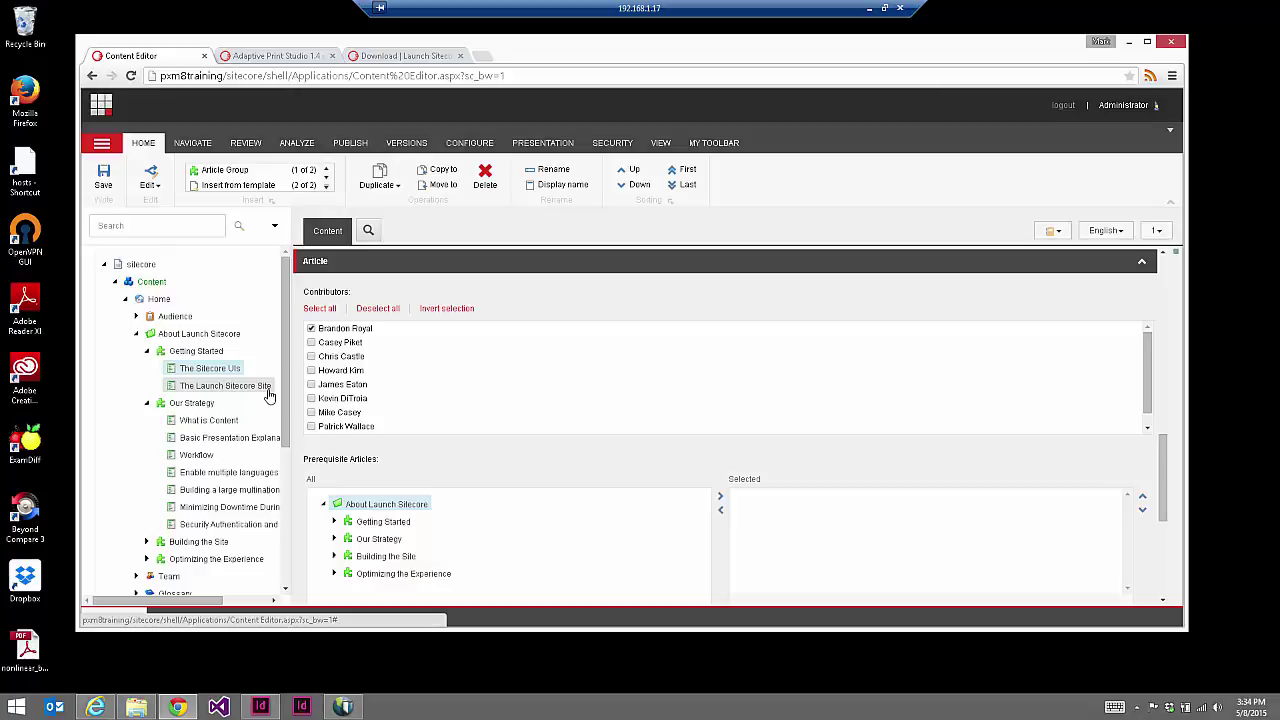
pyautogui.moveTo(292, 393); pyautogui.dragTo(322, 393)
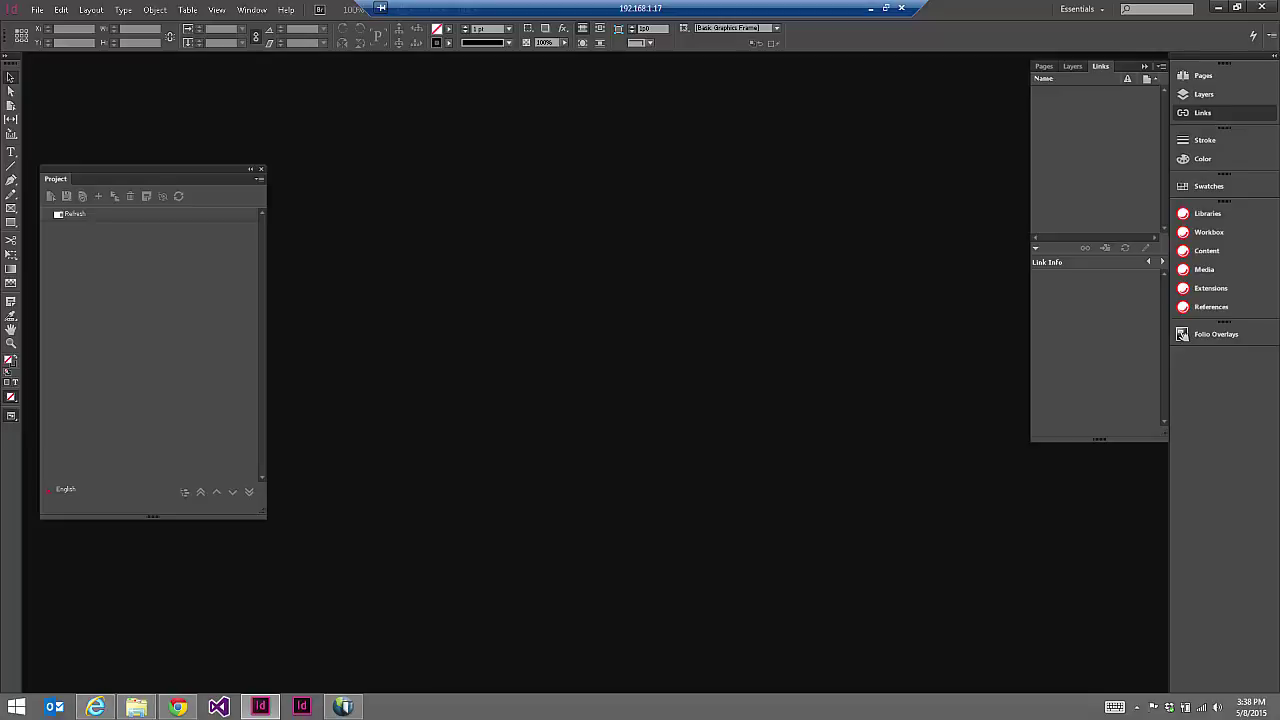
# In InDesign, open Launch Sitecore Design.indd from the Desktop without updating its modified links
pyautogui.click(36, 12)
pyautogui.click(55, 40)
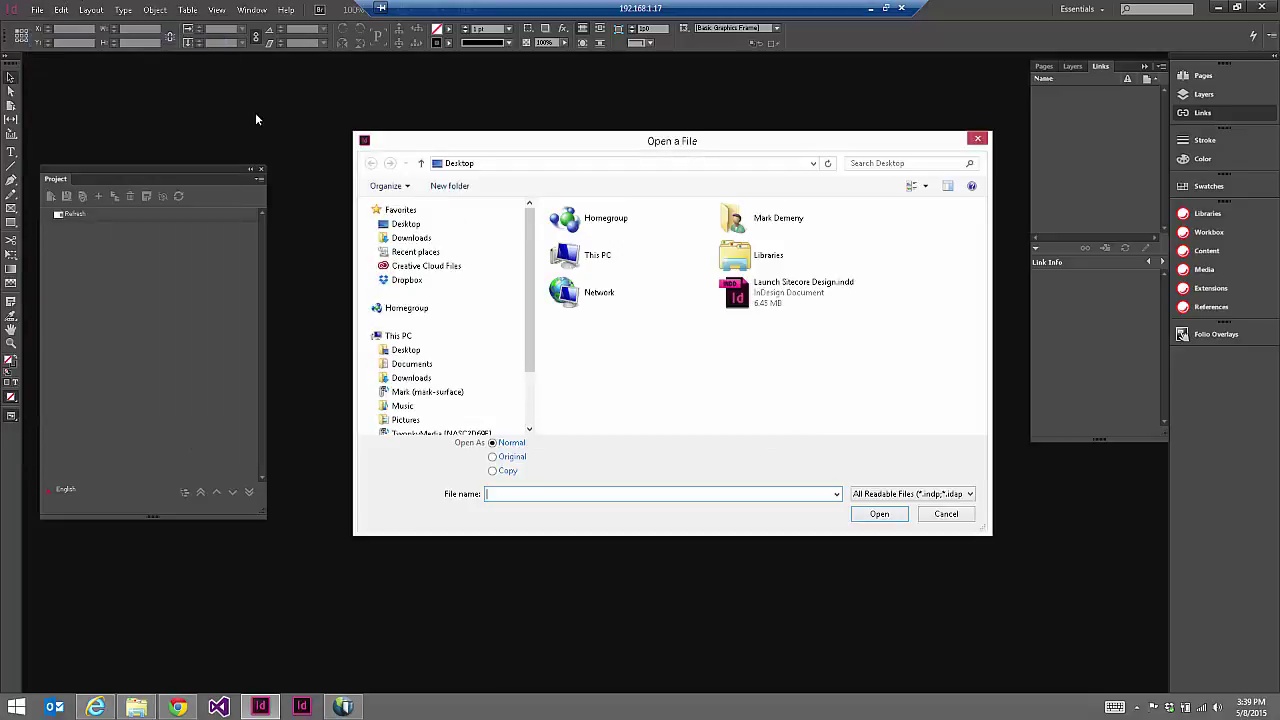
pyautogui.click(798, 291)
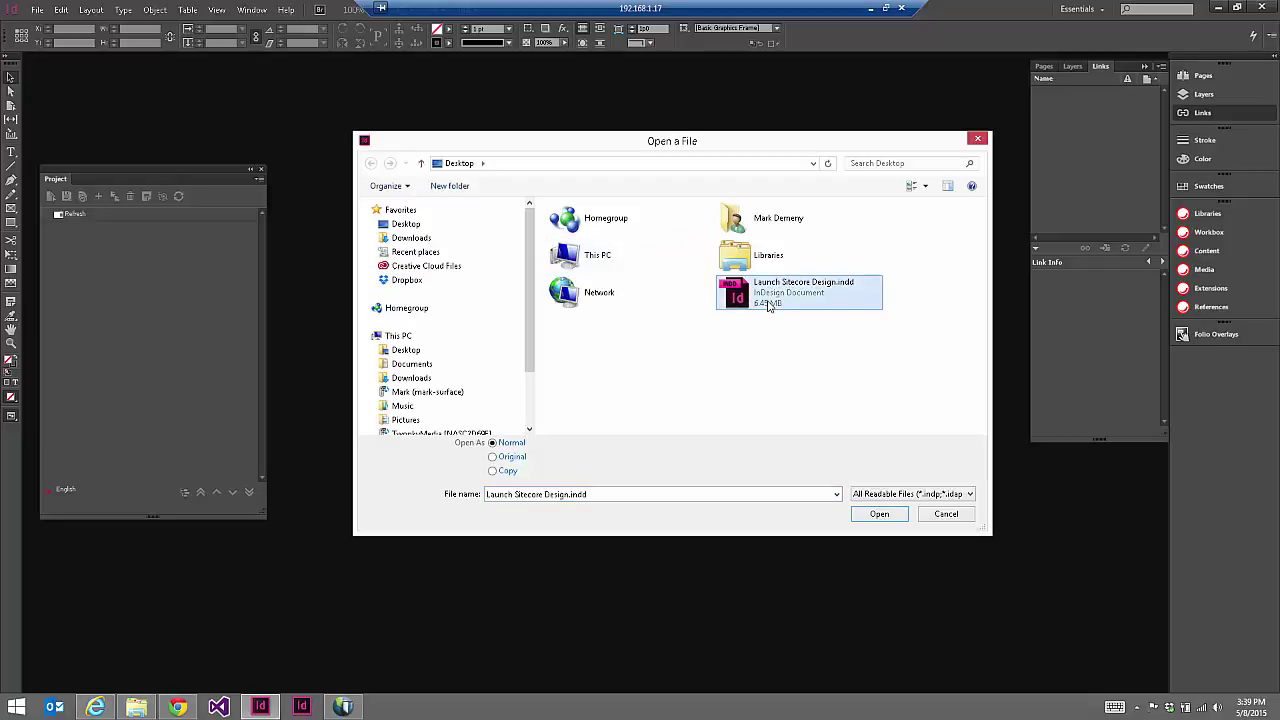
pyautogui.click(879, 515)
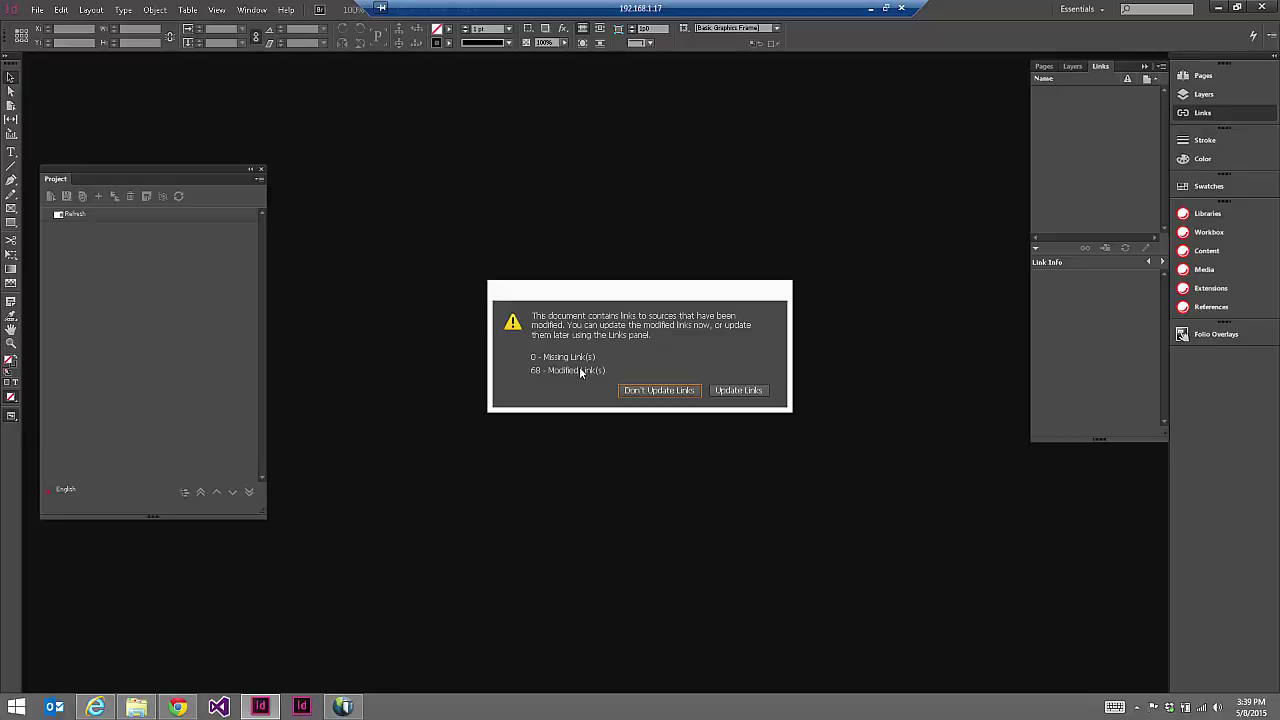
pyautogui.click(632, 391)
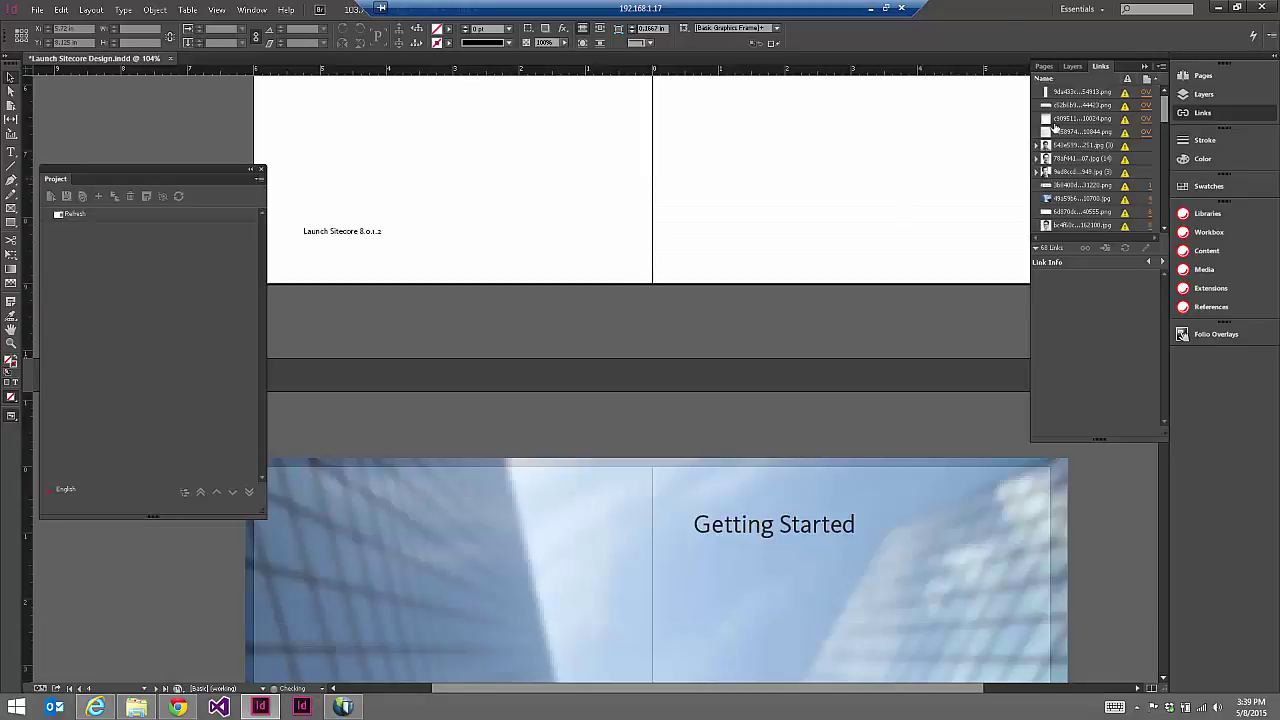
# Inspect the link information of two overset PNG images and collapse the links list
pyautogui.click(1053, 122)
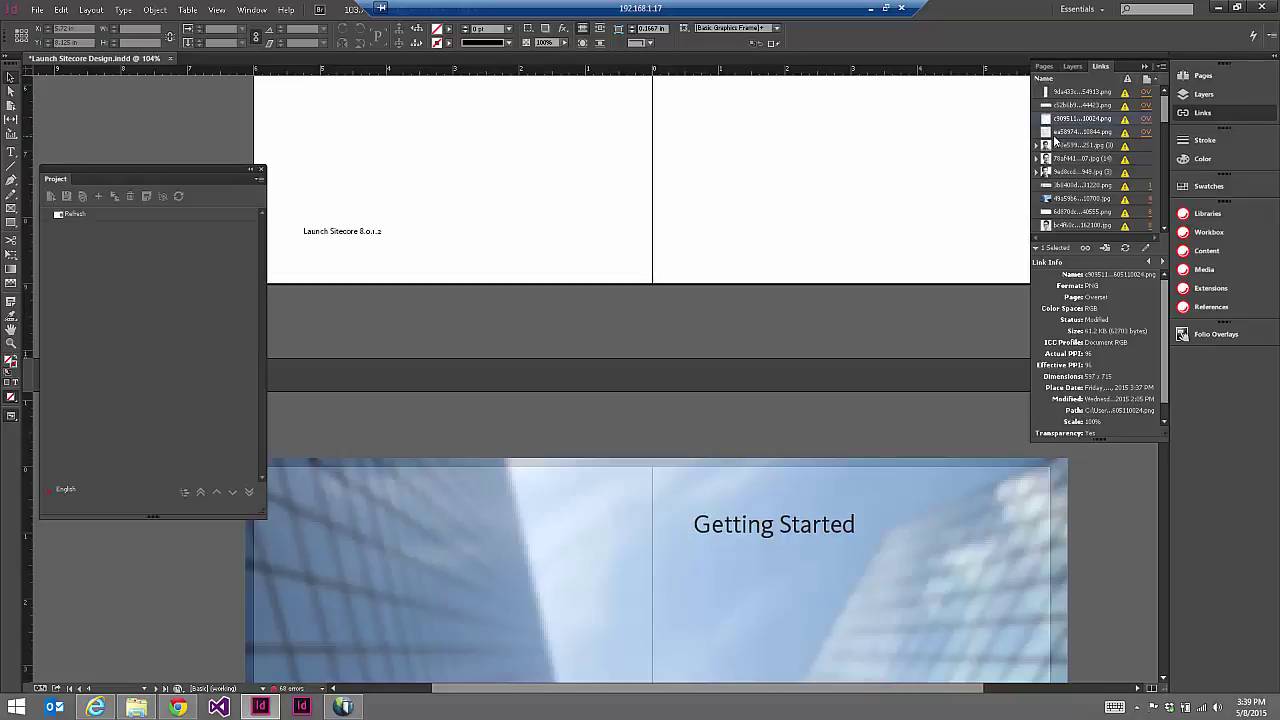
pyautogui.click(1054, 134)
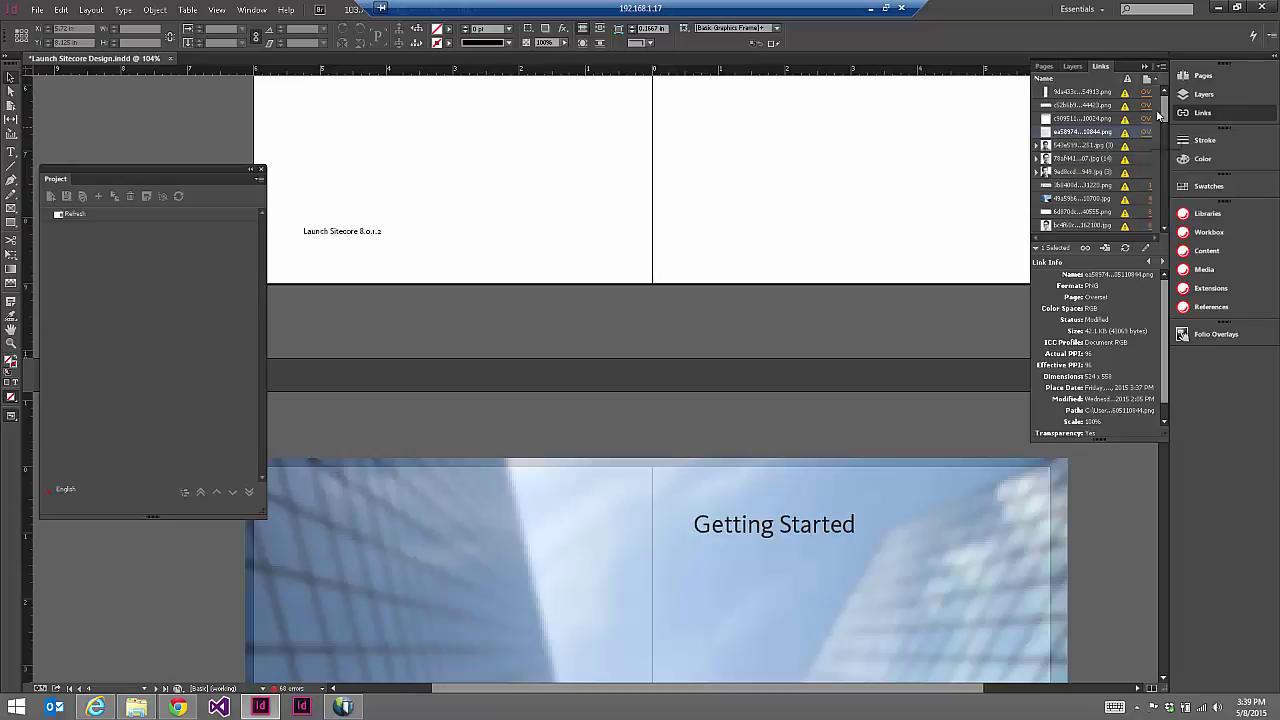
pyautogui.click(1145, 66)
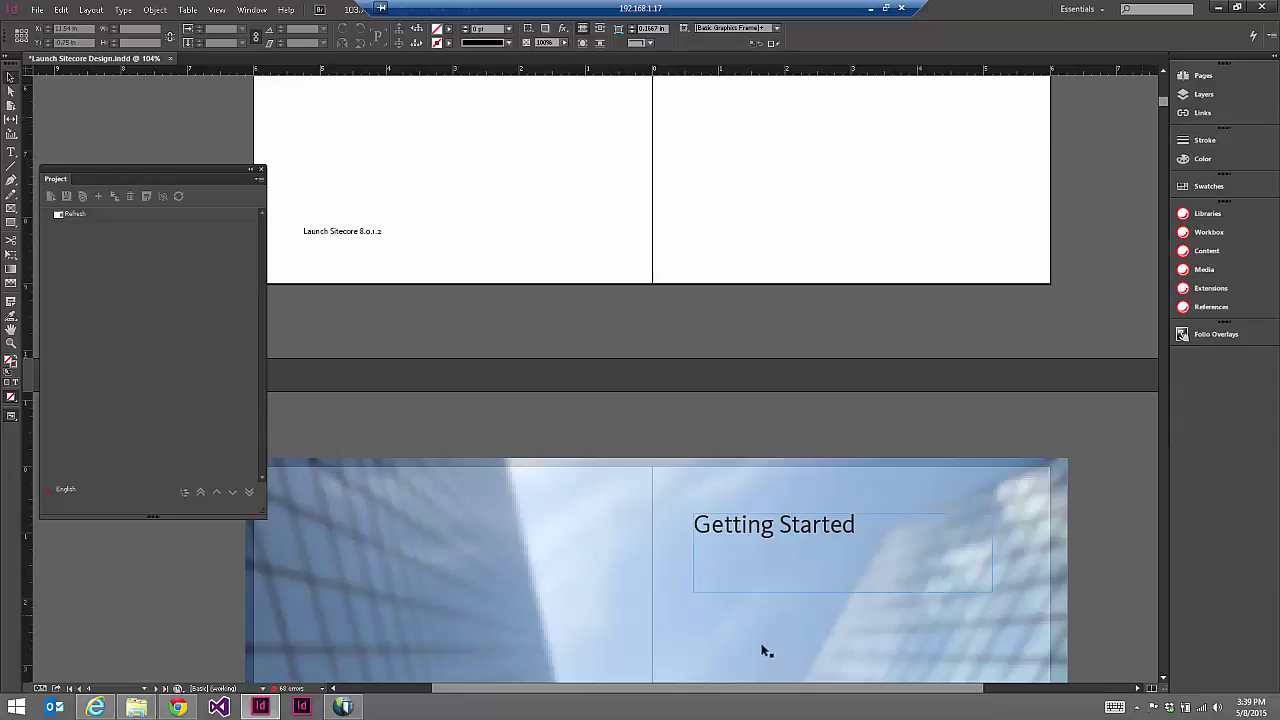
# Select the Getting Started chapter title text to check its paragraph style, leaving the text unedited
pyautogui.doubleClick(771, 537)
pyautogui.moveTo(855, 524); pyautogui.dragTo(671, 534)
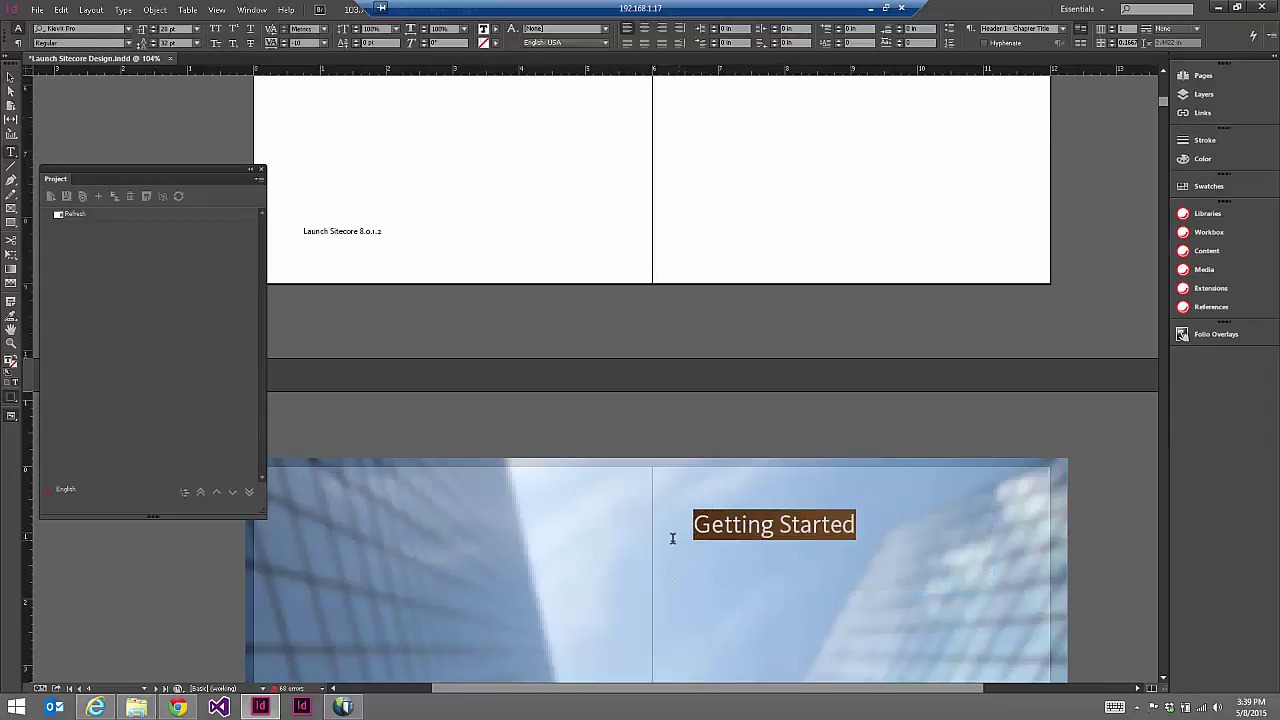
pyautogui.click(742, 524)
pyautogui.press('Escape')
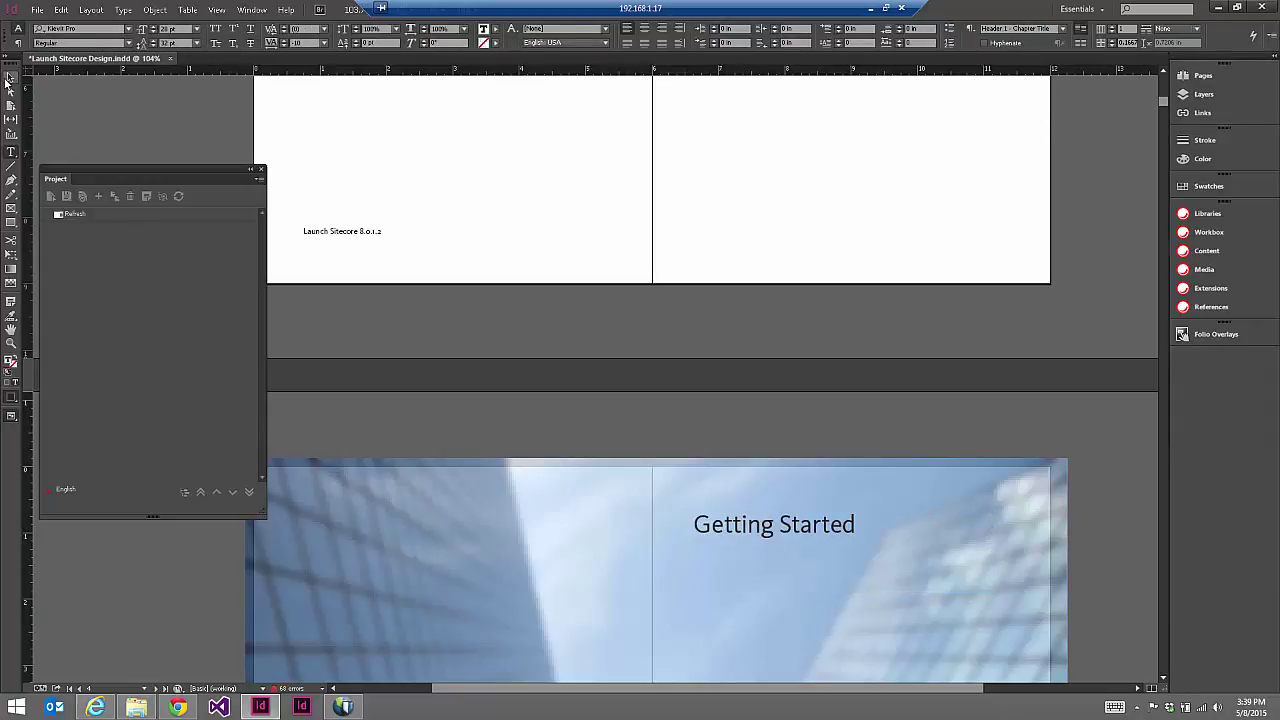
# View the cover page and select the "Getting Started with Sitecore" title frame
pyautogui.scroll(5, 764, 363)
pyautogui.scroll(-5, 764, 369)
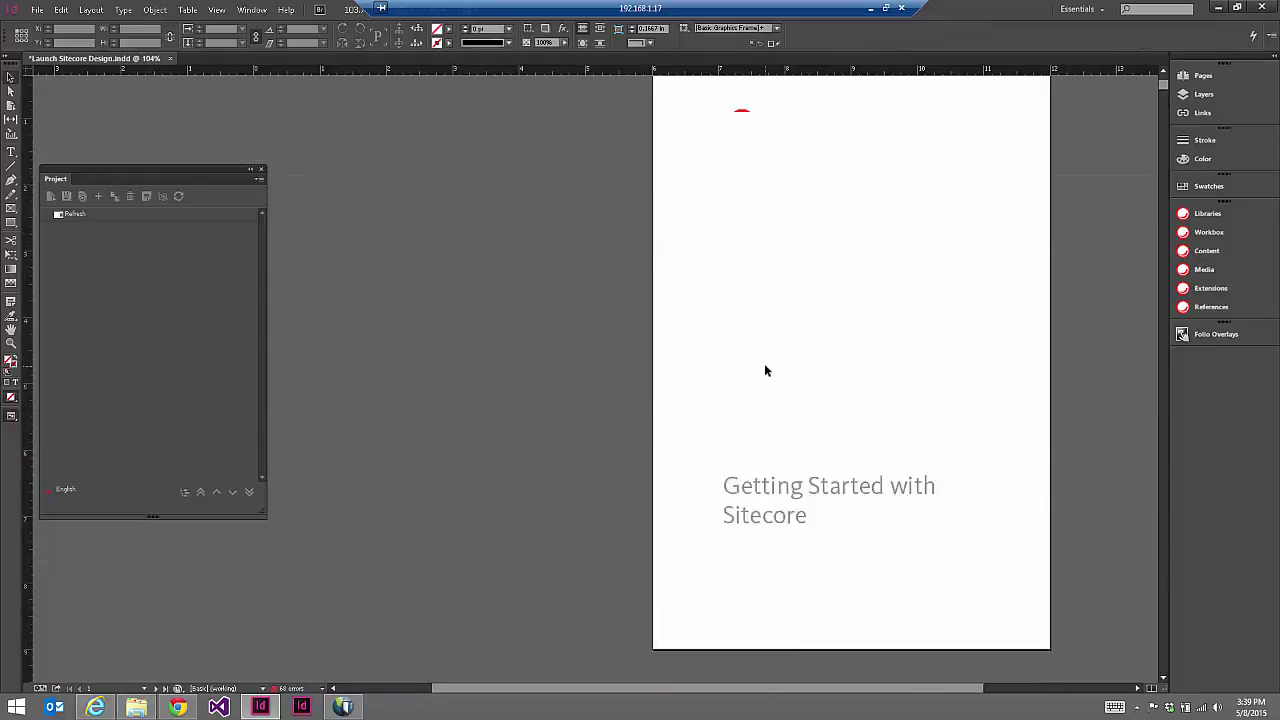
pyautogui.scroll(1, 764, 369)
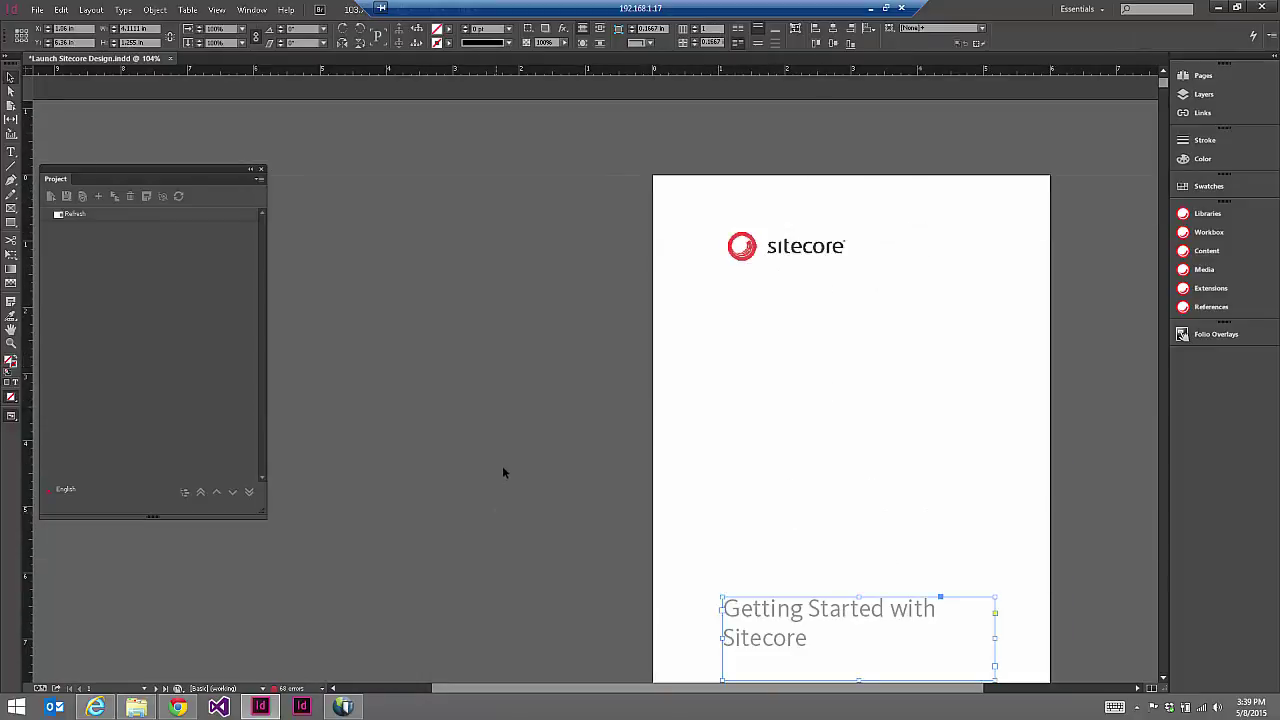
pyautogui.scroll(-3, 503, 470)
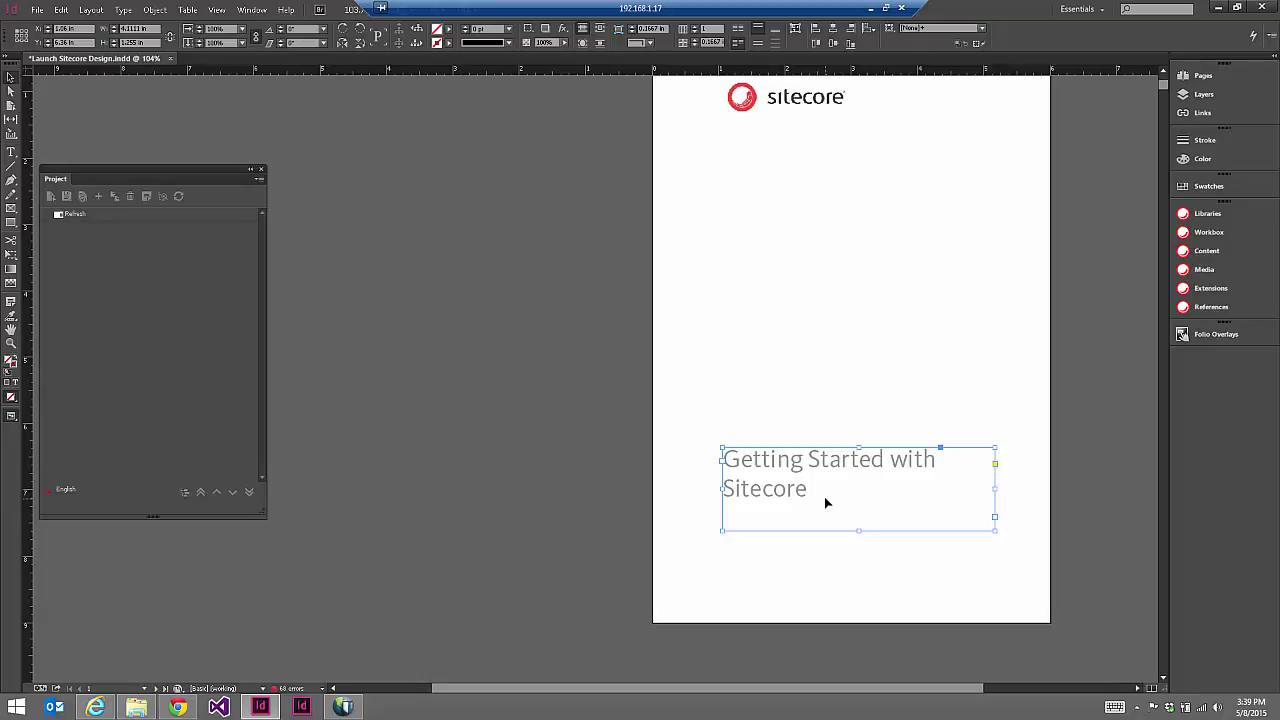
# Deselect the cover title frame and review the cover page and The Sitecore User Interfaces spread
pyautogui.click(948, 390)
pyautogui.scroll(1, 951, 393)
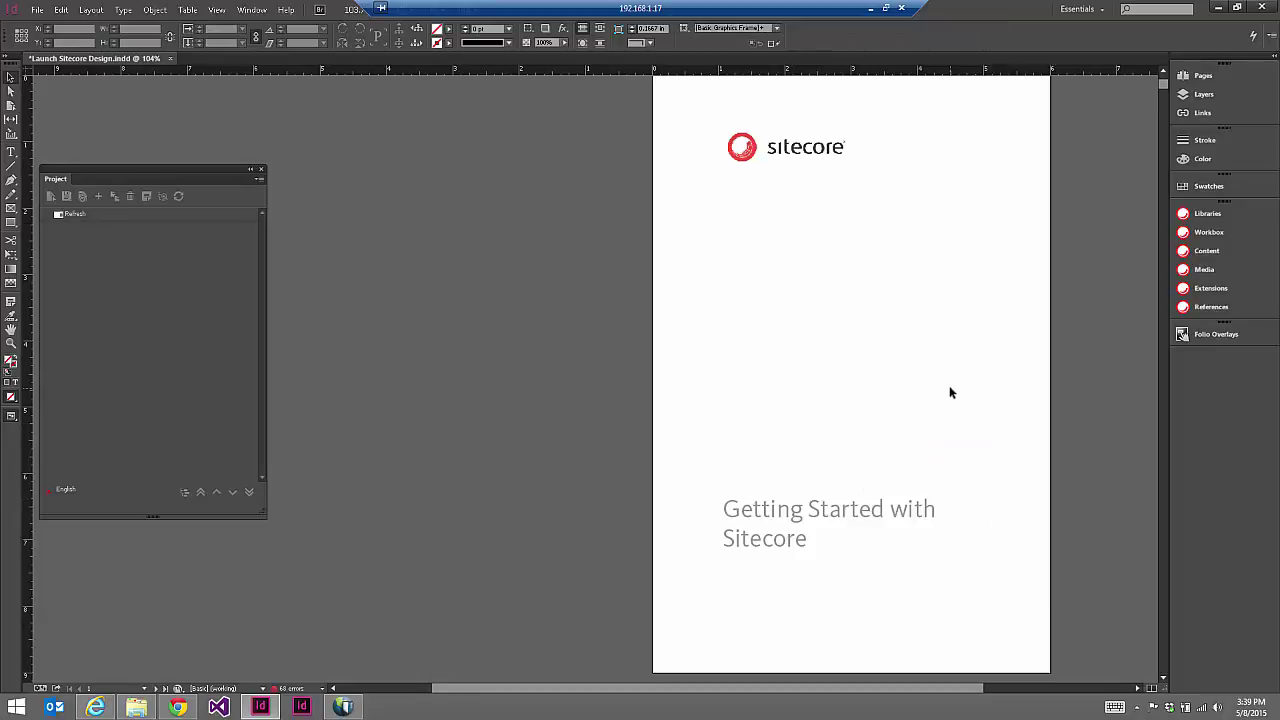
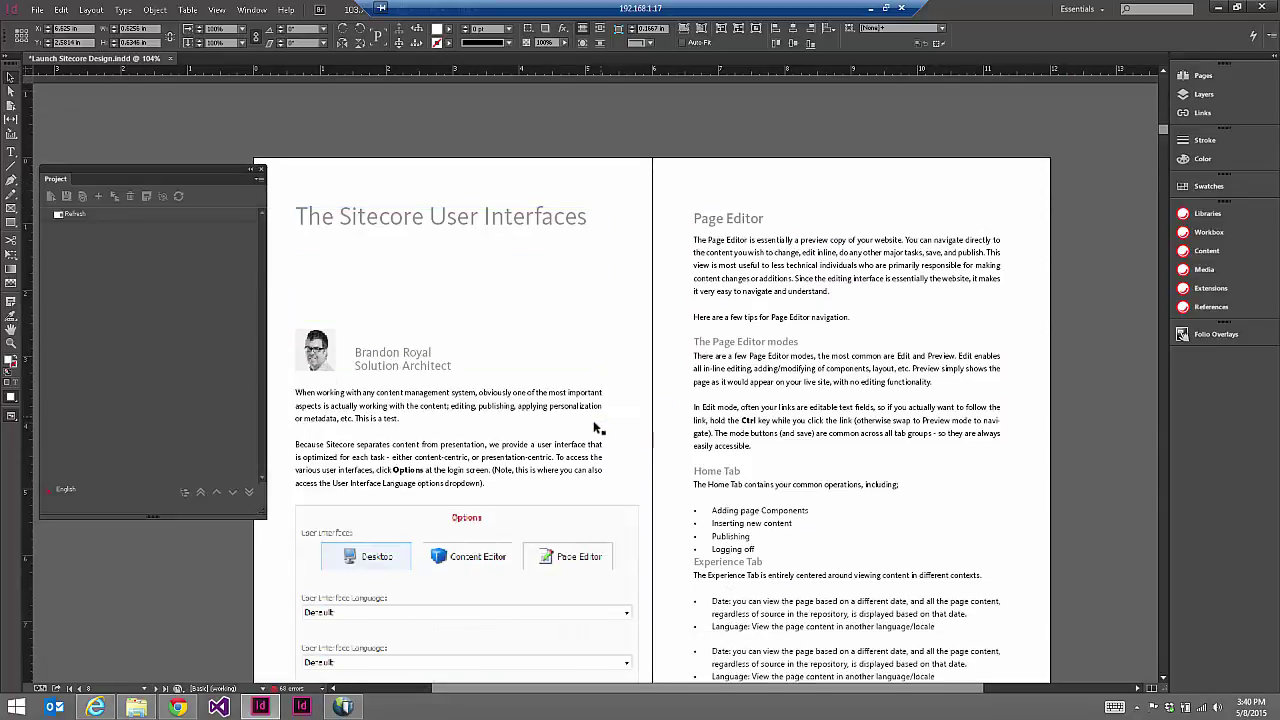
pyautogui.scroll(-3, 707, 477)
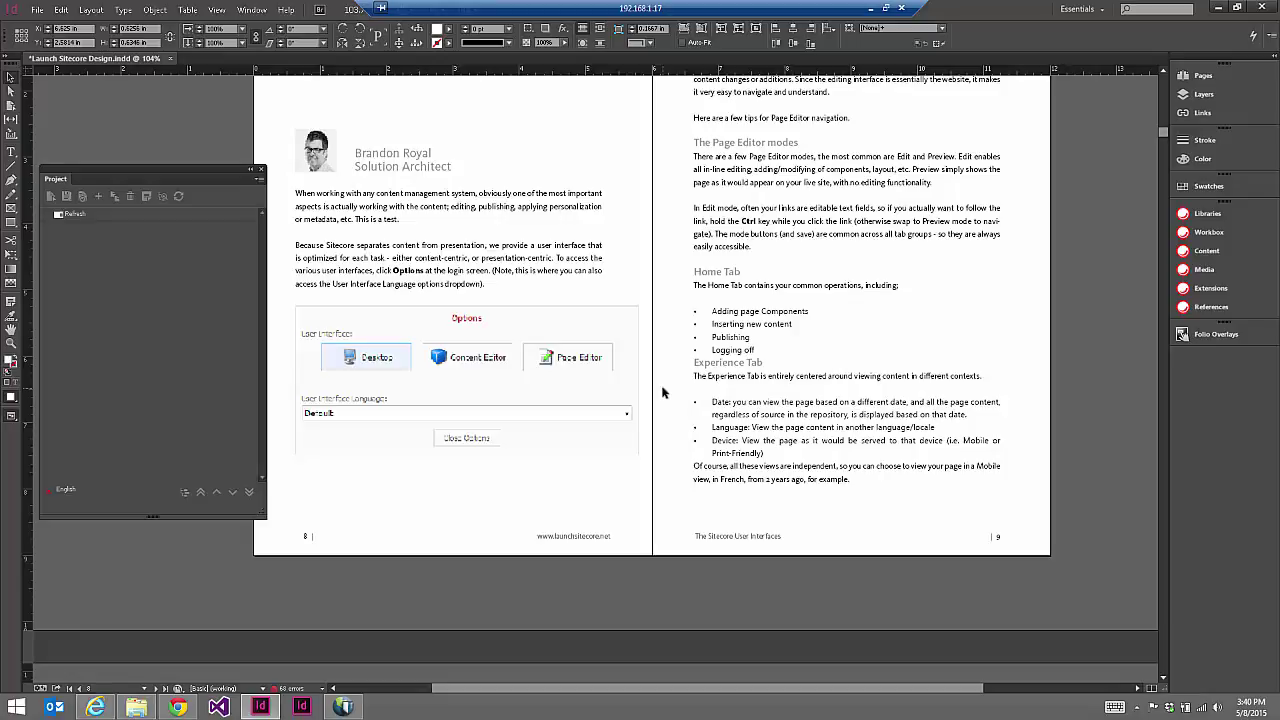
# Check the Sitecore plug-in's account options and add the open document to the Master documents library as Launch Sitecore Design
pyautogui.click(1209, 232)
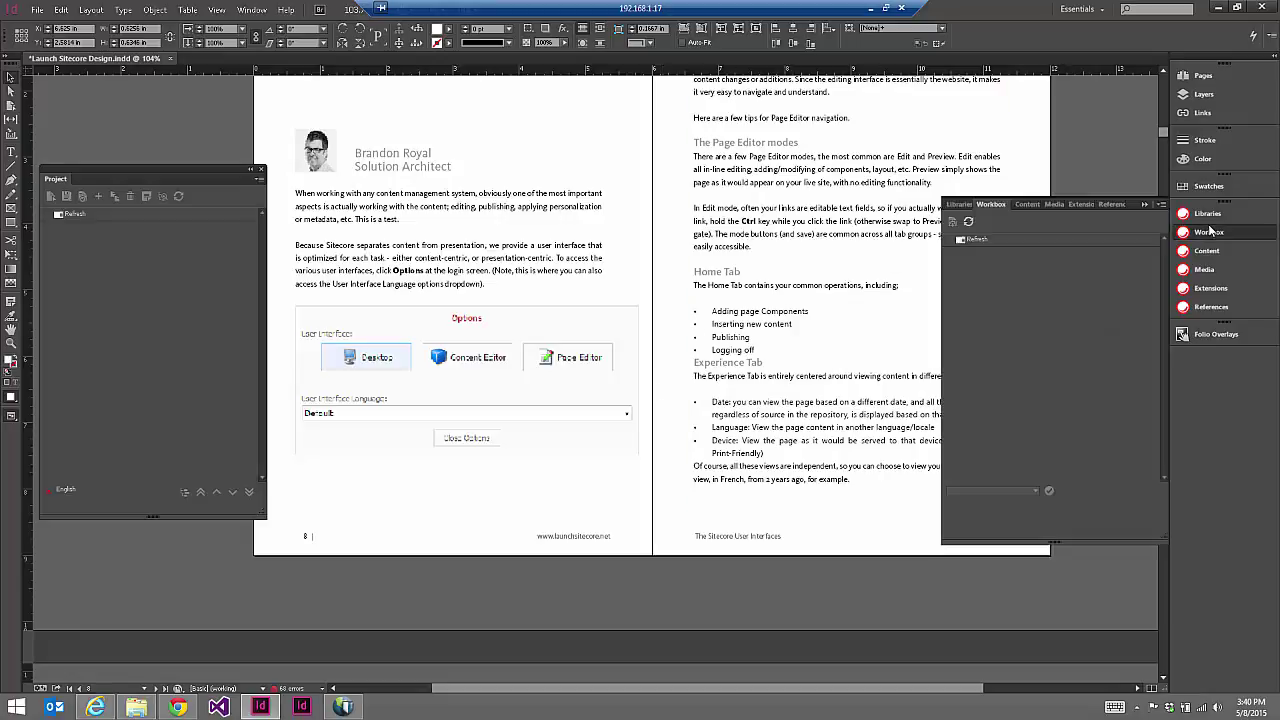
pyautogui.click(1160, 207)
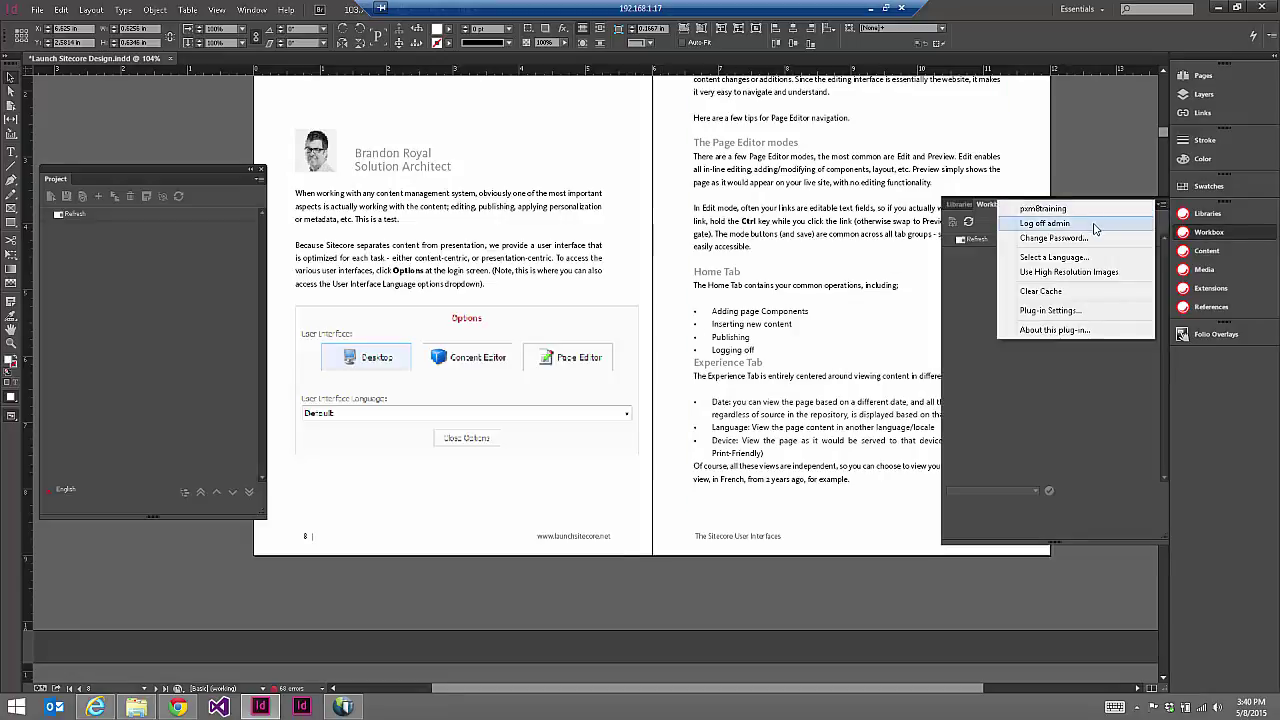
pyautogui.click(959, 204)
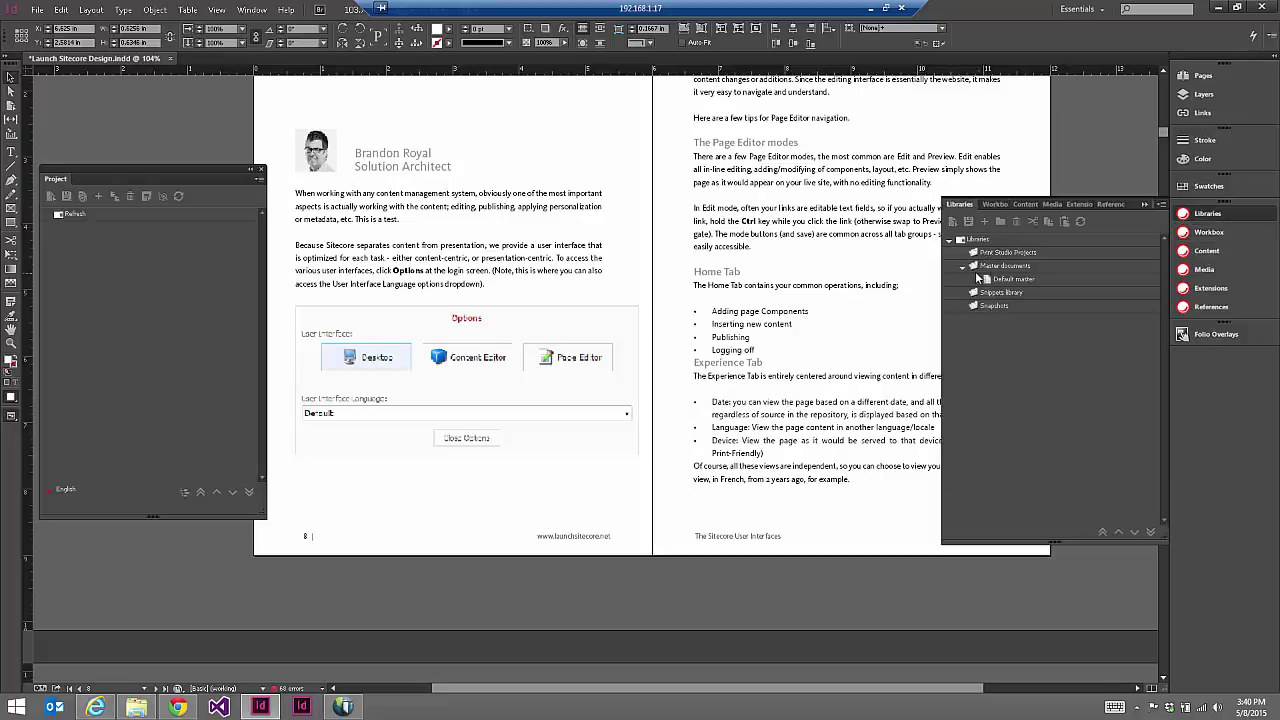
pyautogui.click(975, 269)
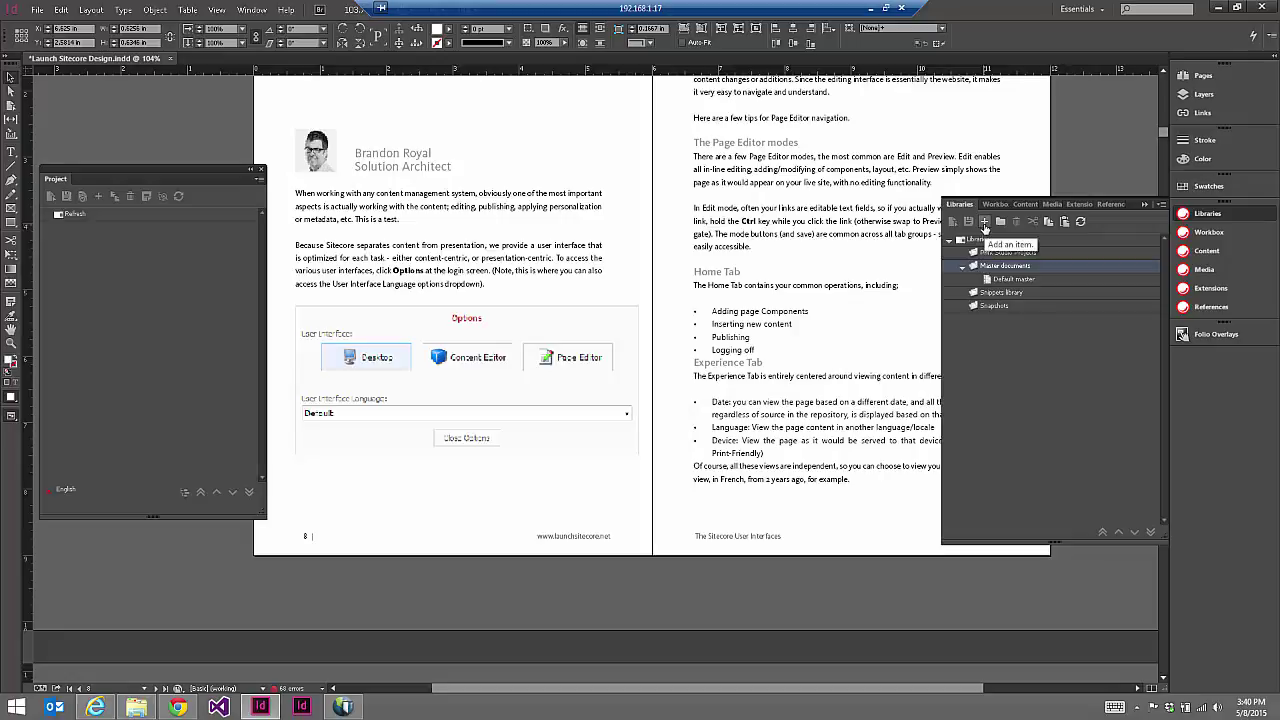
pyautogui.click(985, 222)
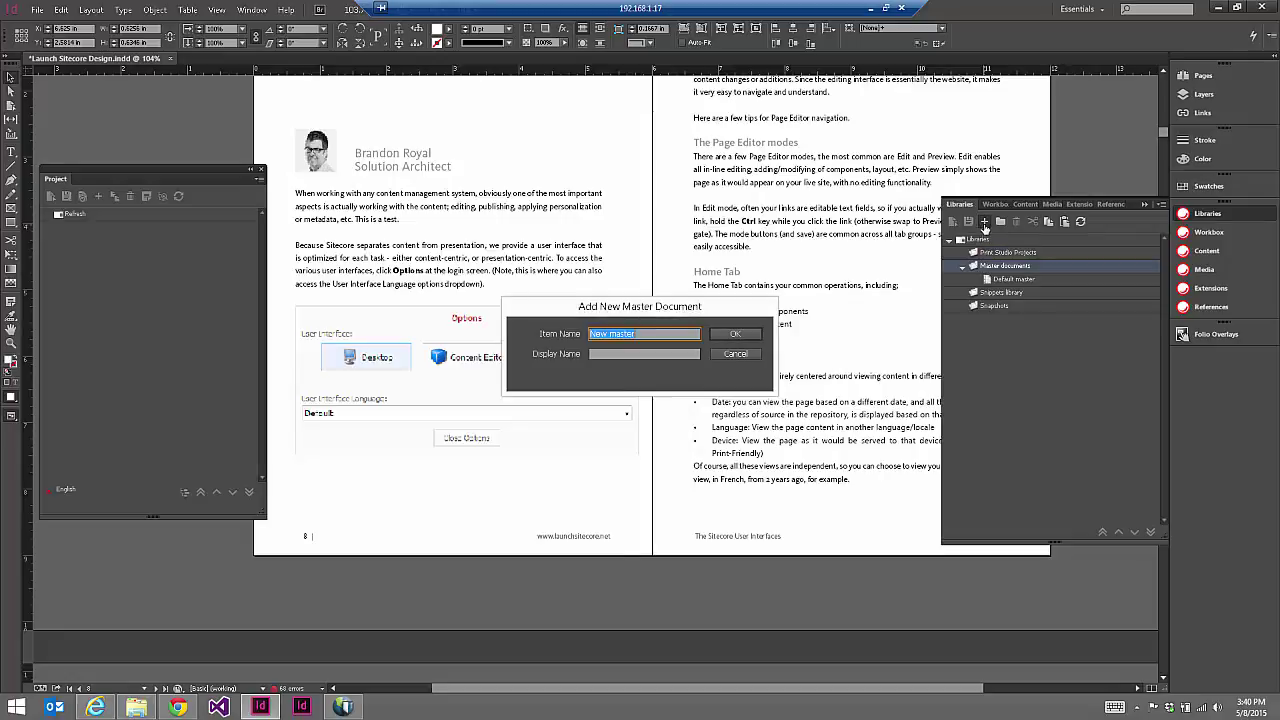
pyautogui.write('Launch Sitecore Design')
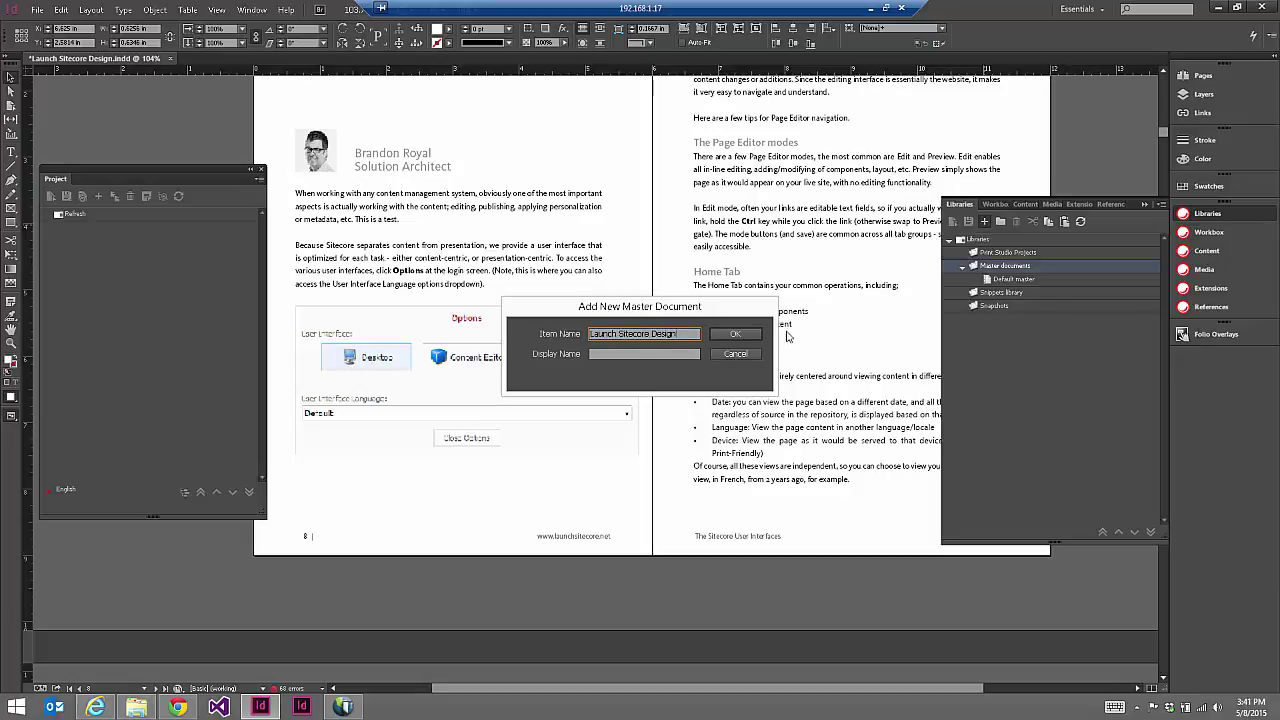
pyautogui.click(744, 337)
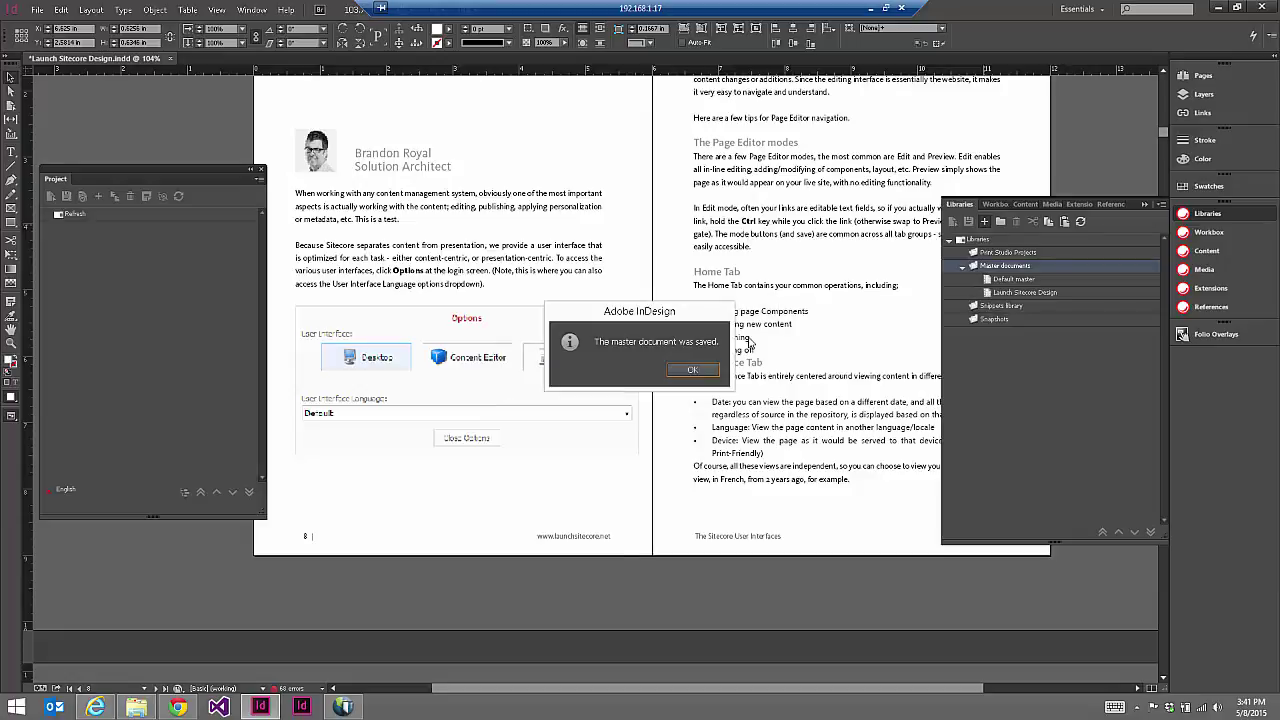
pyautogui.click(710, 370)
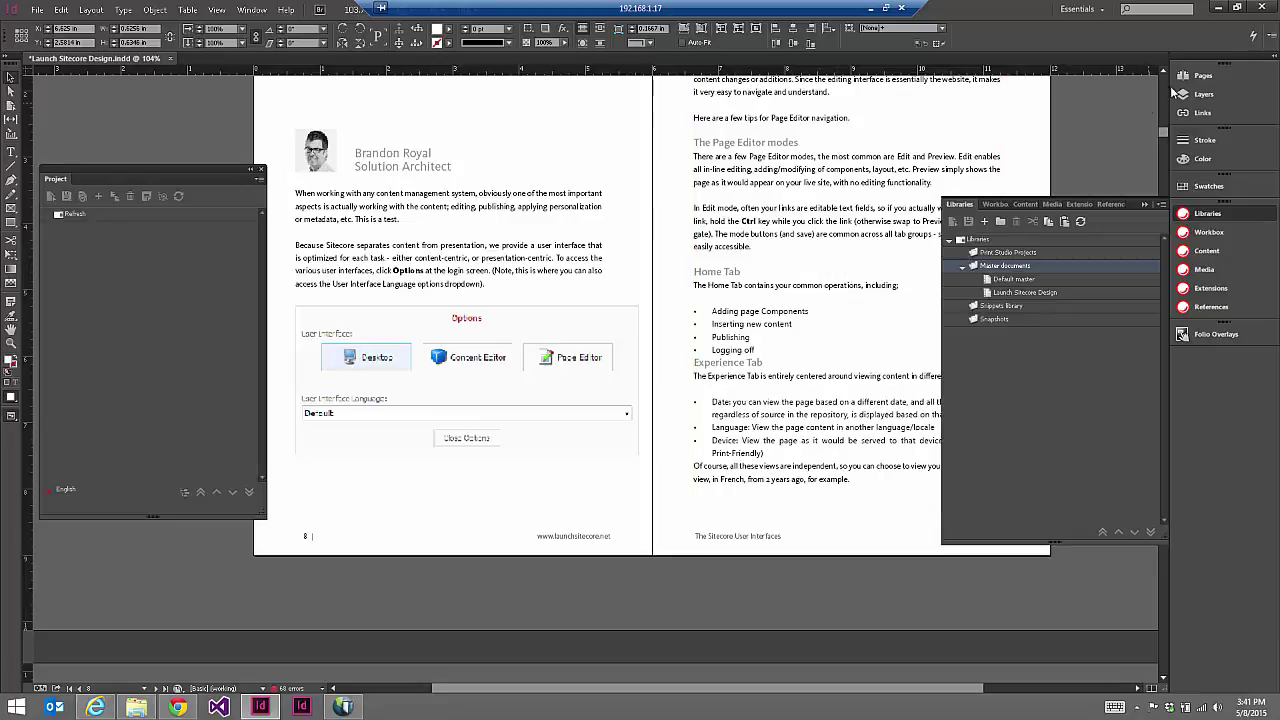
# Browse the document's page thumbnails back to page 1 and close Launch Sitecore Design.indd
pyautogui.click(1203, 76)
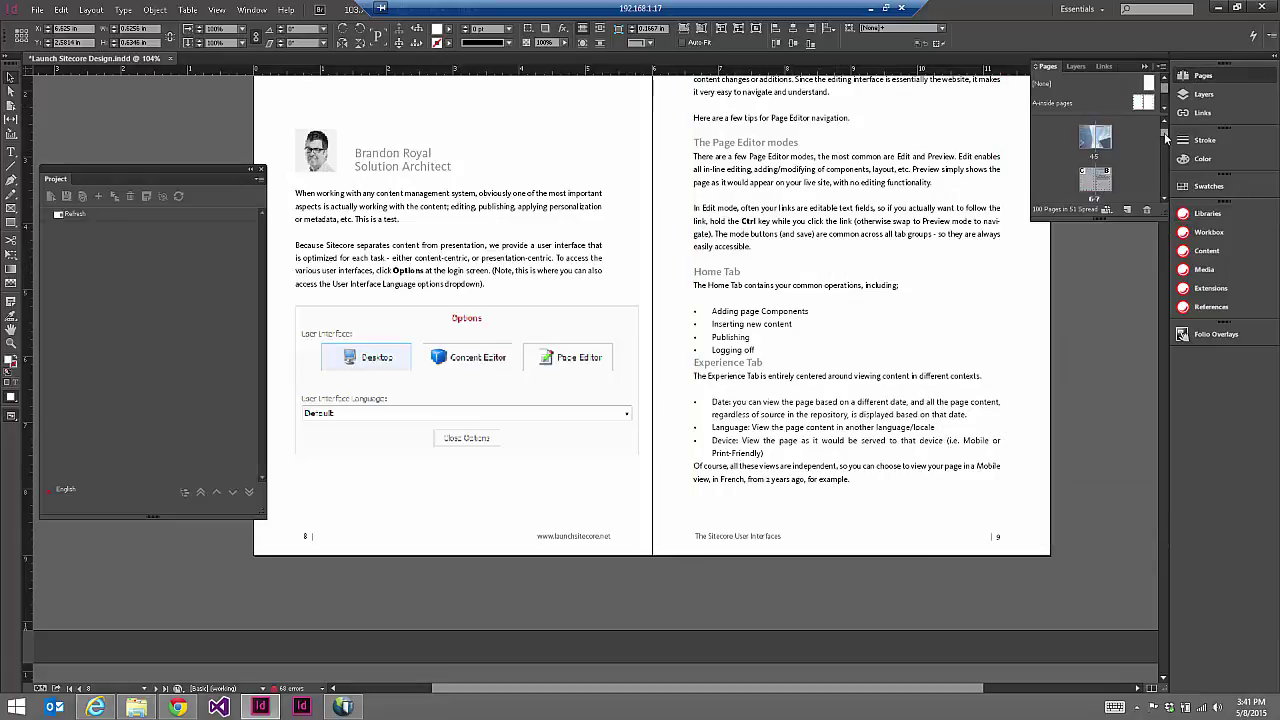
pyautogui.moveTo(1164, 134); pyautogui.dragTo(1164, 118)
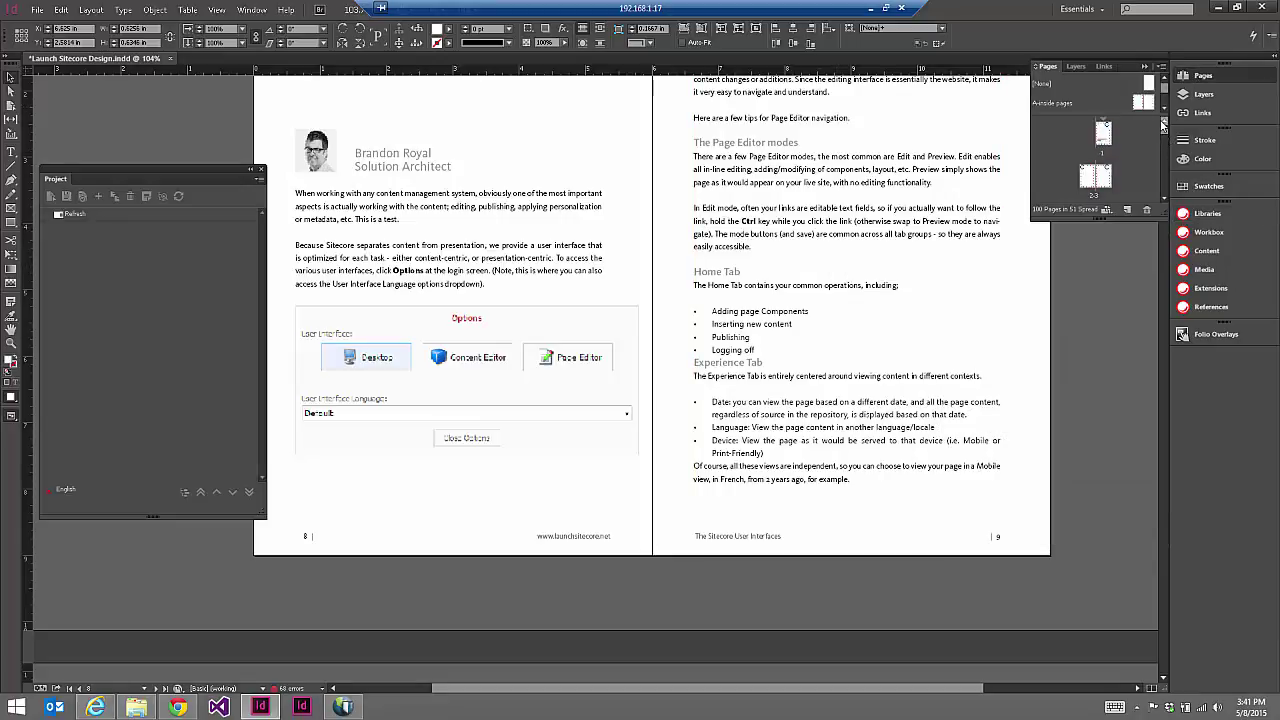
pyautogui.click(171, 58)
pyautogui.click(708, 370)
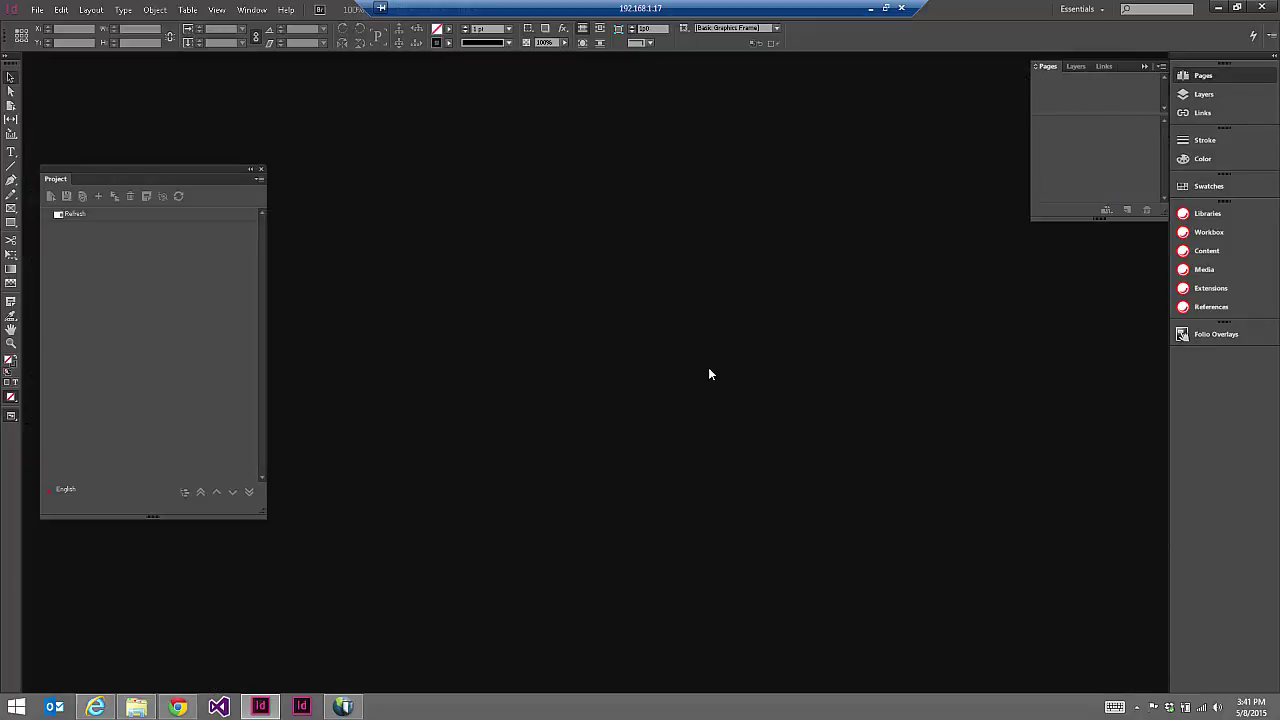
# Load the Launch Sitecore Design master document from the Sitecore library
pyautogui.click(1208, 214)
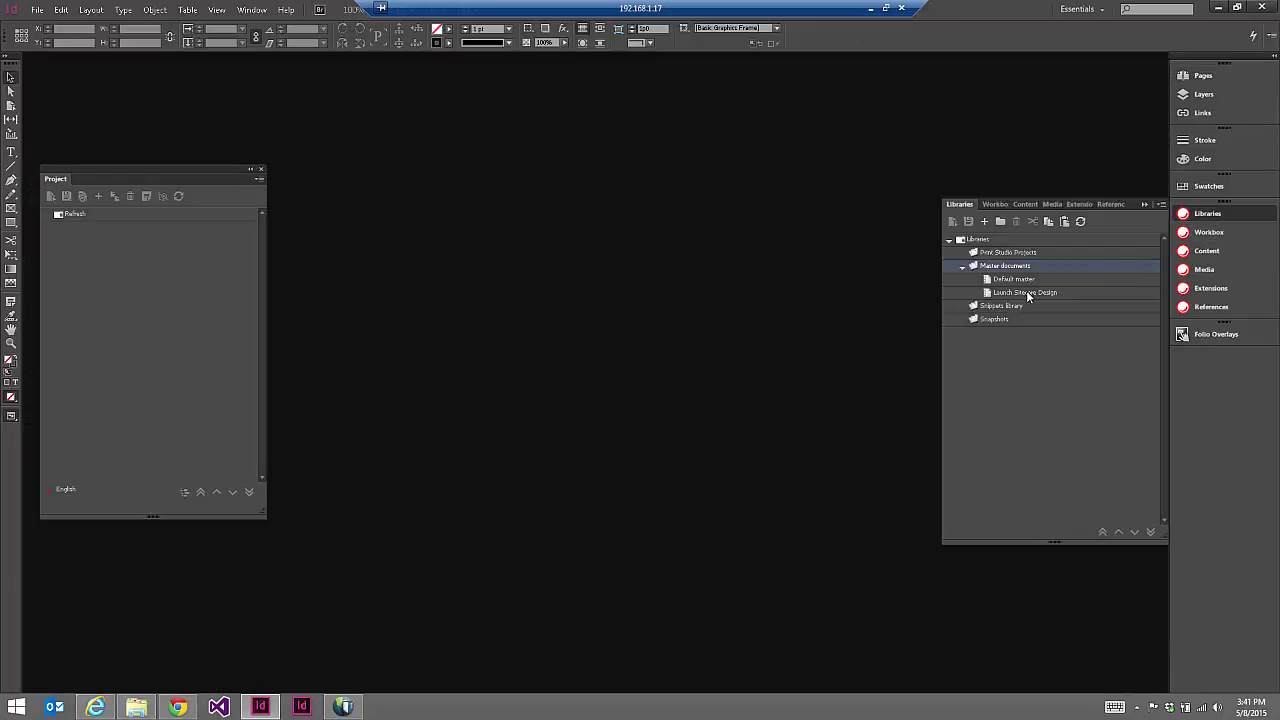
pyautogui.click(1026, 292)
pyautogui.click(953, 222)
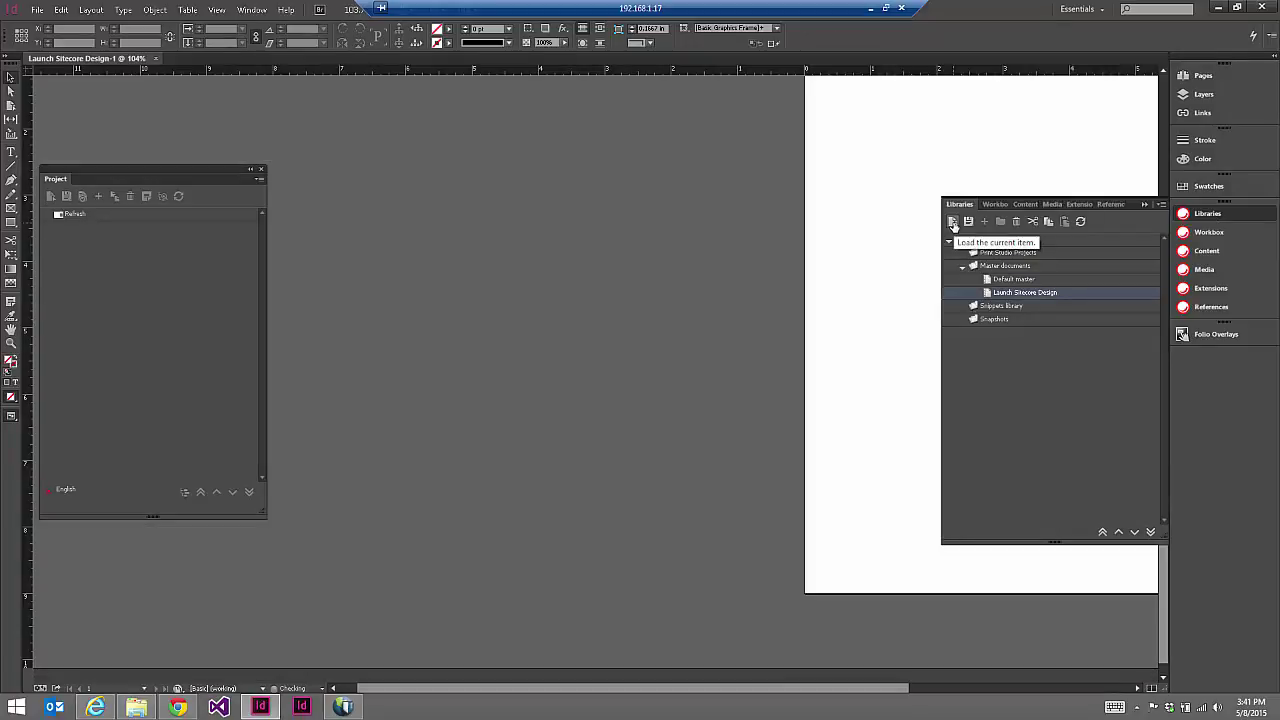
# Enlarge the pages overview so all master pages are listed, and select the B-Chapter title master
pyautogui.click(1200, 76)
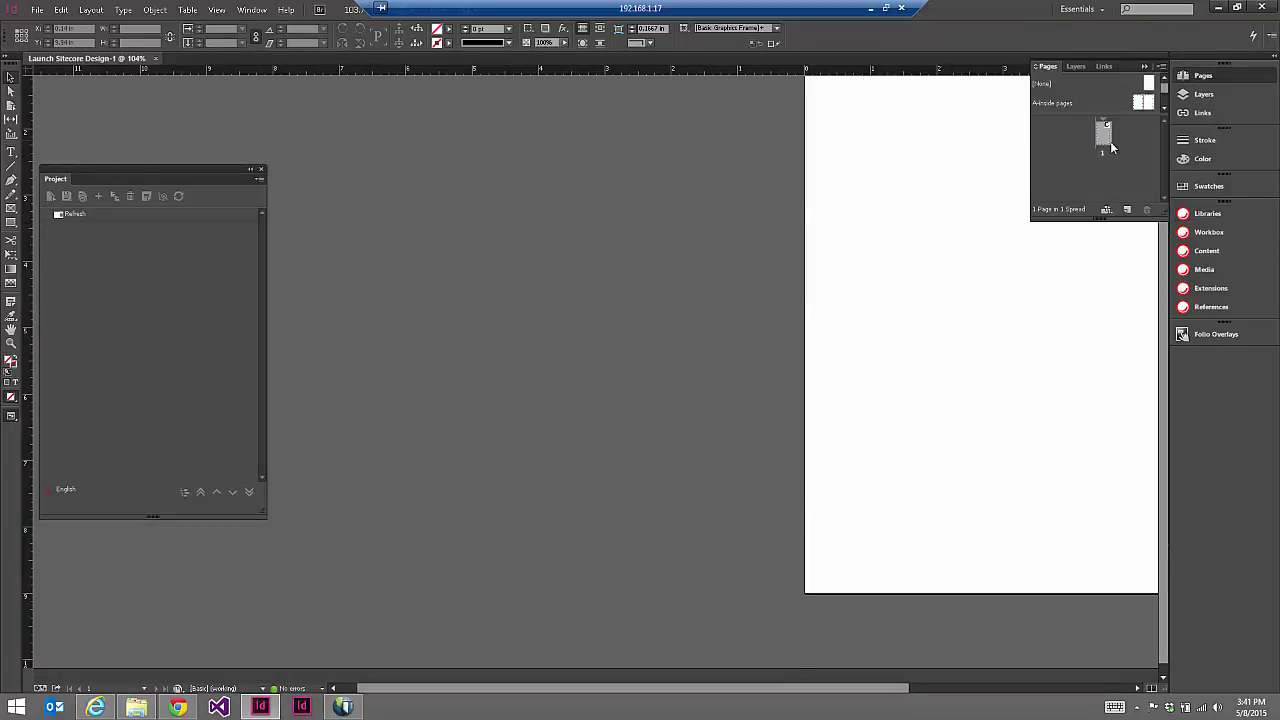
pyautogui.moveTo(1146, 115); pyautogui.dragTo(1148, 160)
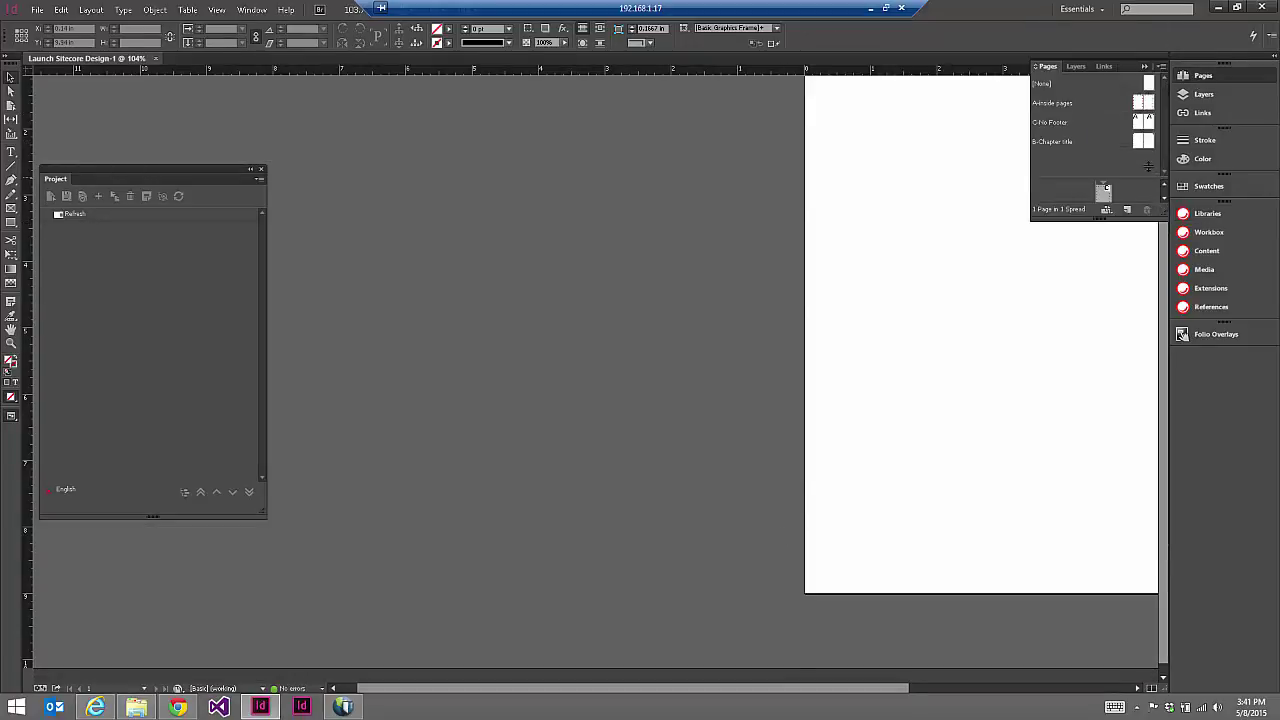
pyautogui.moveTo(1160, 208); pyautogui.dragTo(1163, 302)
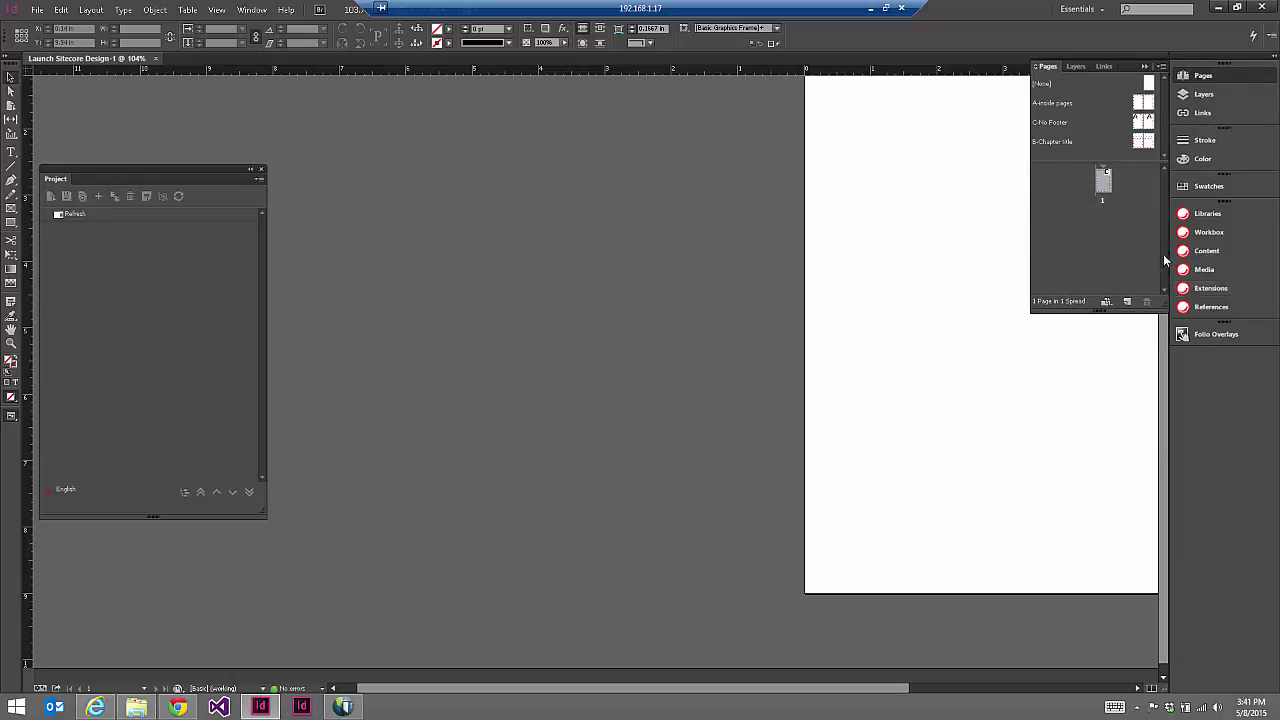
pyautogui.click(1077, 140)
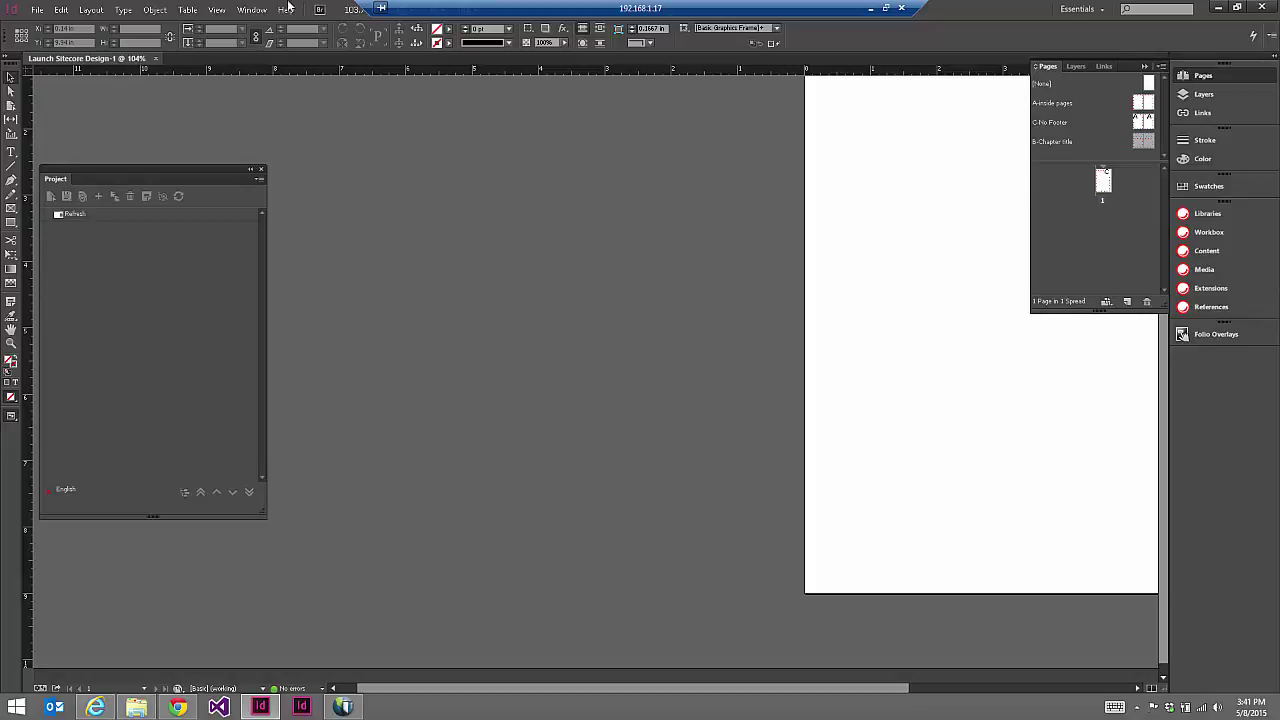
# Show the Character Styles and Paragraph Styles panels and dock them beneath Folio Overlays
pyautogui.click(217, 10)
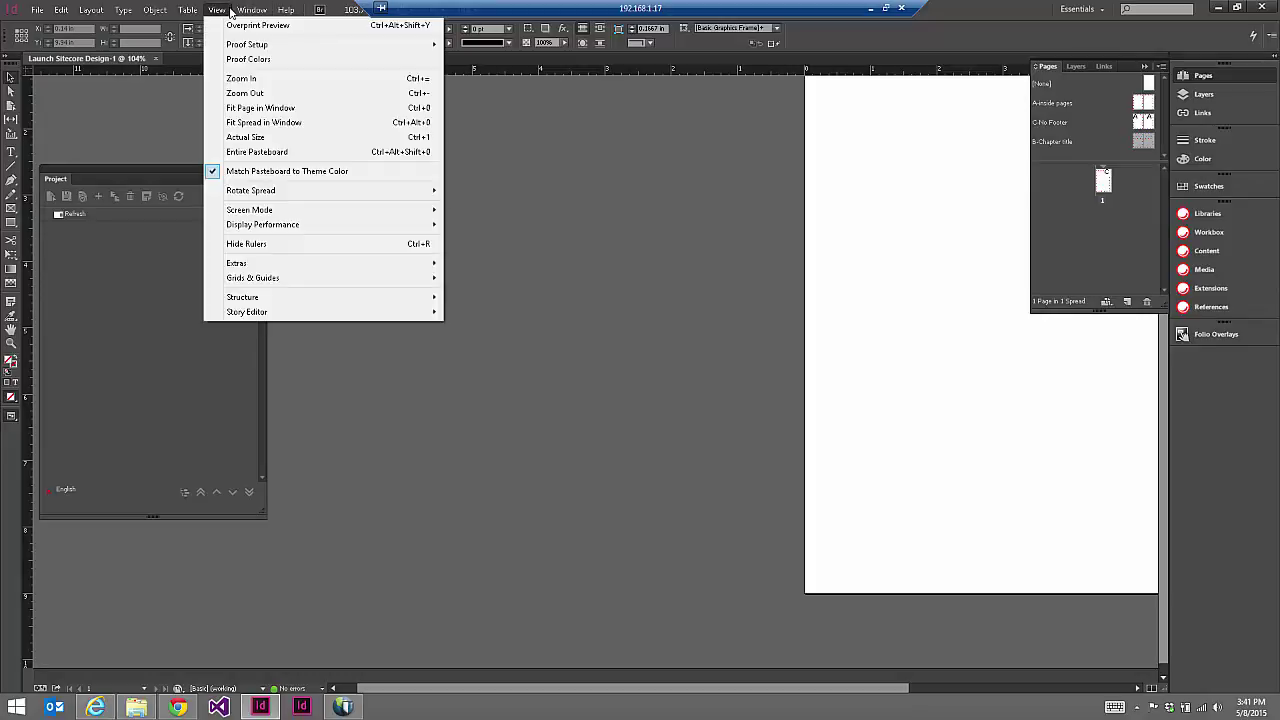
pyautogui.moveTo(250, 10)
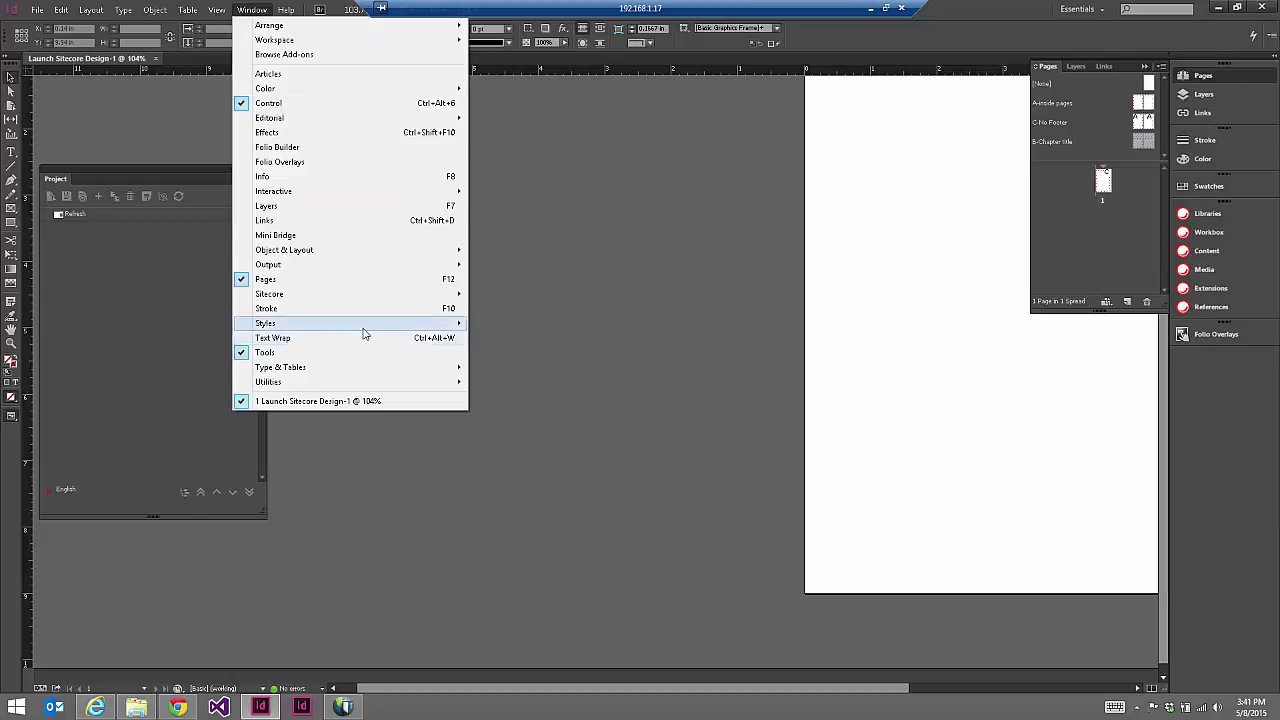
pyautogui.moveTo(360, 323)
pyautogui.click(199, 341)
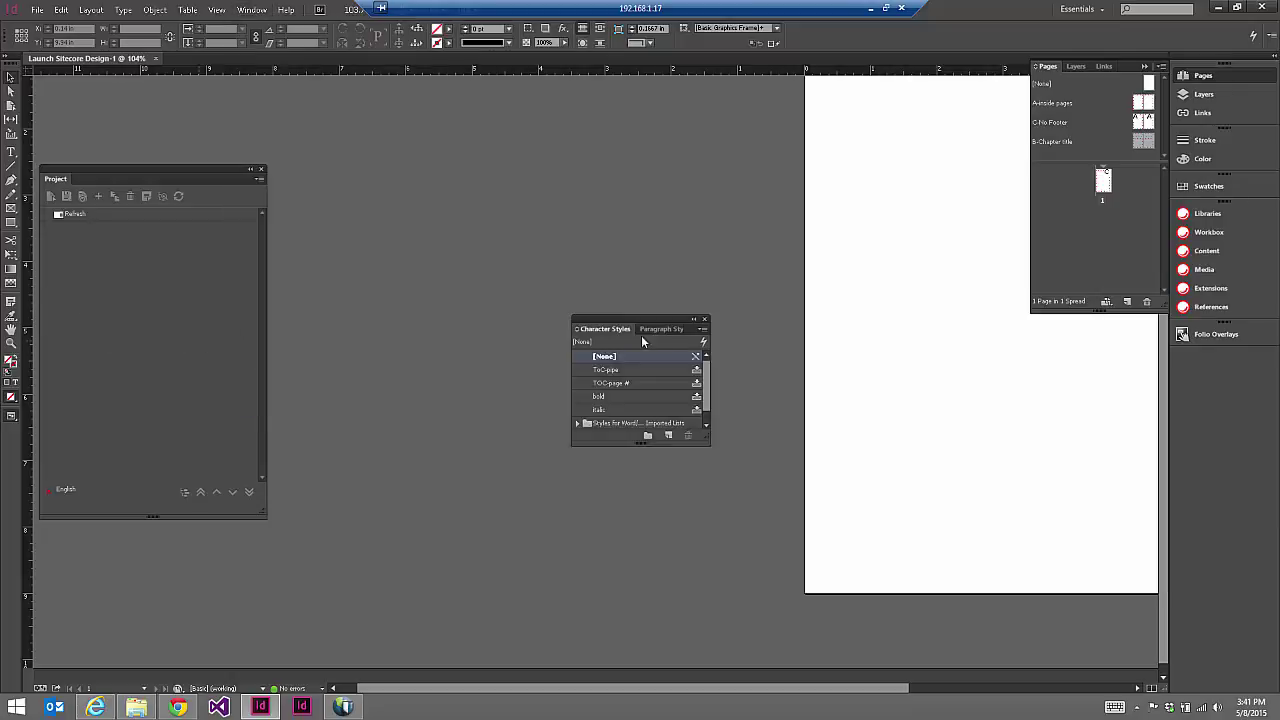
pyautogui.moveTo(676, 325); pyautogui.dragTo(1249, 354)
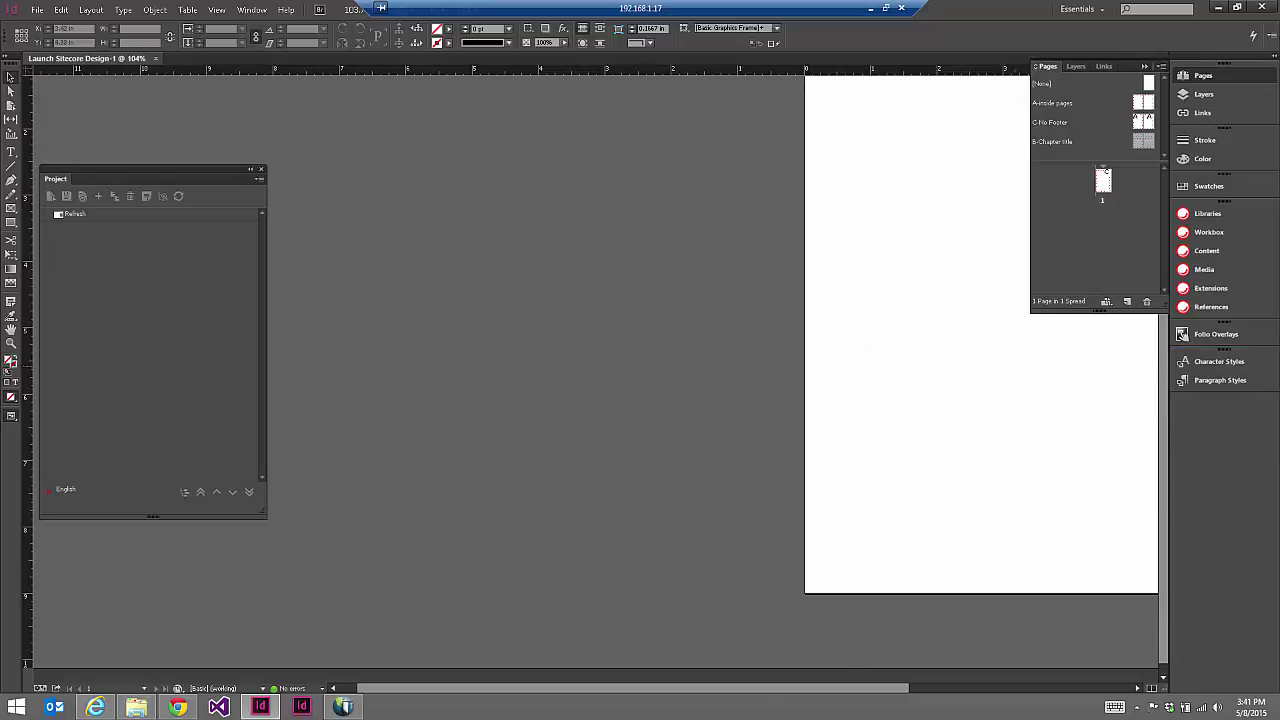
# Review the paragraph styles and character styles carried by the loaded master document
pyautogui.moveTo(832, 691); pyautogui.dragTo(999, 691)
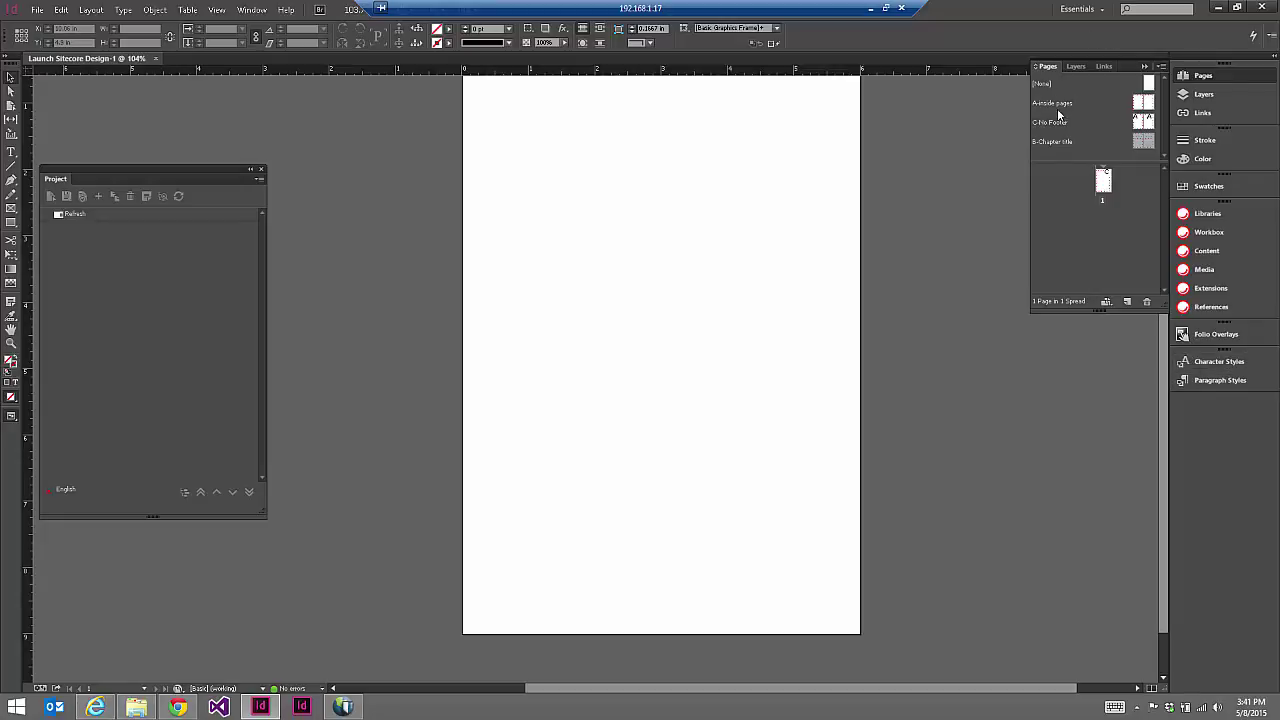
pyautogui.click(1215, 380)
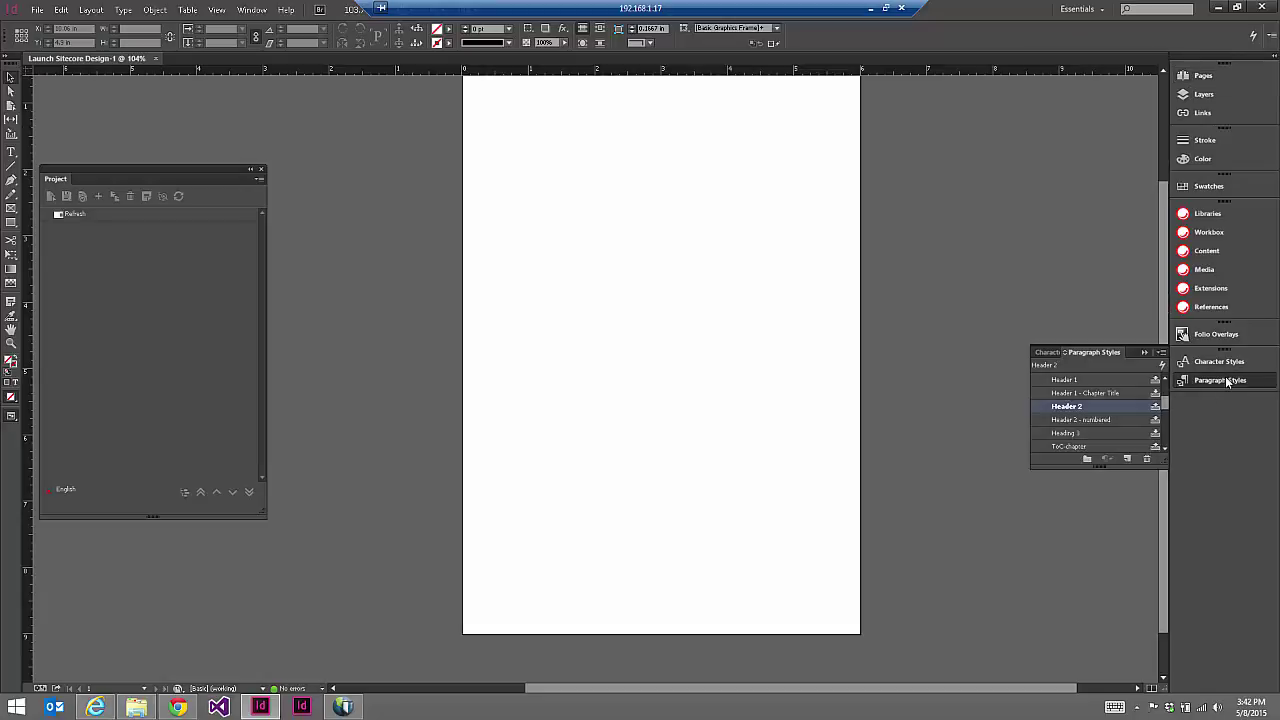
pyautogui.moveTo(1164, 400)
pyautogui.mouseDown()
pyautogui.moveTo(1165, 412)
pyautogui.moveTo(1165, 382)
pyautogui.moveTo(1171, 434)
pyautogui.moveTo(1167, 392)
pyautogui.moveTo(1168, 406)
pyautogui.mouseUp()
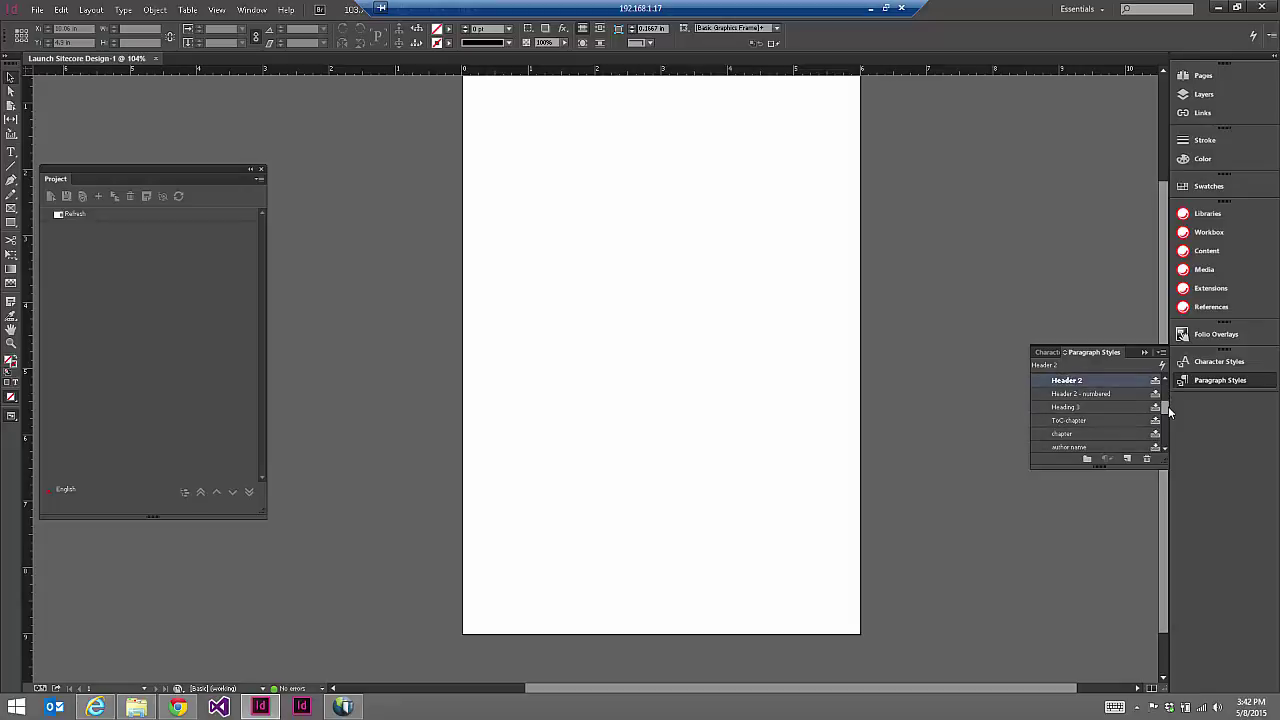
pyautogui.click(1222, 361)
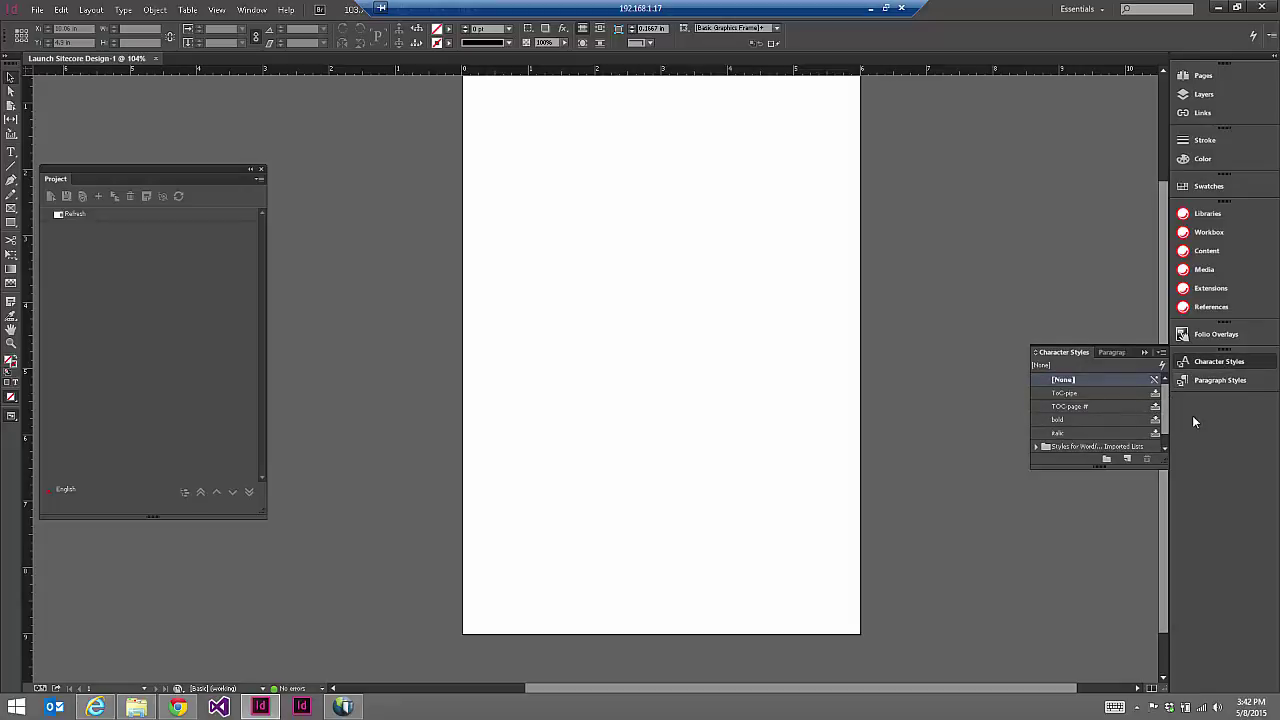
pyautogui.moveTo(1163, 394); pyautogui.dragTo(1166, 432)
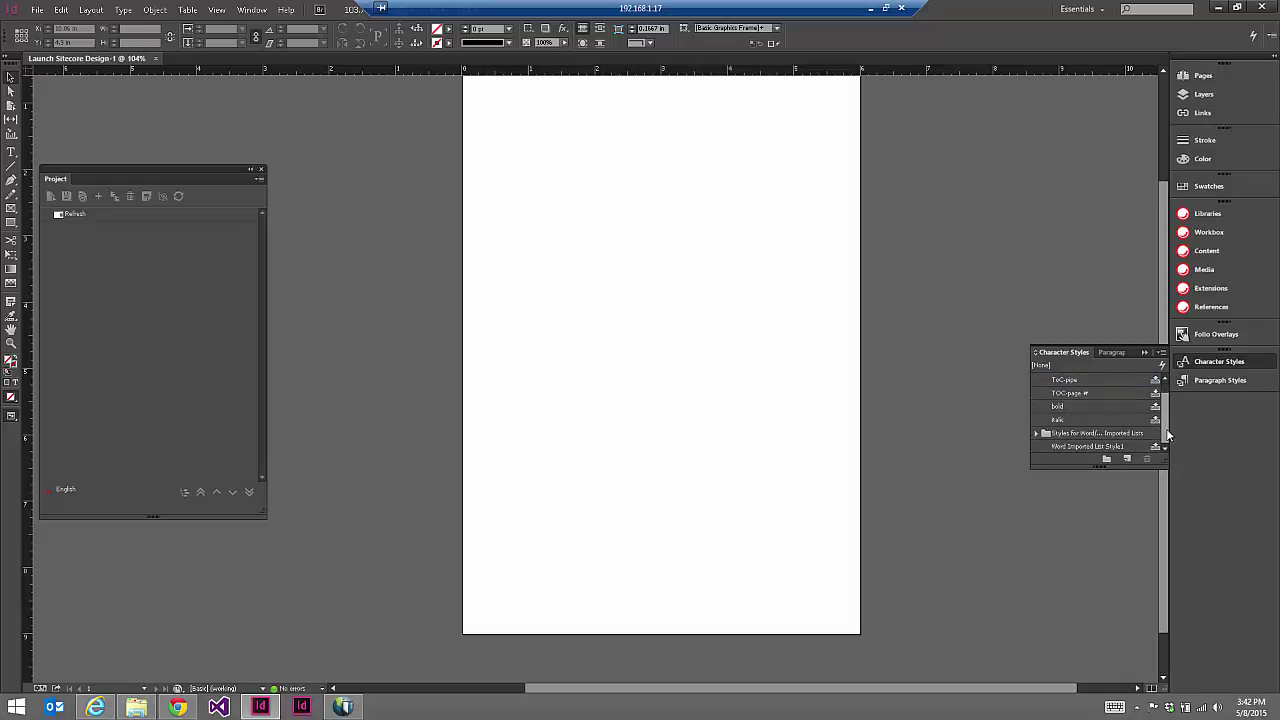
# View the A-Inside pages, C-No Footer and B-Chapter title master spreads one after another
pyautogui.click(1203, 76)
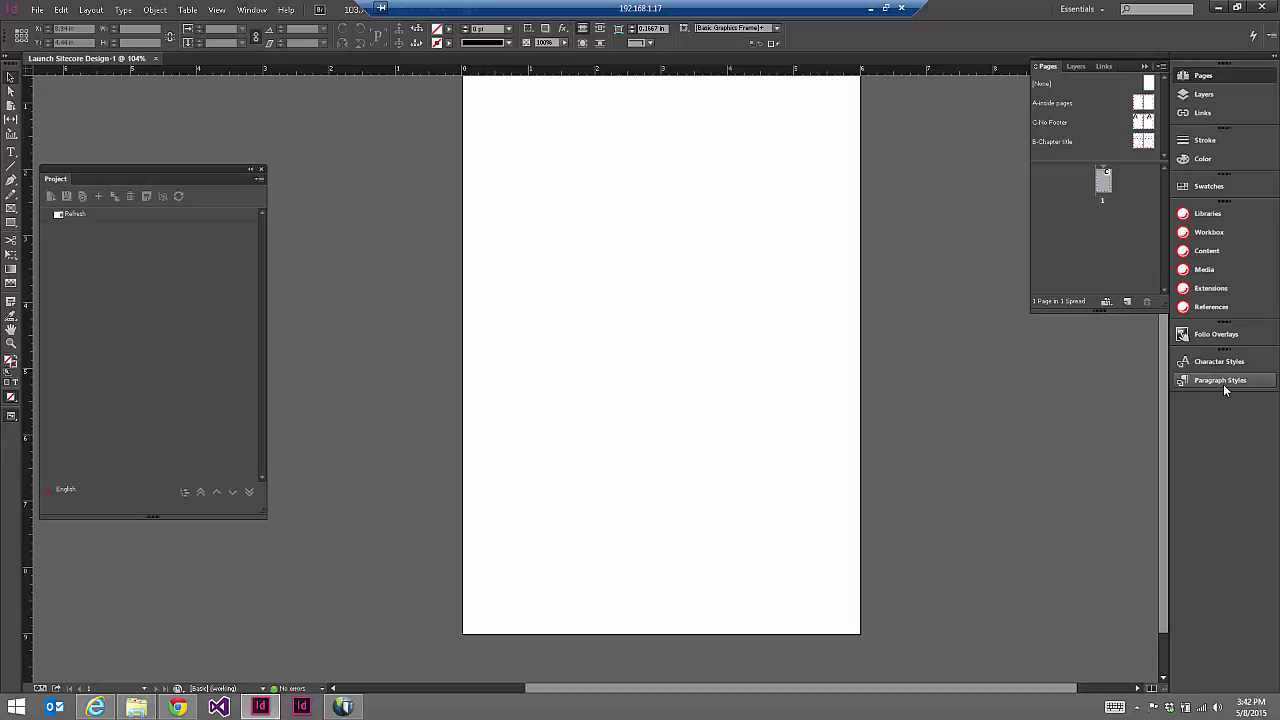
pyautogui.click(1138, 106)
pyautogui.doubleClick(1138, 108)
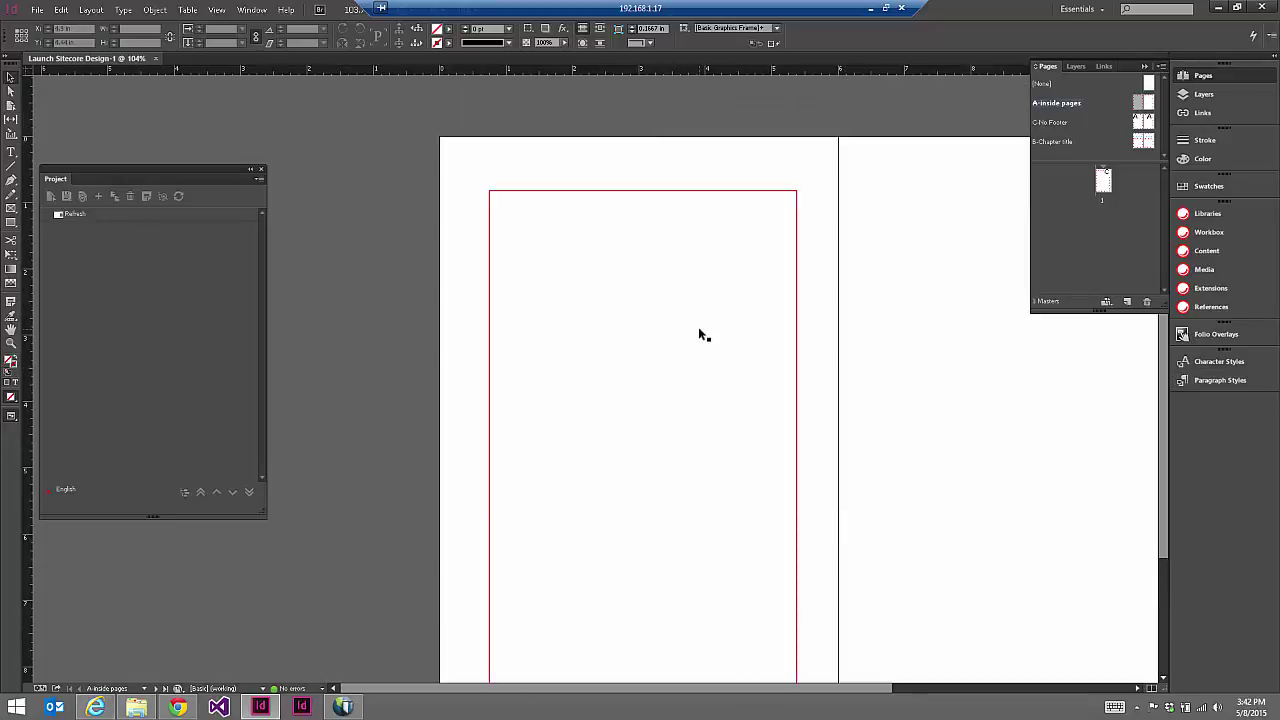
pyautogui.doubleClick(1140, 121)
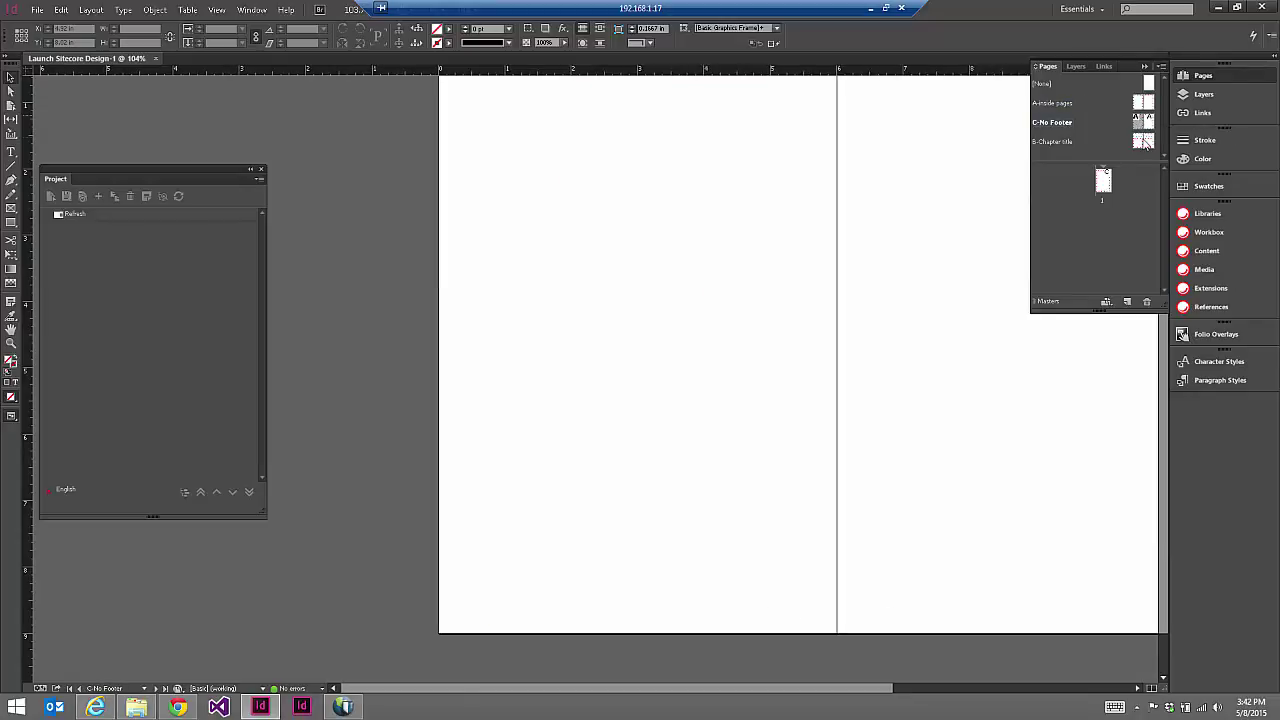
pyautogui.doubleClick(1145, 142)
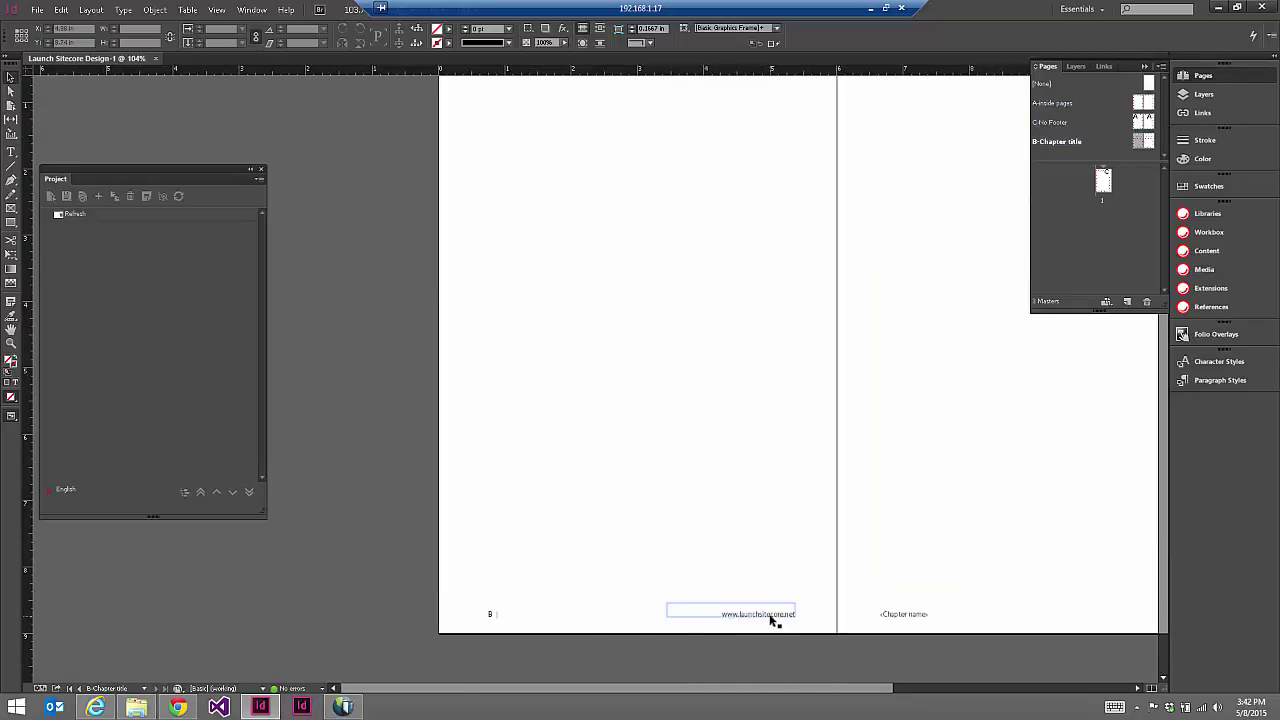
# Inspect the web address, page number and chapter name footer frames on the B-Chapter title master spread
pyautogui.click(771, 617)
pyautogui.click(489, 615)
pyautogui.click(728, 612)
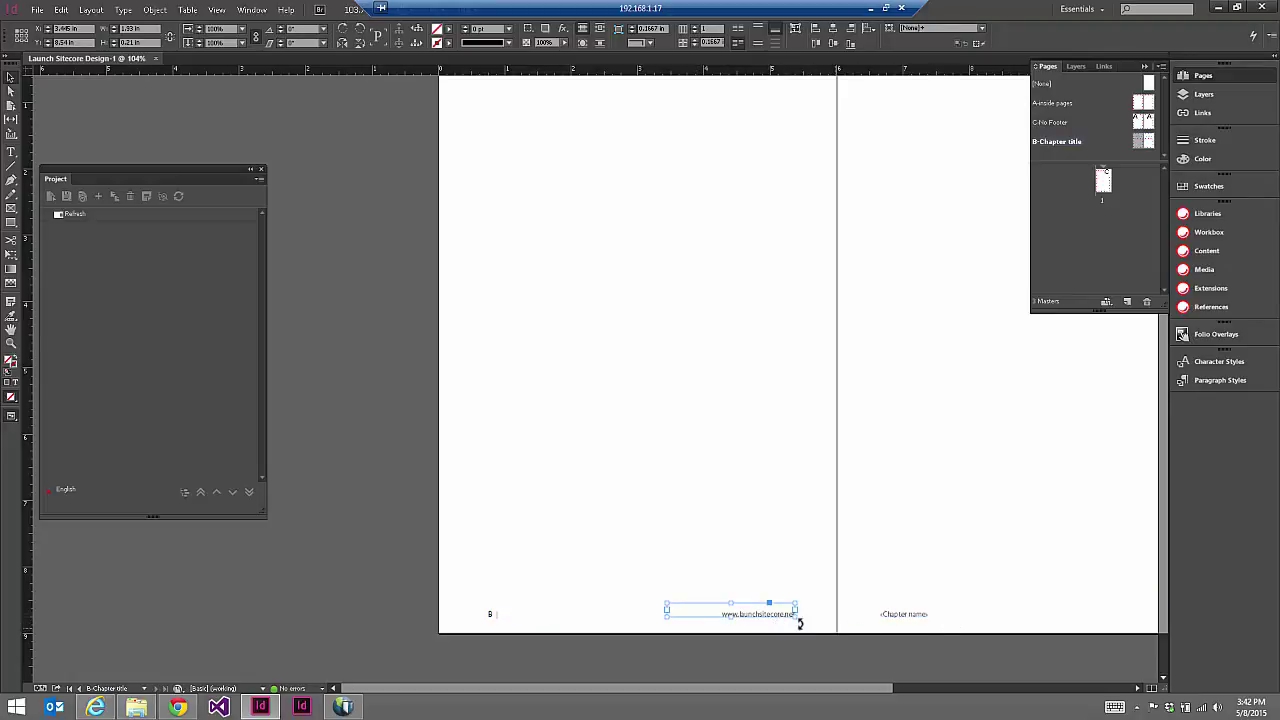
pyautogui.click(909, 614)
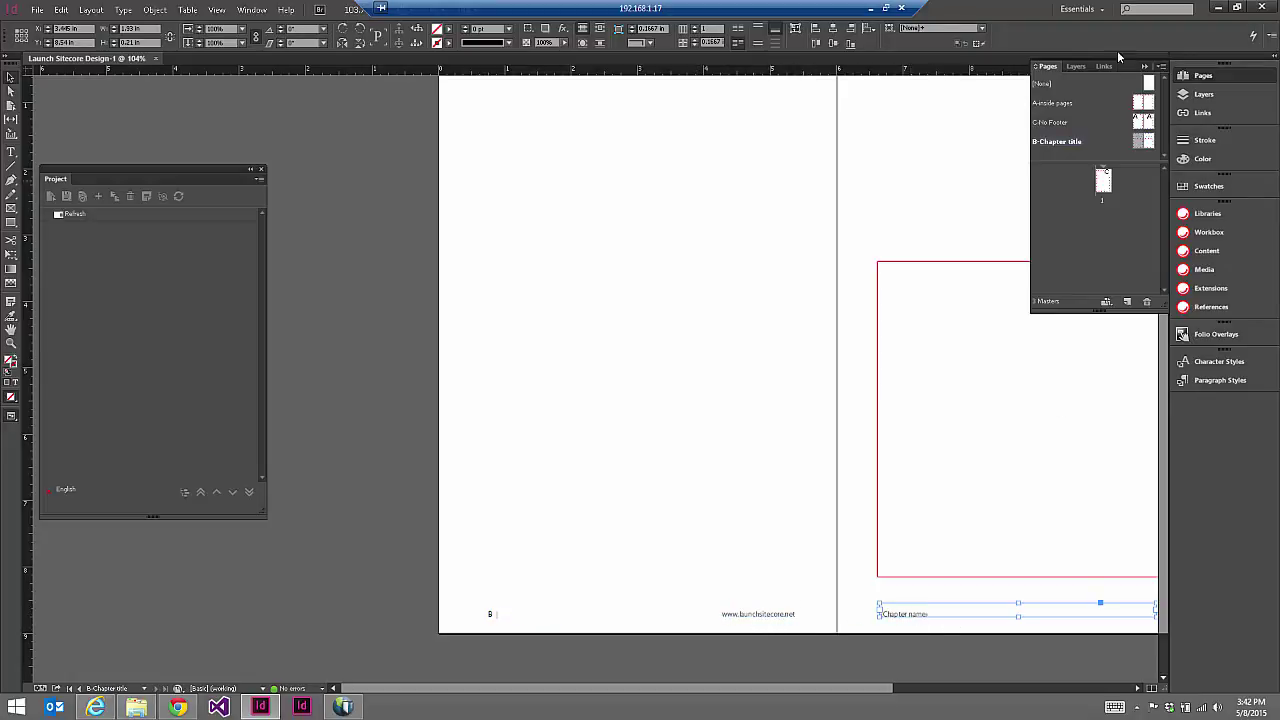
# View the A-Inside pages master spread and bring up the stored master documents in the Sitecore libraries
pyautogui.doubleClick(1144, 104)
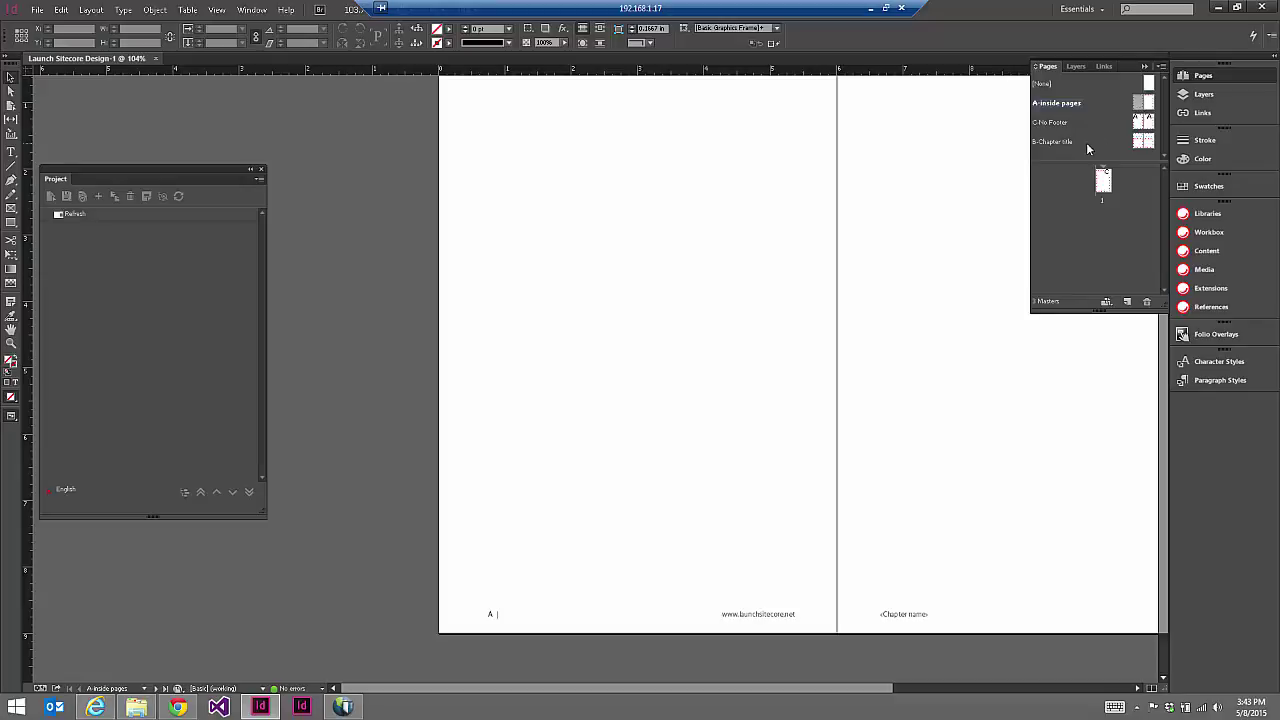
pyautogui.click(1208, 214)
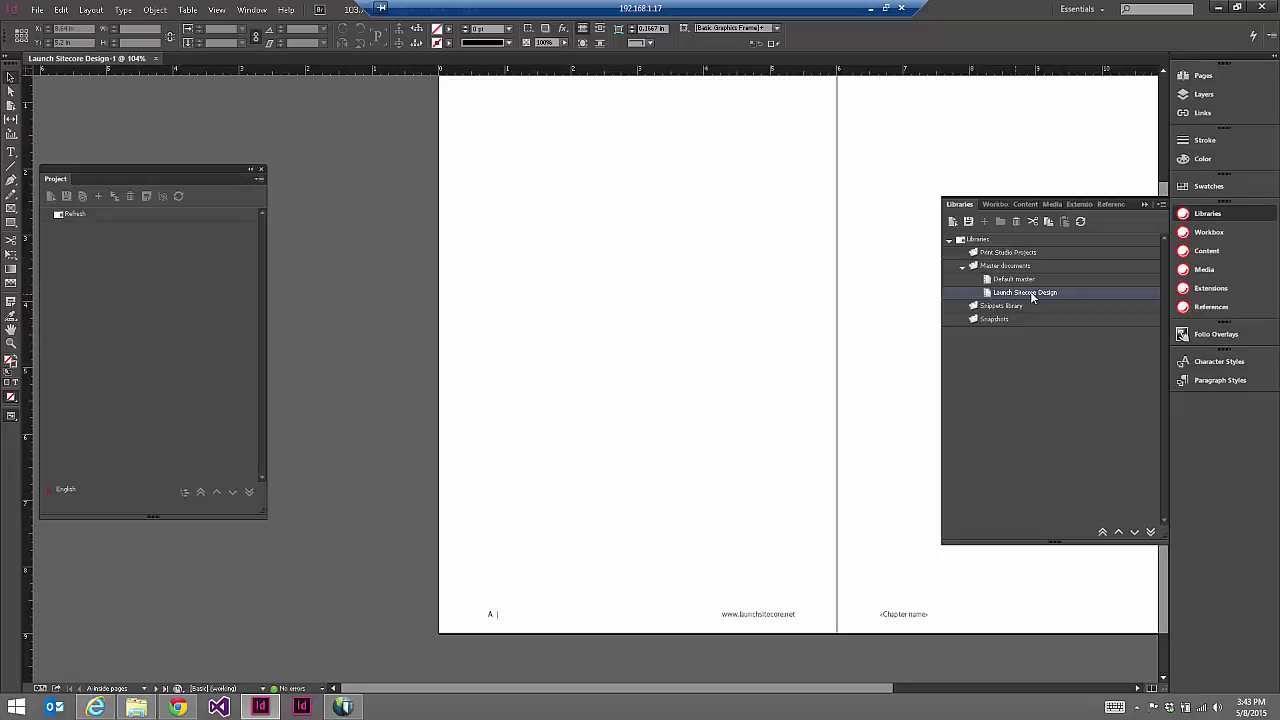
# Switch to the Sitecore Content Editor and open Launch Sitecore Design under Media Library > Print Studio Projects > Master documents
pyautogui.click(178, 708)
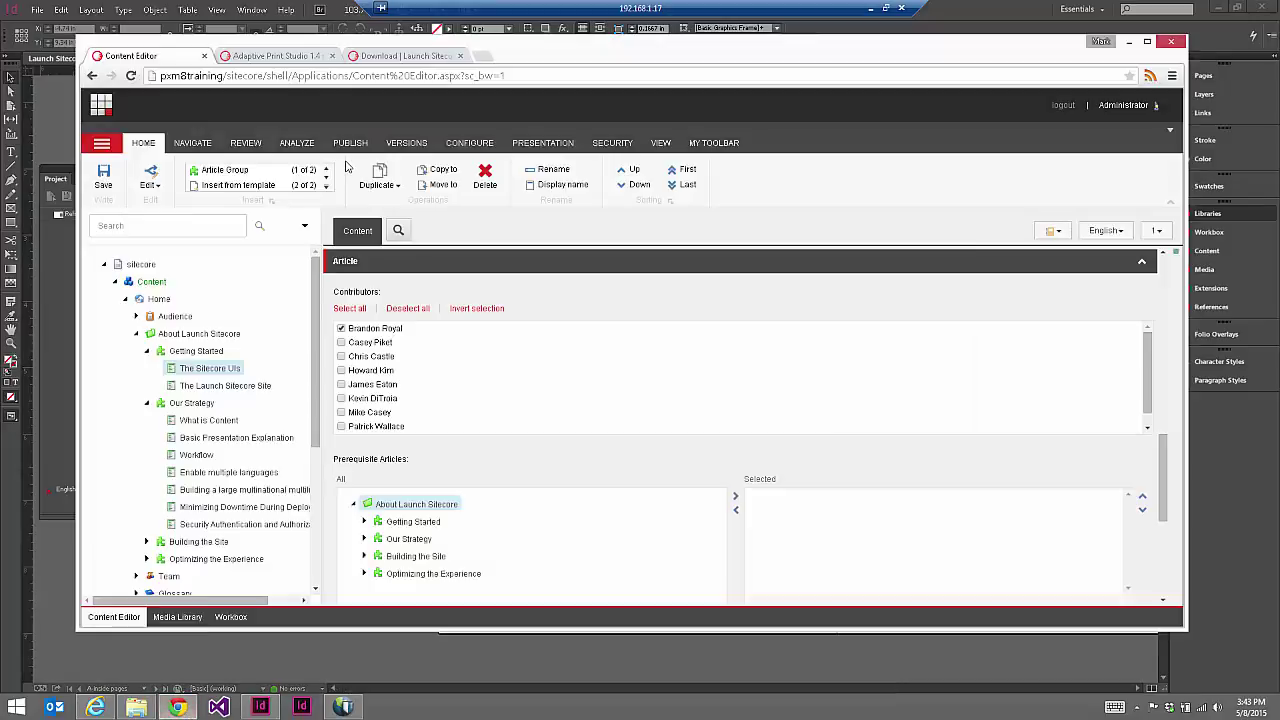
pyautogui.click(125, 299)
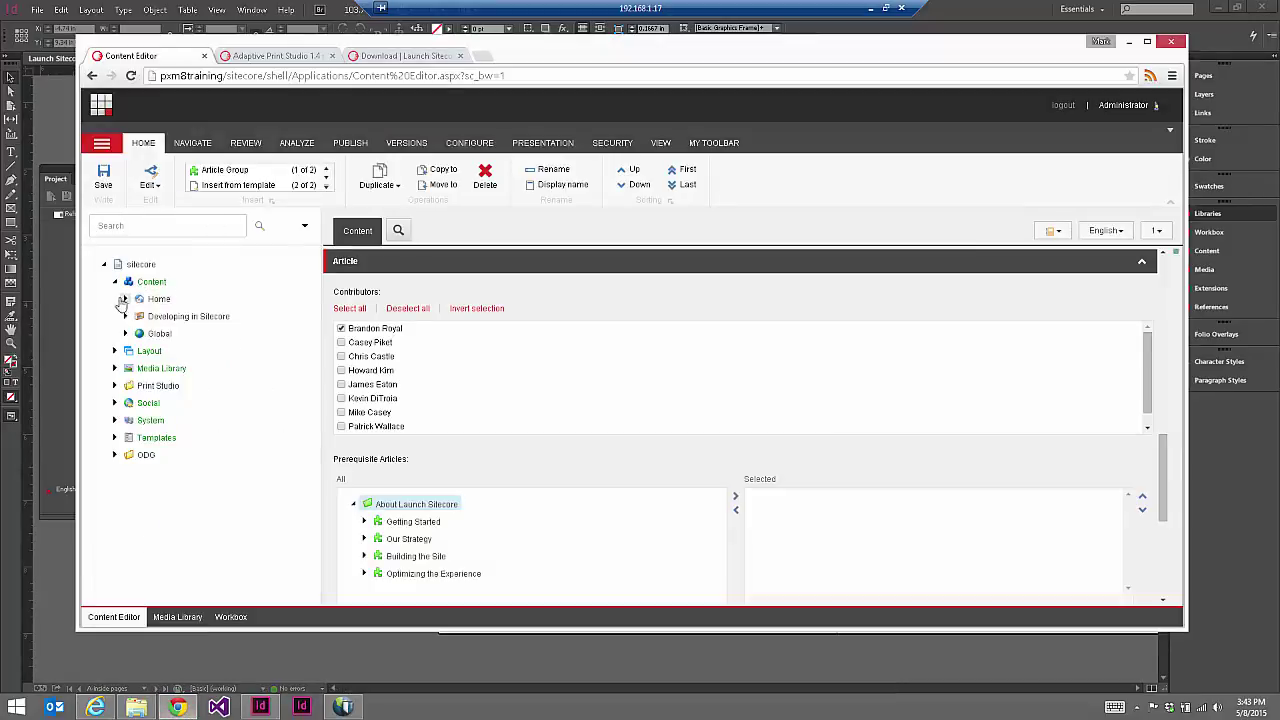
pyautogui.click(115, 368)
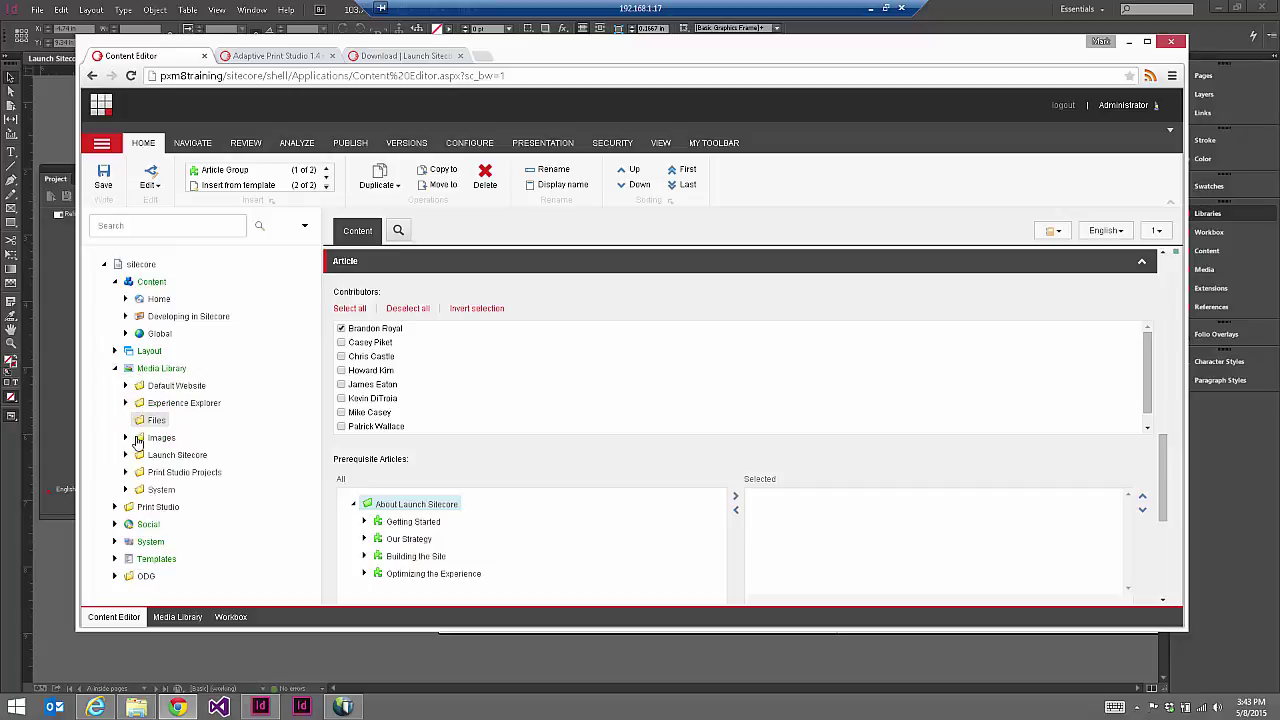
pyautogui.click(126, 472)
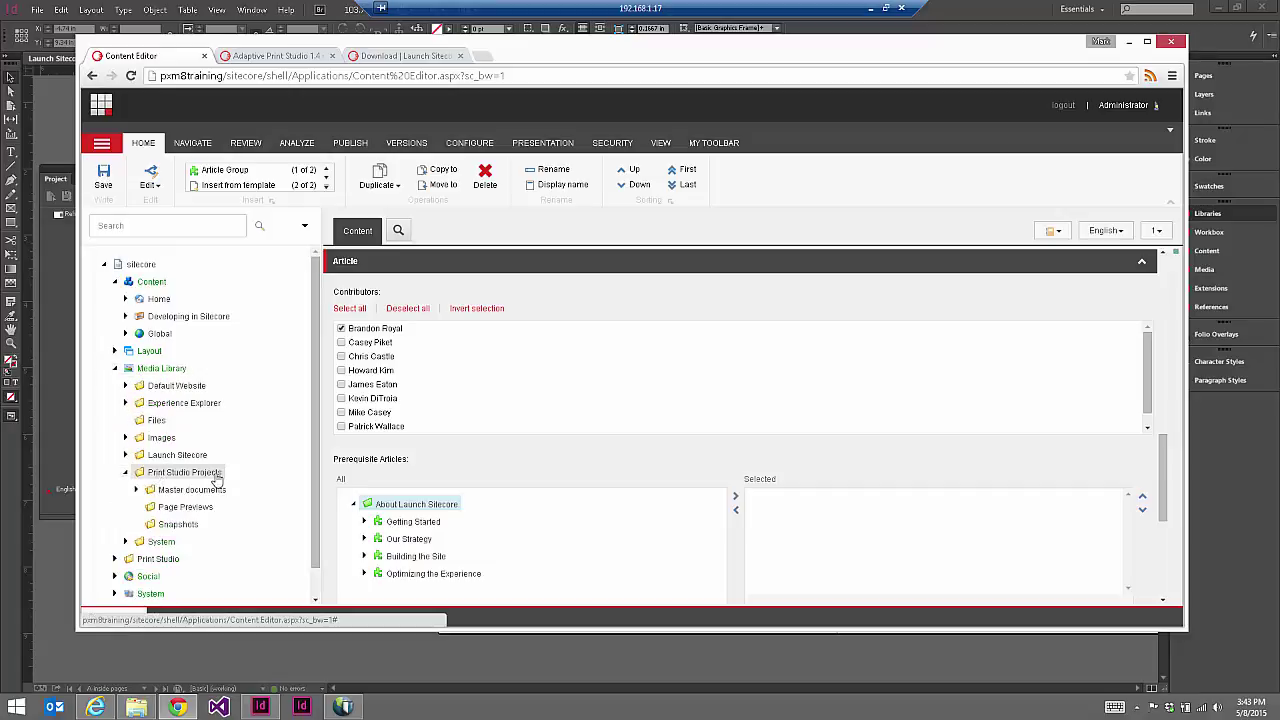
pyautogui.click(138, 490)
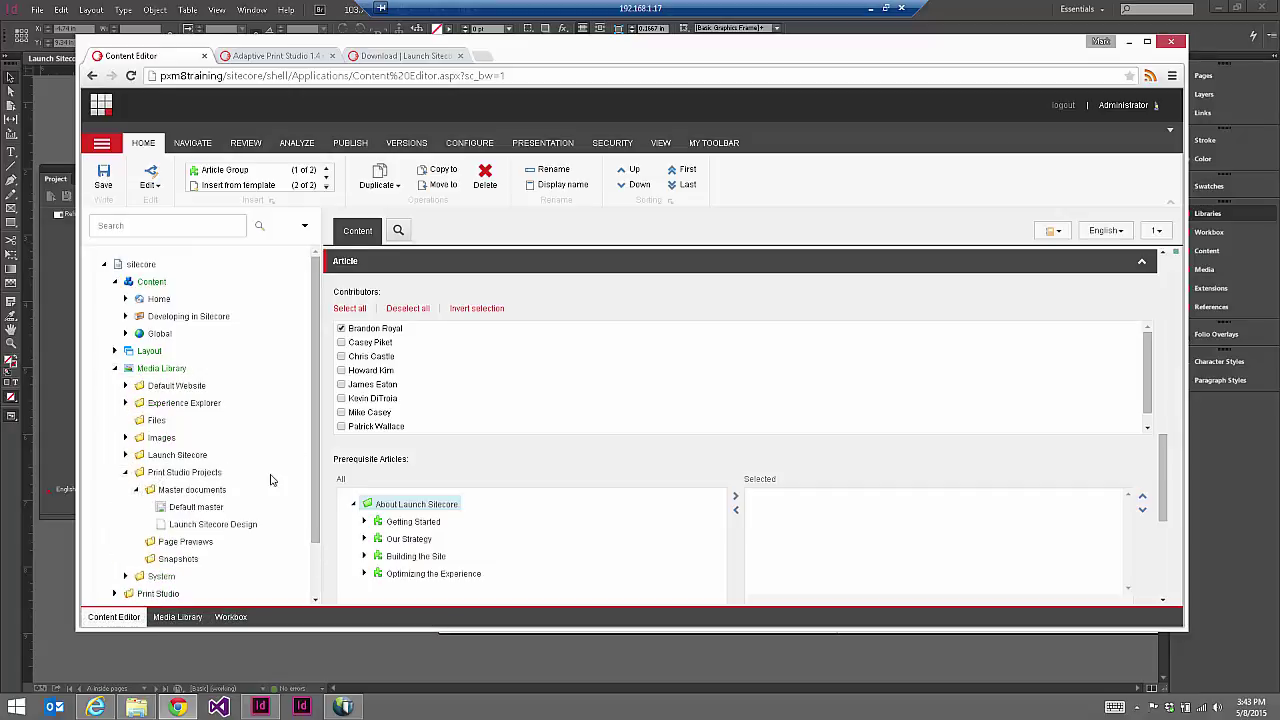
pyautogui.scroll(-1, 305, 502)
pyautogui.scroll(-1, 305, 502)
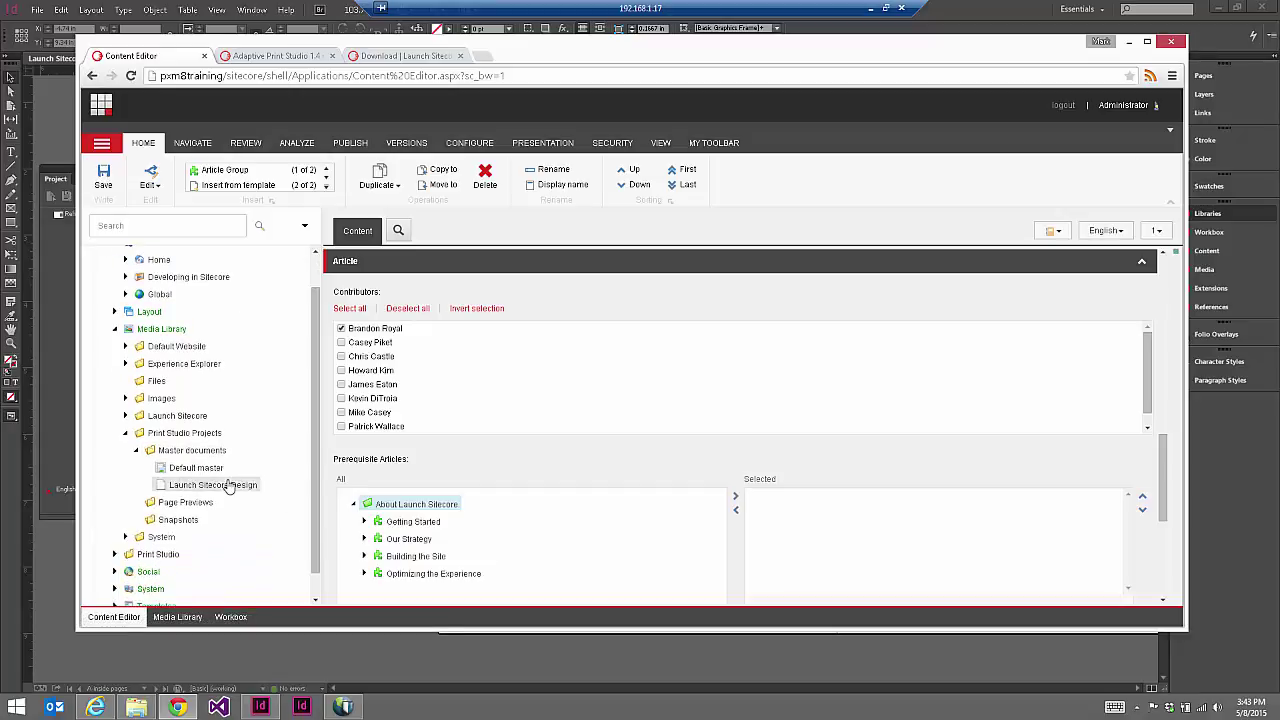
pyautogui.click(225, 484)
# Review the Styles, Layers, Colors and Preferences fields in the item's InDesign connector section
pyautogui.scroll(5, 463, 336)
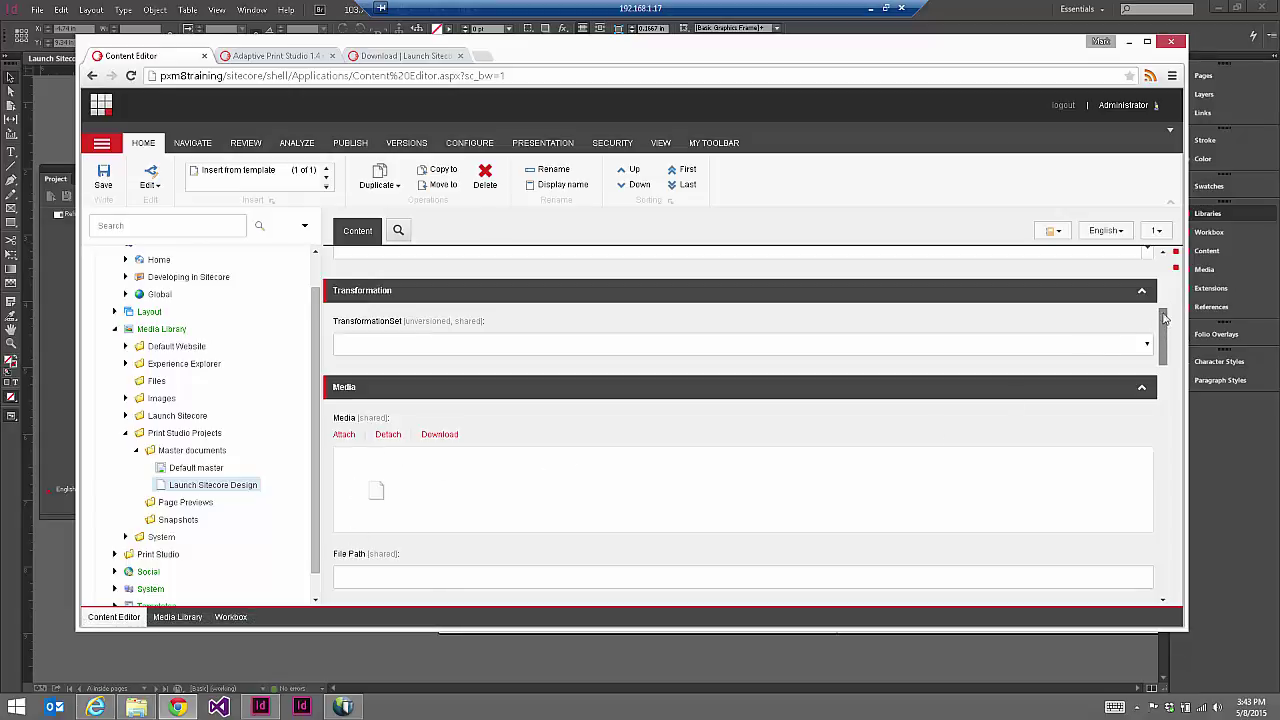
pyautogui.moveTo(1168, 328); pyautogui.dragTo(1203, 529)
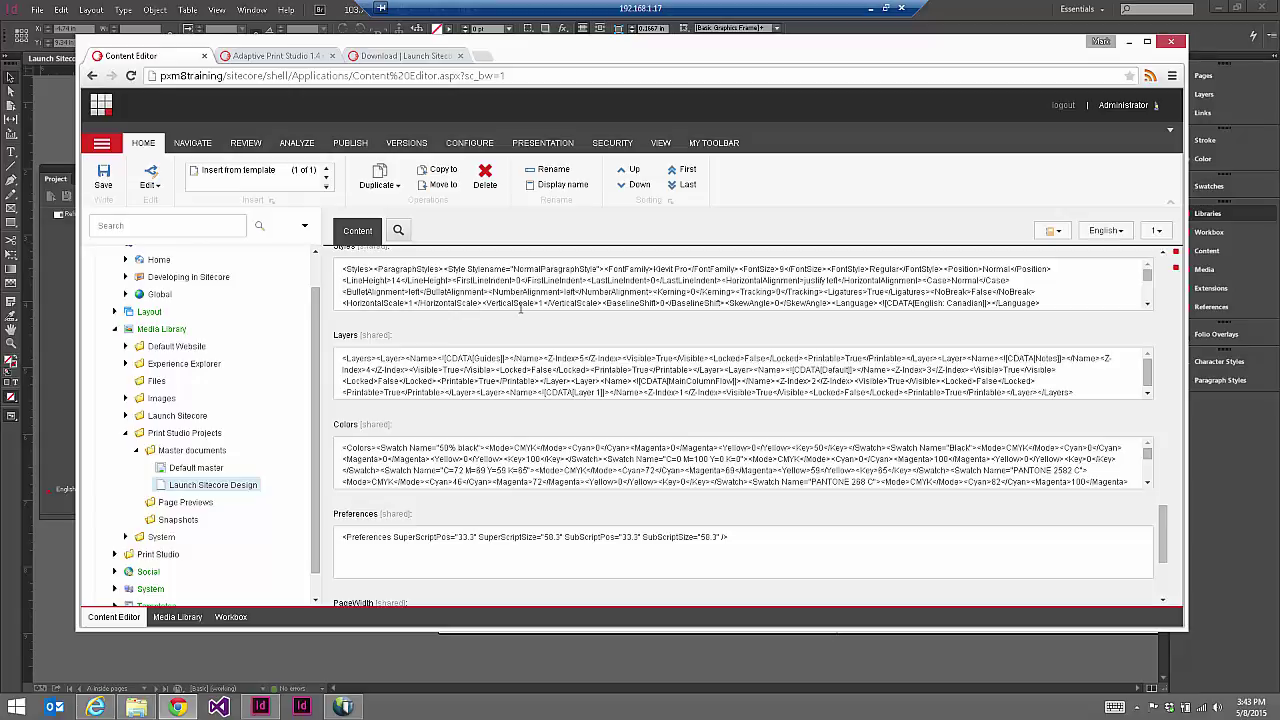
pyautogui.moveTo(1167, 537); pyautogui.dragTo(1196, 512)
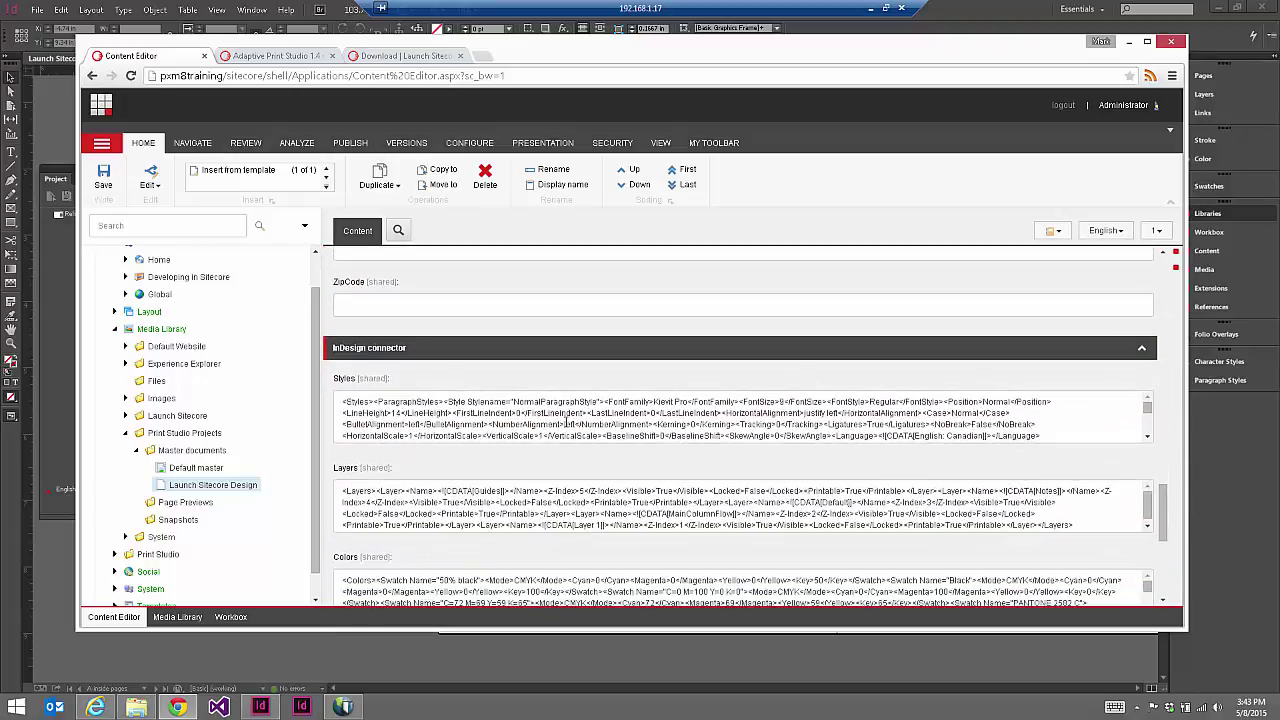
# Examine the options offered for the TransformationSet field of the Launch Sitecore Design item
pyautogui.click(1165, 480)
pyautogui.moveTo(1165, 480); pyautogui.dragTo(1162, 410)
pyautogui.scroll(6, 1162, 410)
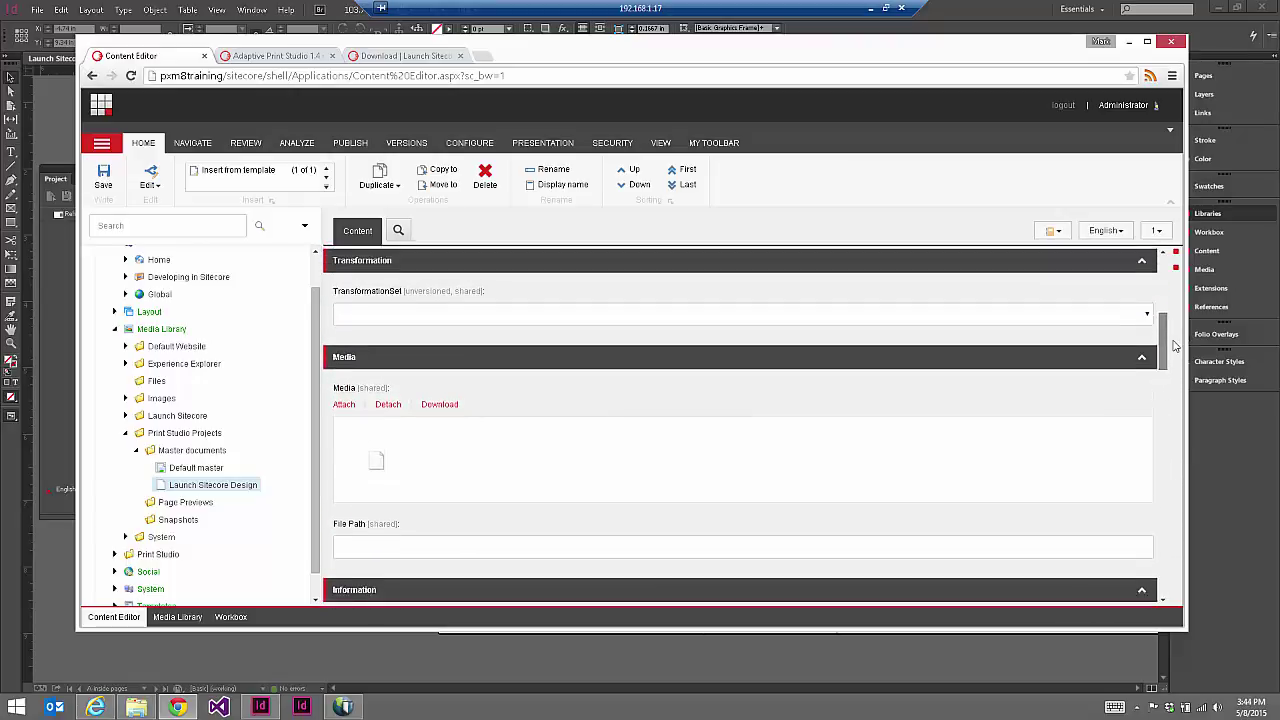
pyautogui.click(1148, 405)
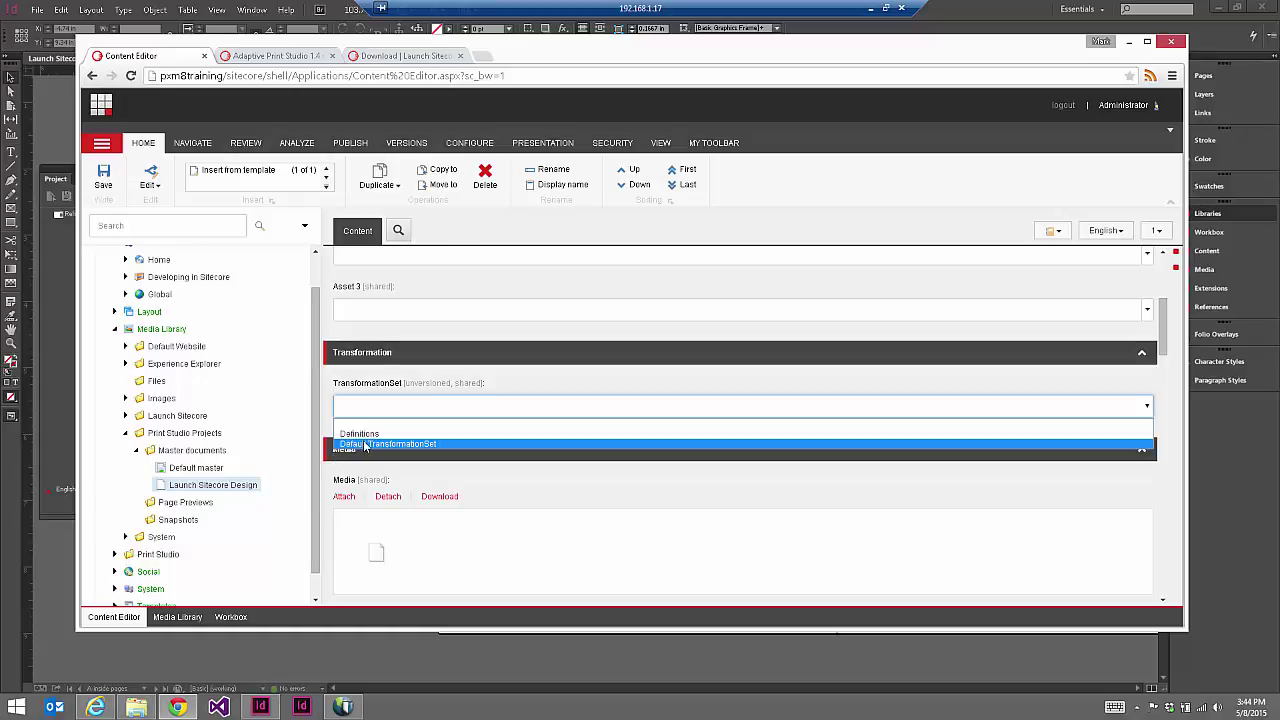
pyautogui.click(967, 371)
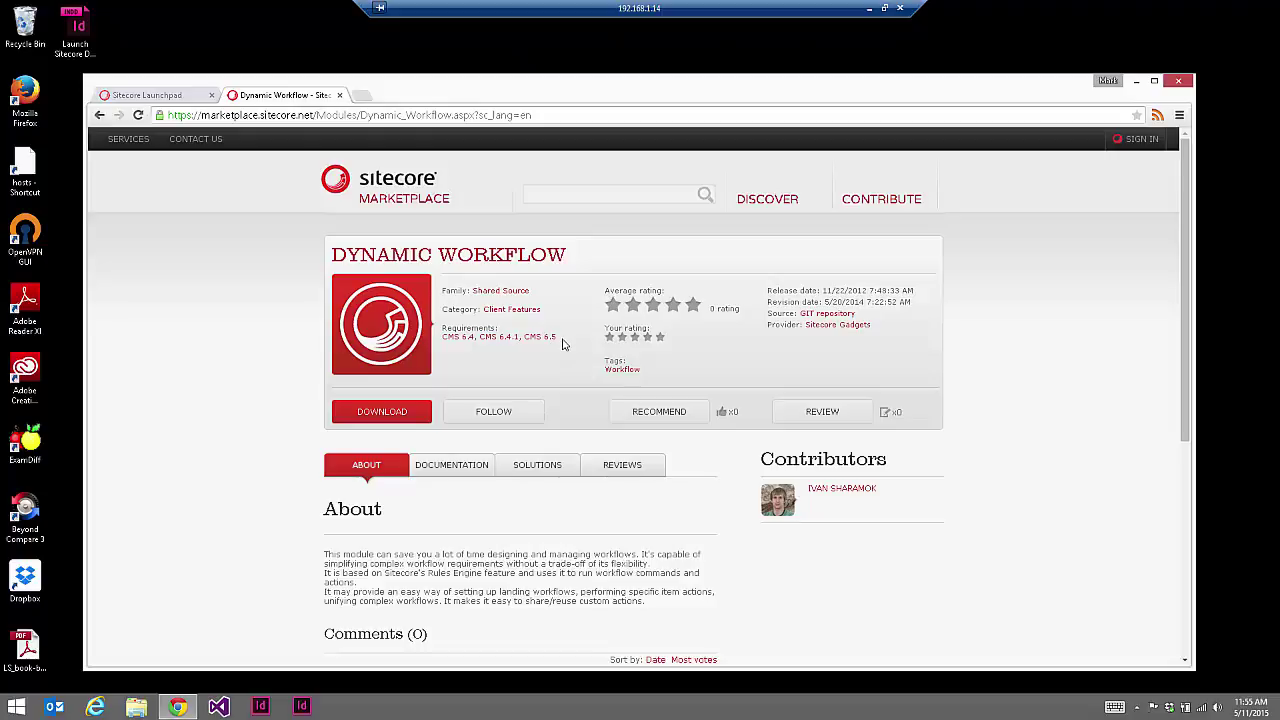
# Check the CMS version requirements of the Dynamic Workflow module on Sitecore Marketplace and download the module
pyautogui.moveTo(560, 340); pyautogui.dragTo(442, 340)
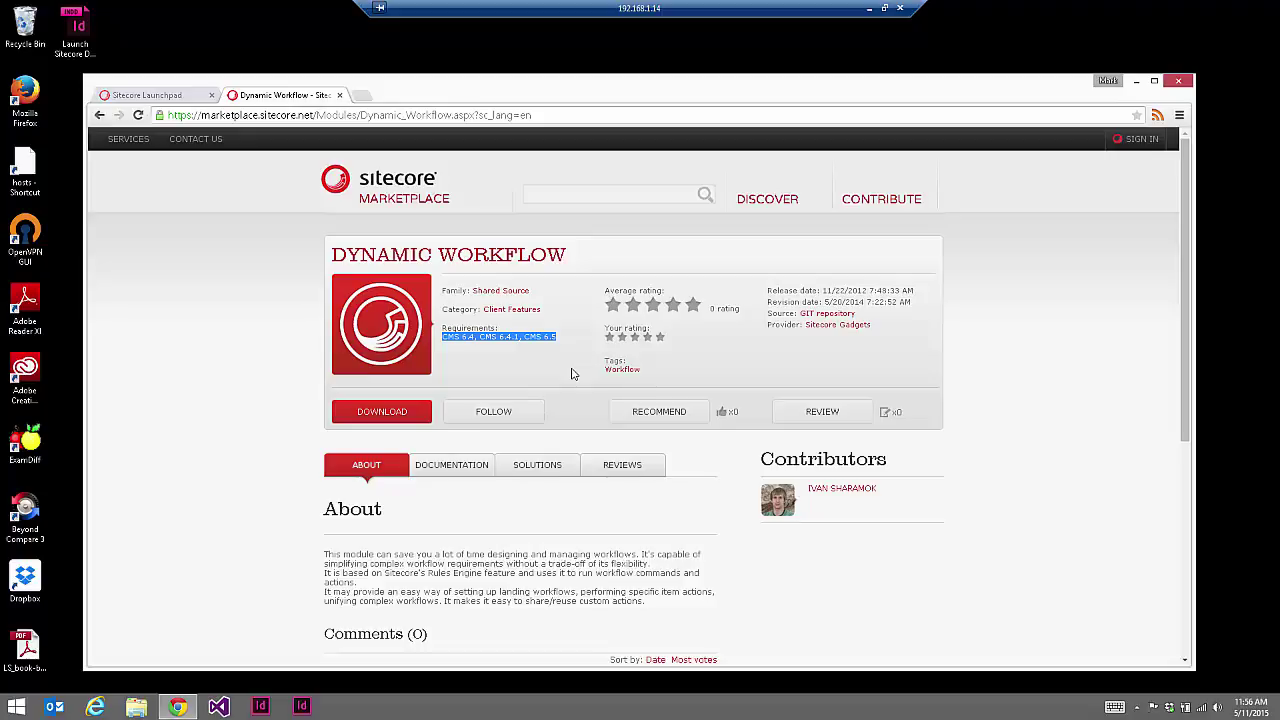
pyautogui.click(1185, 290)
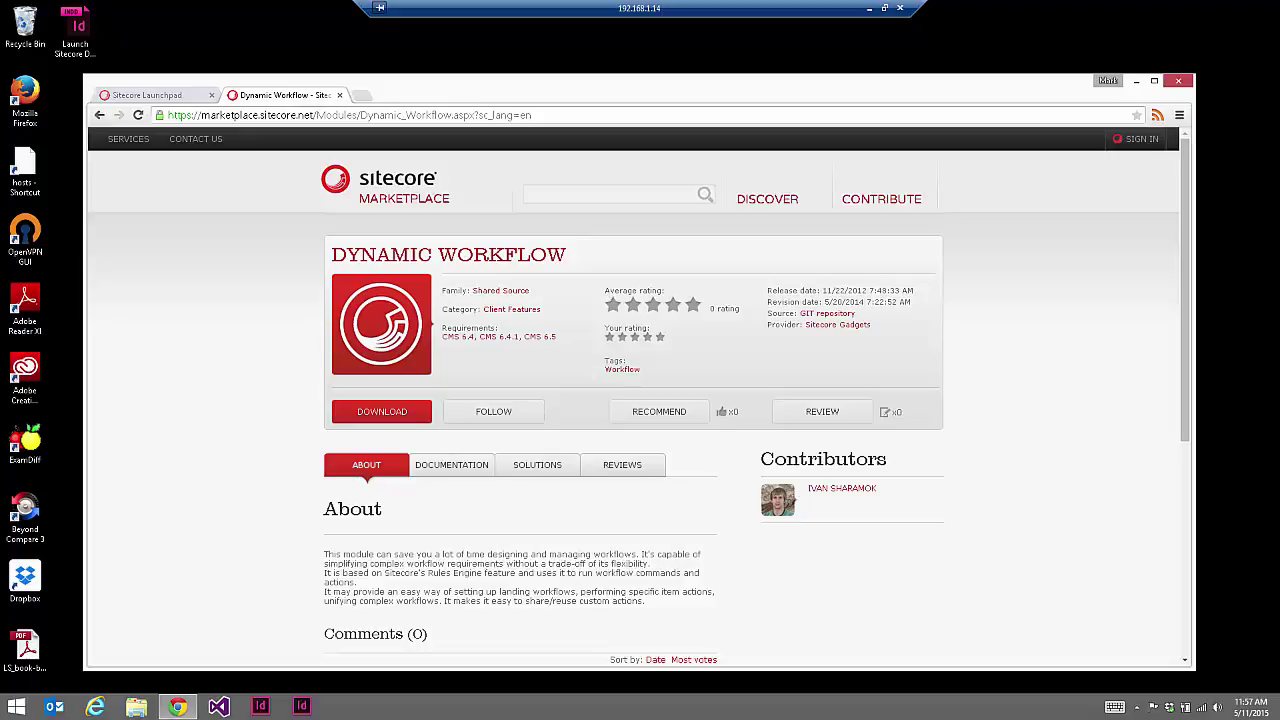
pyautogui.click(397, 418)
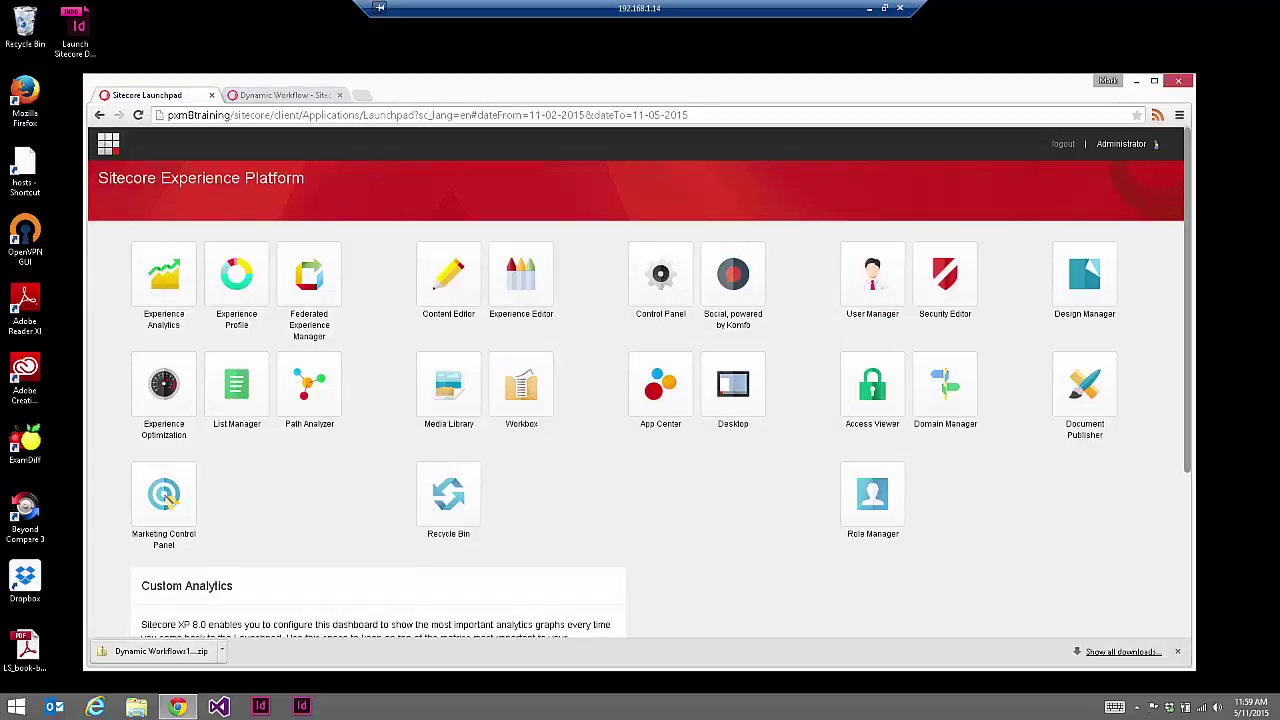
# Start a package installation from the Sitecore Control Panel and choose the Dynamic Workflows 1.1.0 rev.121122 zip package
pyautogui.click(681, 289)
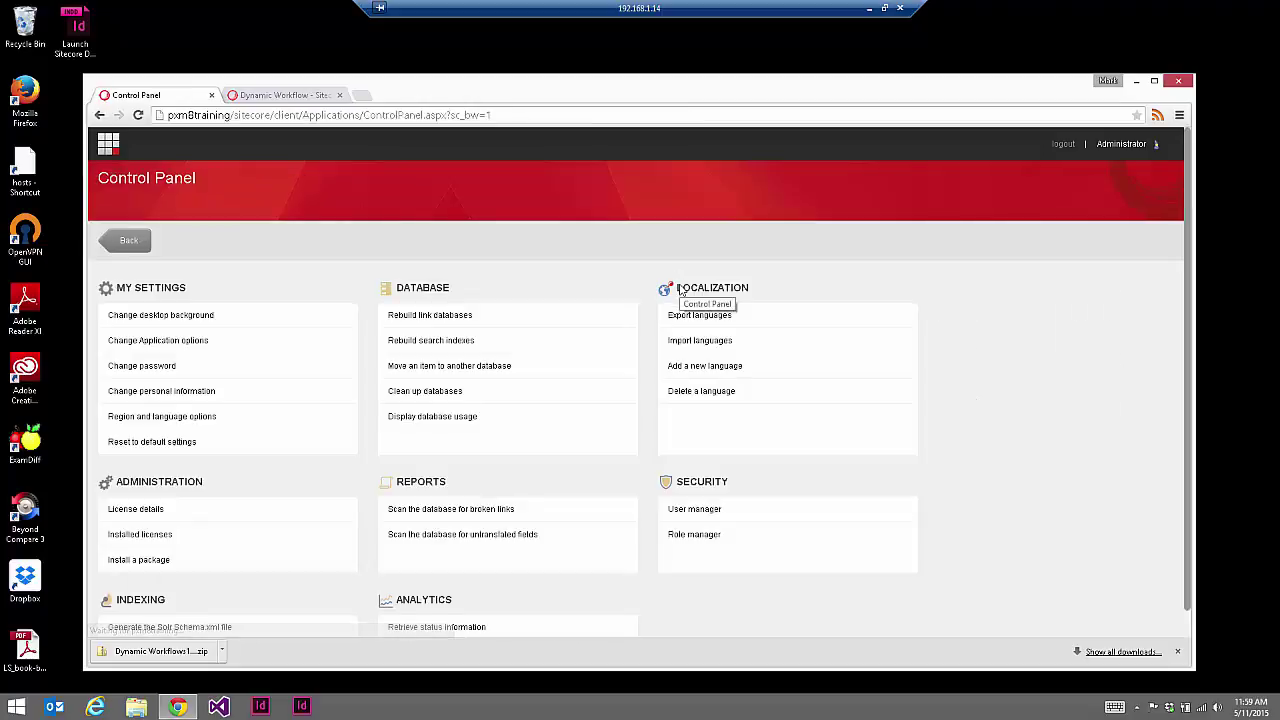
pyautogui.click(152, 563)
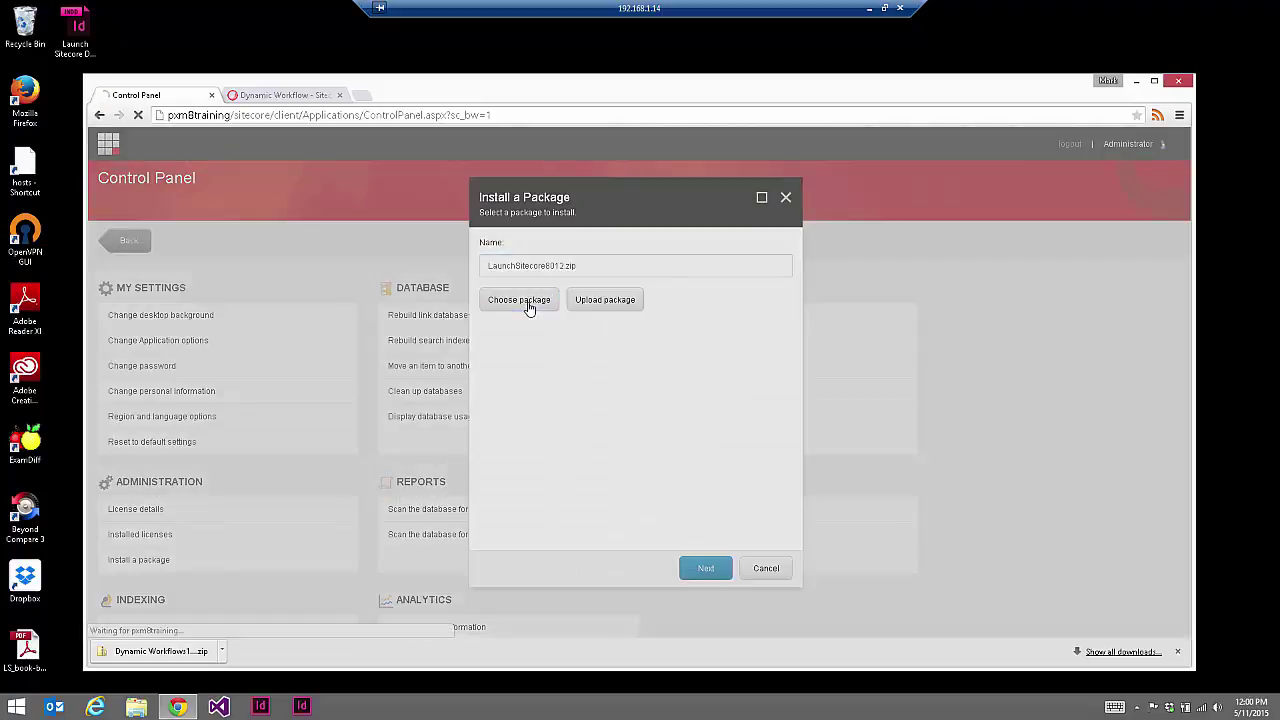
pyautogui.click(530, 302)
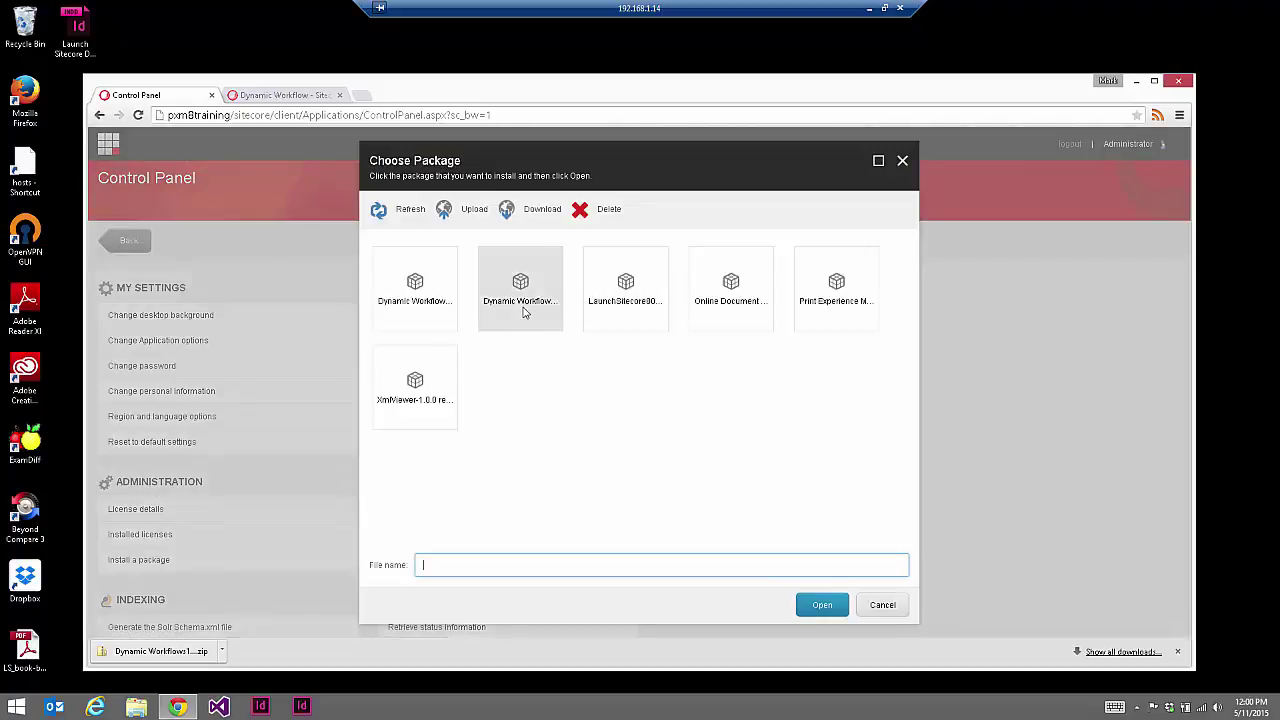
pyautogui.click(524, 300)
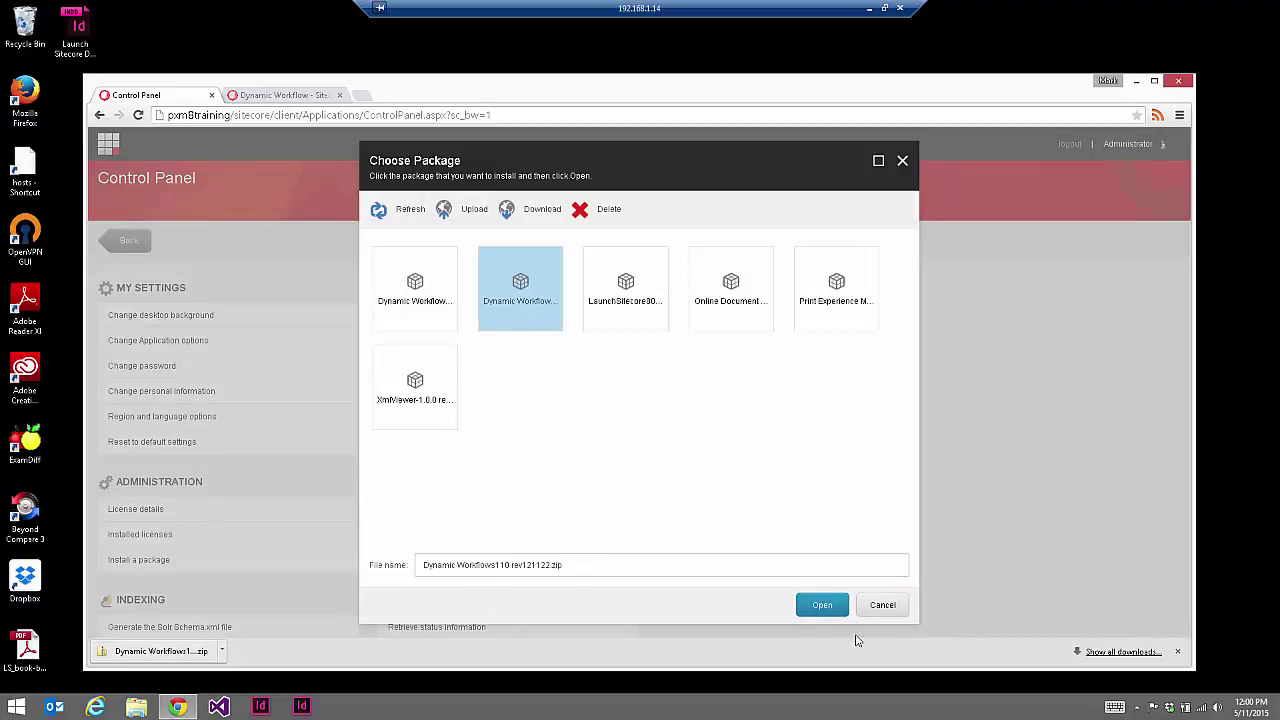
pyautogui.click(821, 605)
# Install the chosen Dynamic Workflows package and finish with only the Sitecore client restart enabled
pyautogui.click(703, 572)
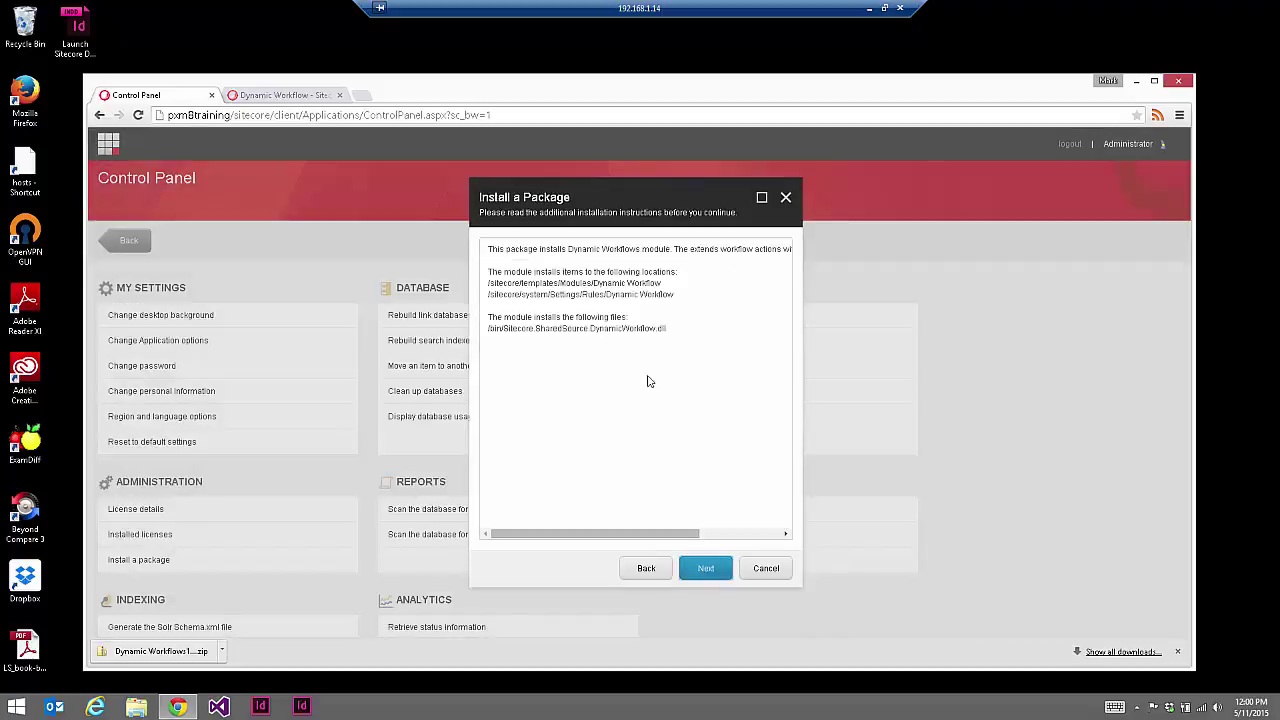
pyautogui.click(714, 575)
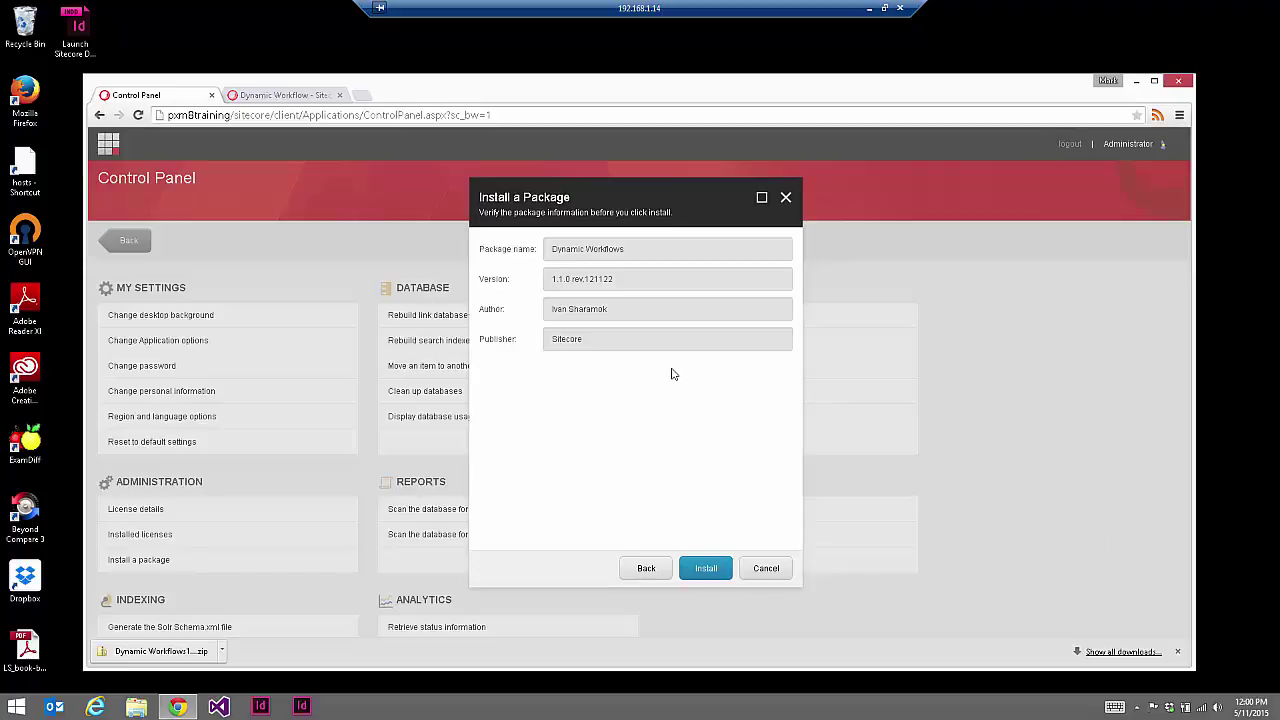
pyautogui.click(705, 568)
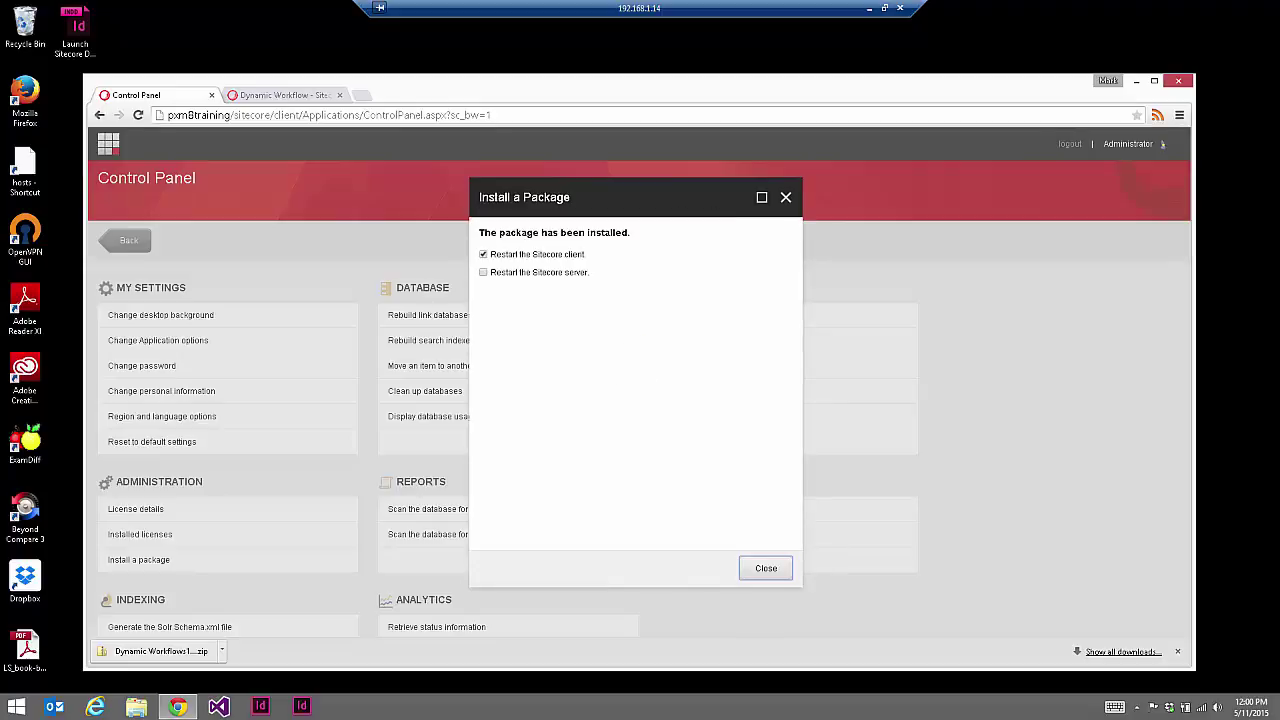
pyautogui.click(768, 568)
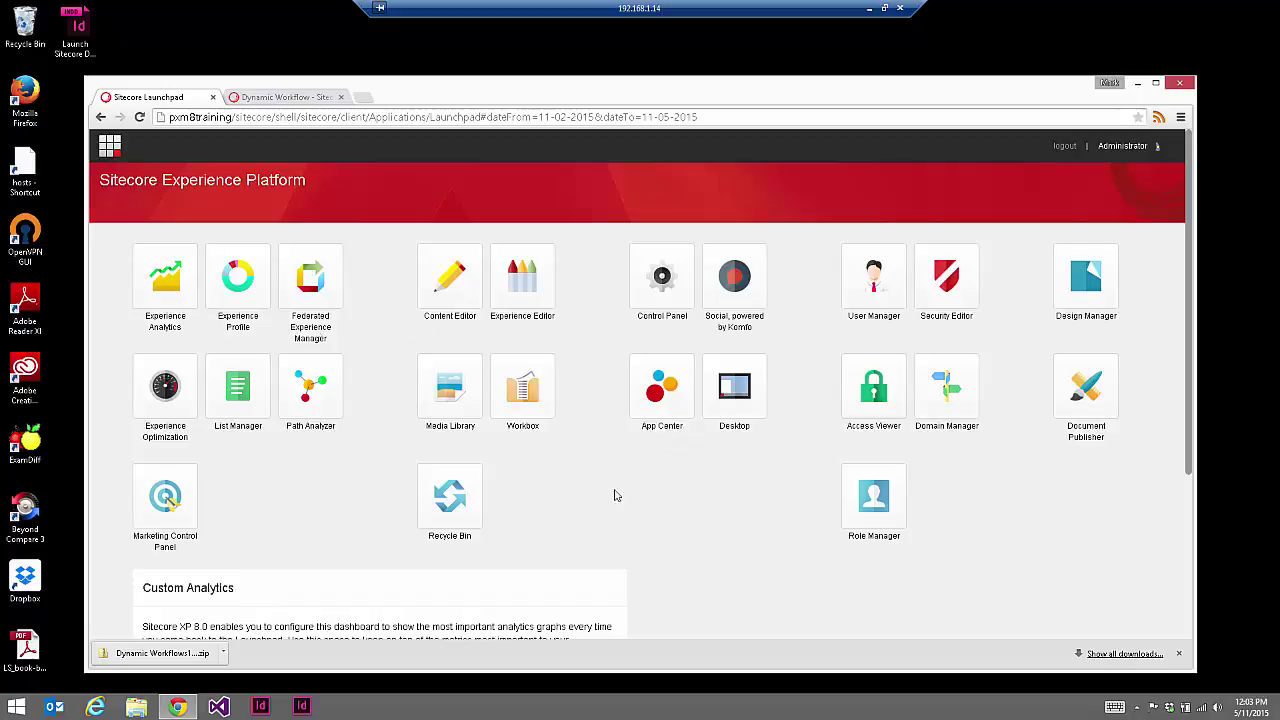
# In the Content Editor, expand System > Workflows > Regular Workflow > Awaiting Approval down to the Approve with Test command's actions
pyautogui.click(459, 277)
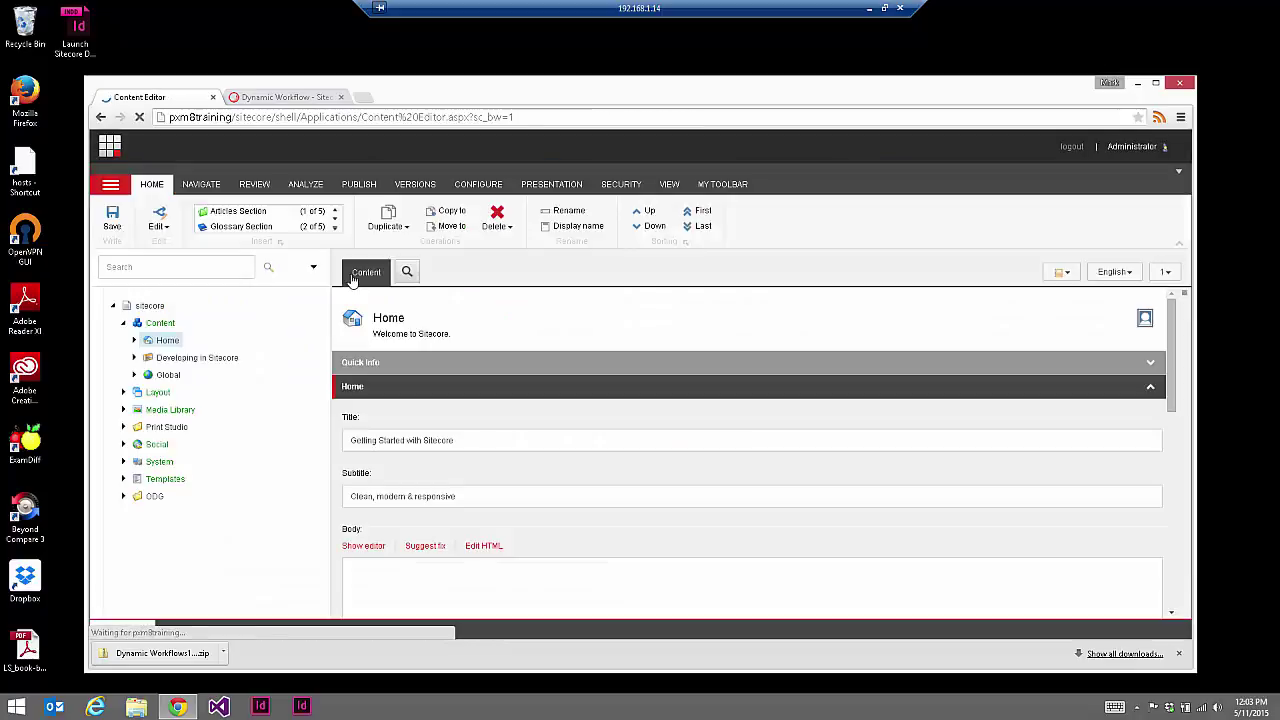
pyautogui.click(123, 461)
pyautogui.scroll(-3, 268, 485)
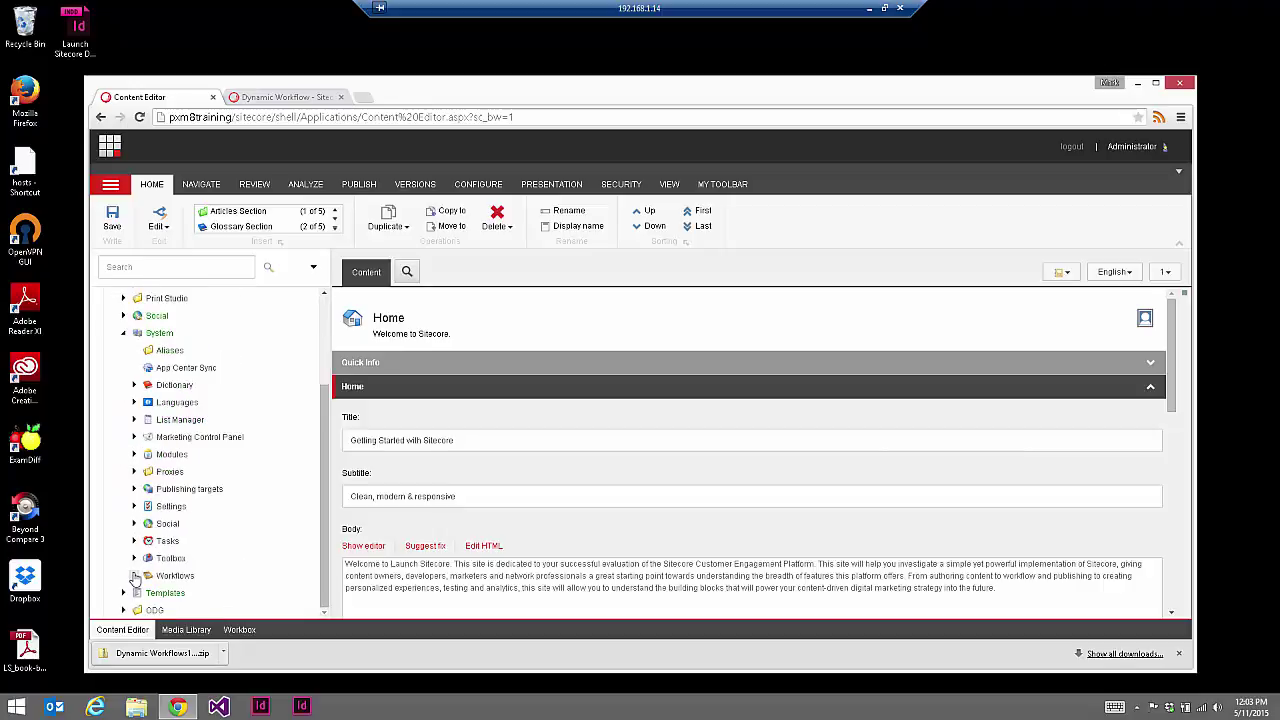
pyautogui.click(134, 576)
pyautogui.scroll(-3, 268, 400)
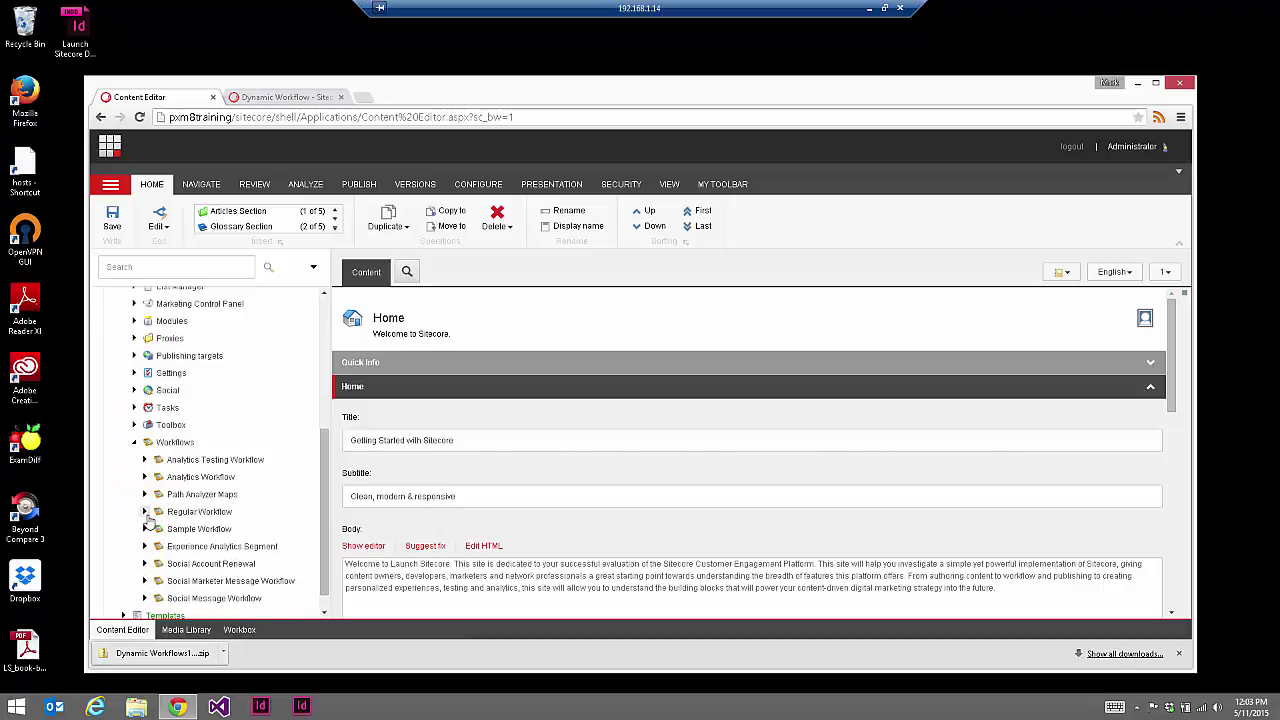
pyautogui.click(144, 511)
pyautogui.click(155, 546)
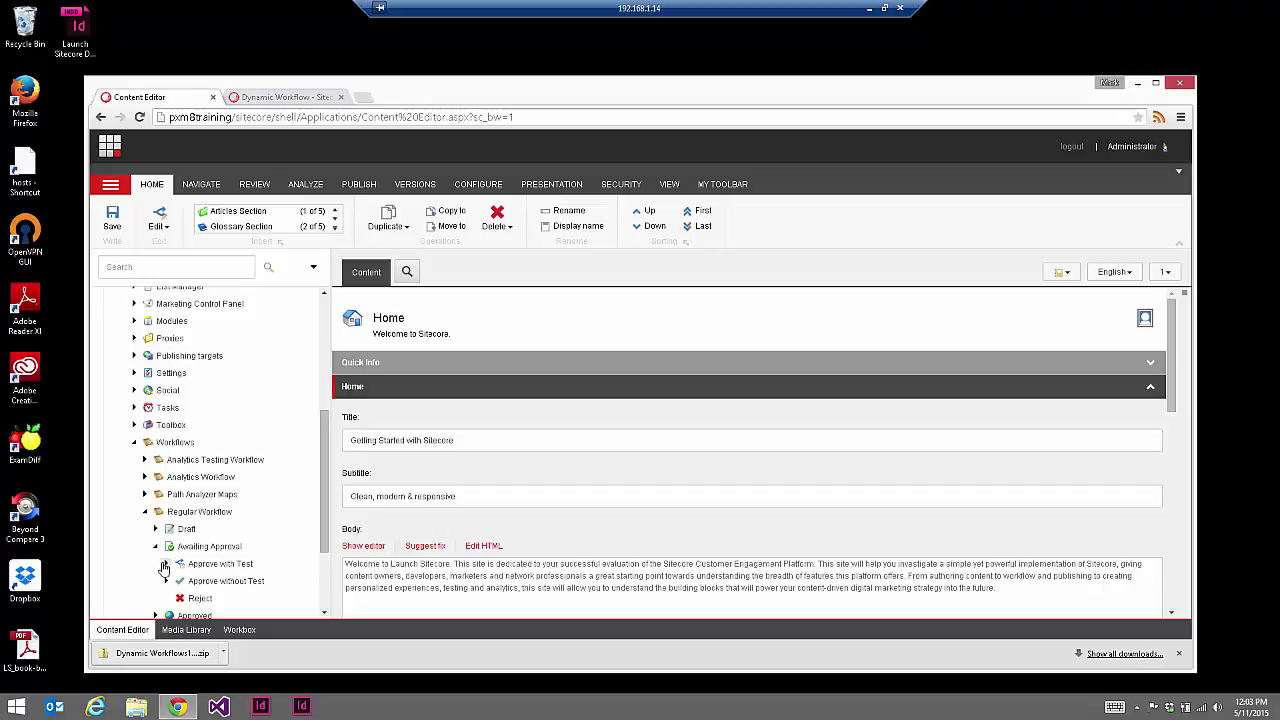
pyautogui.click(166, 563)
# Insert a Workflow Rule Action item under Approve with Test, keeping the name Workflow Rule Action
pyautogui.click(220, 563)
pyautogui.scroll(-2, 318, 510)
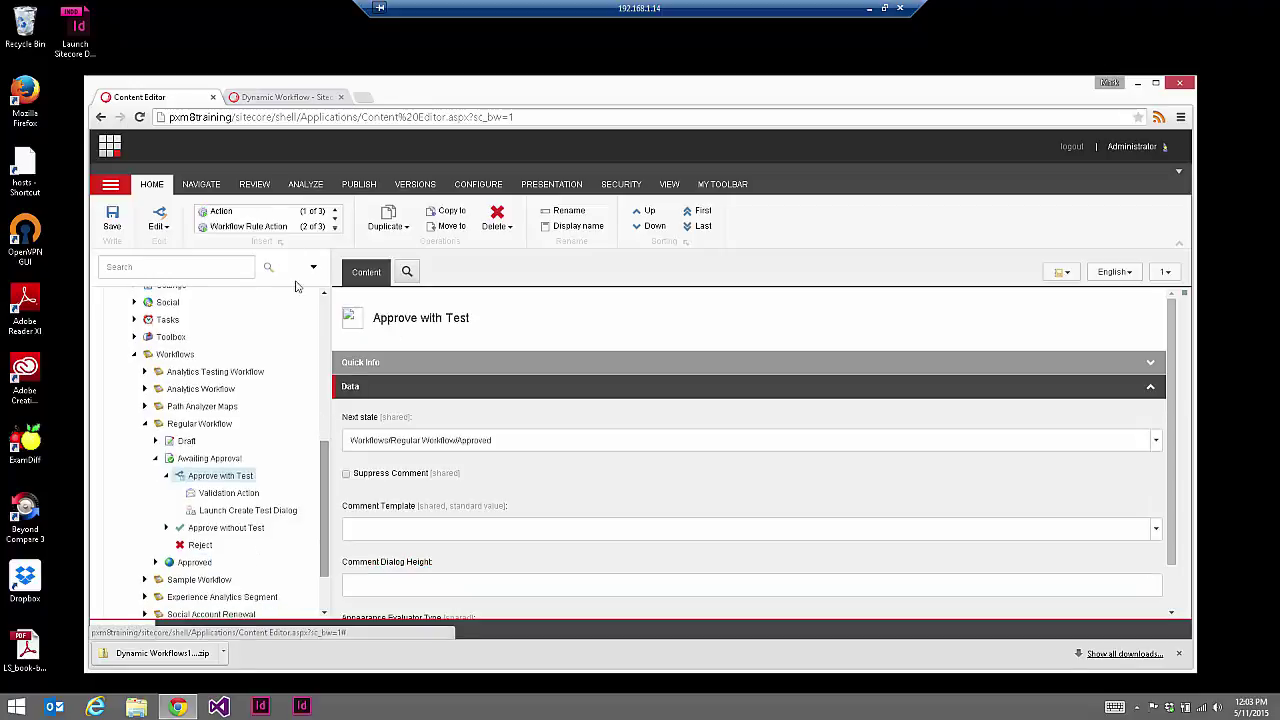
pyautogui.click(228, 229)
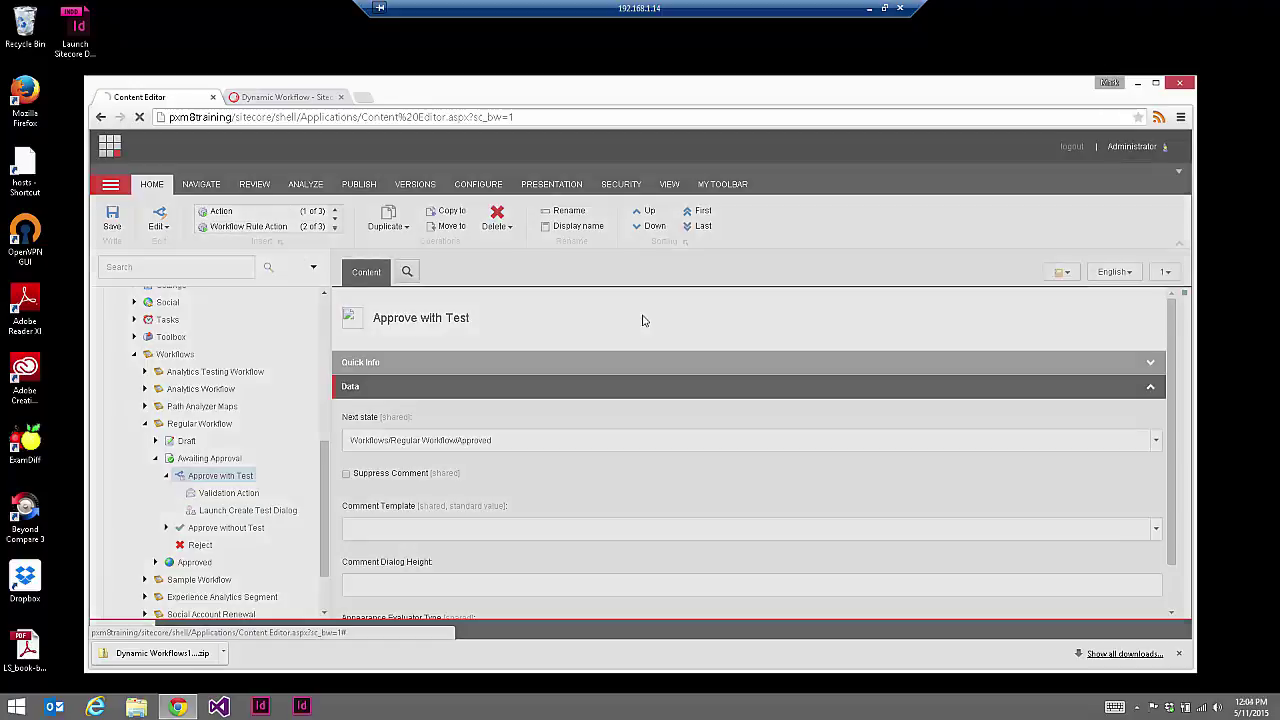
pyautogui.click(688, 440)
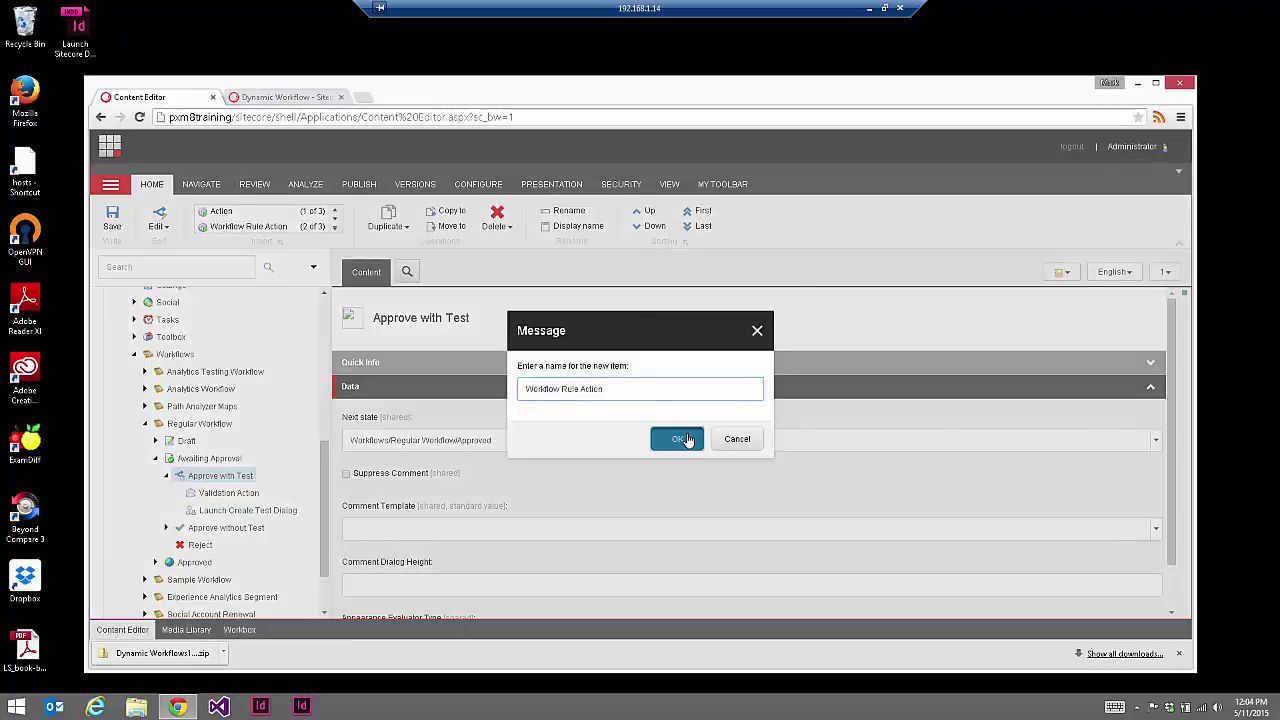
# Look at the Rule Set Editor for the new action's Rule field and leave it without defining a rule
pyautogui.scroll(-1, 677, 484)
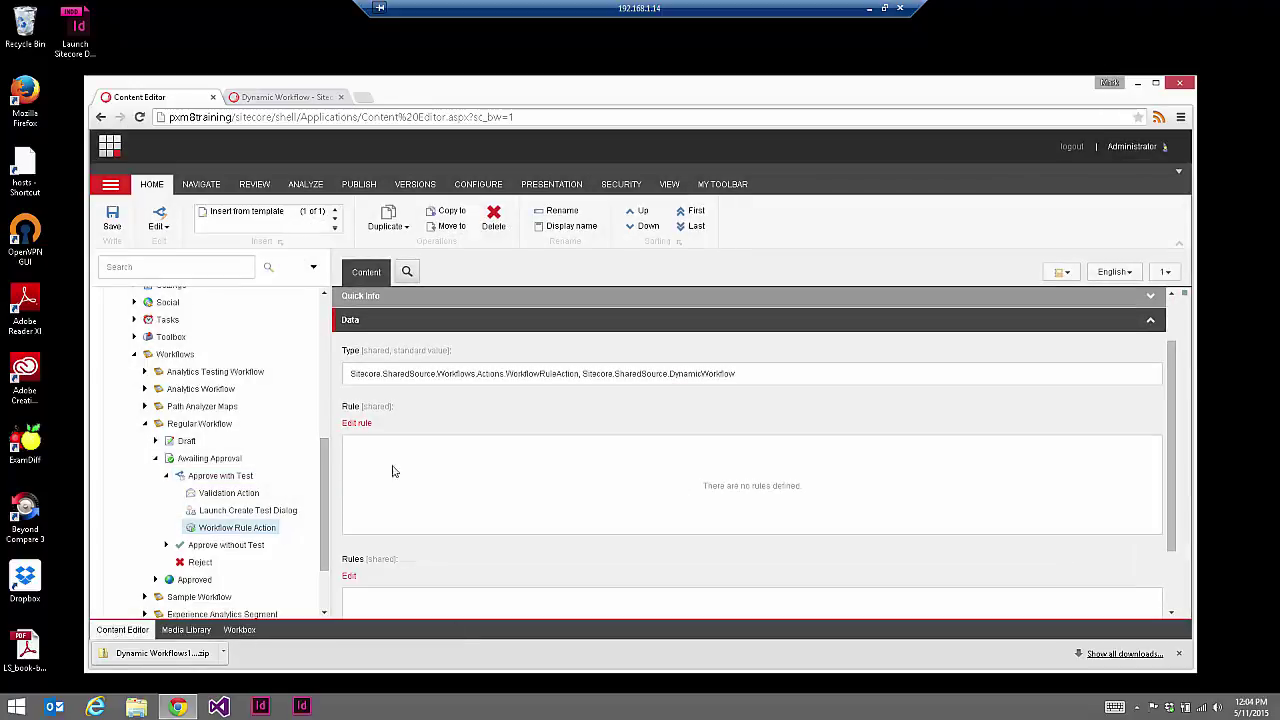
pyautogui.click(357, 423)
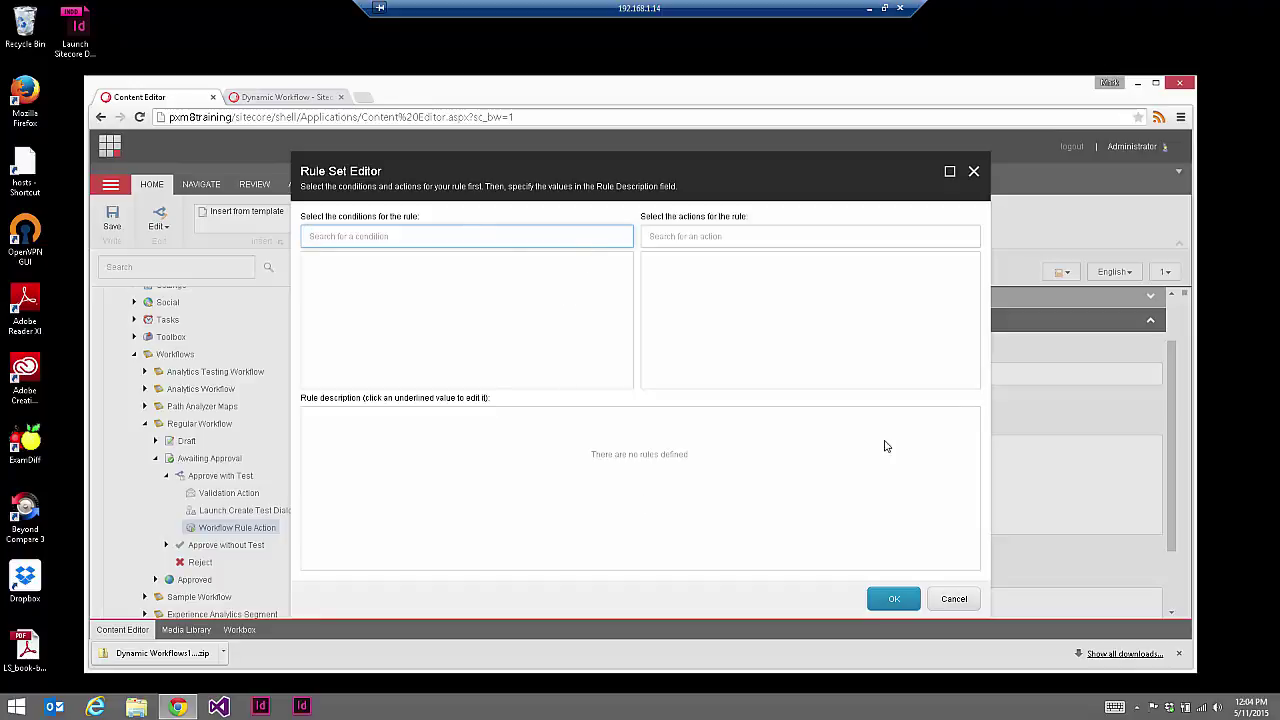
pyautogui.click(954, 599)
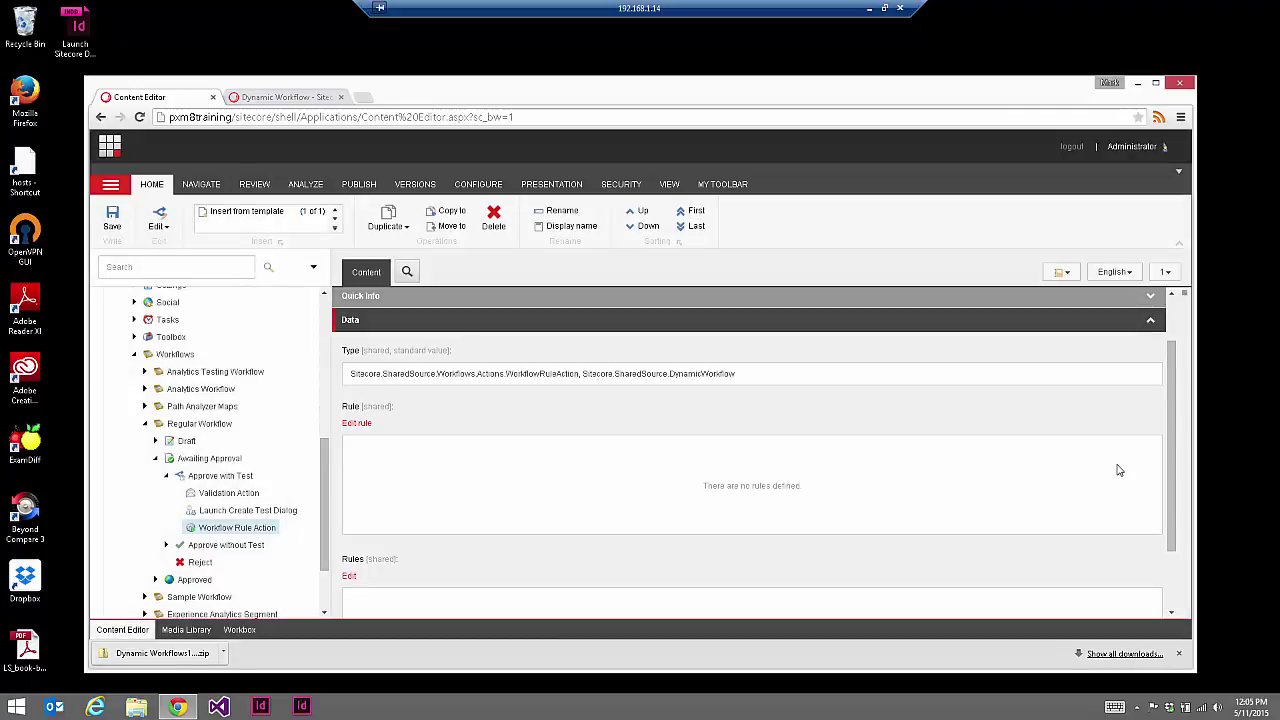
# Start a package installation from the Control Panel and choose the package Dynamic Workflow Updates and PXM Workflow Stub-0.2.zip
pyautogui.click(109, 146)
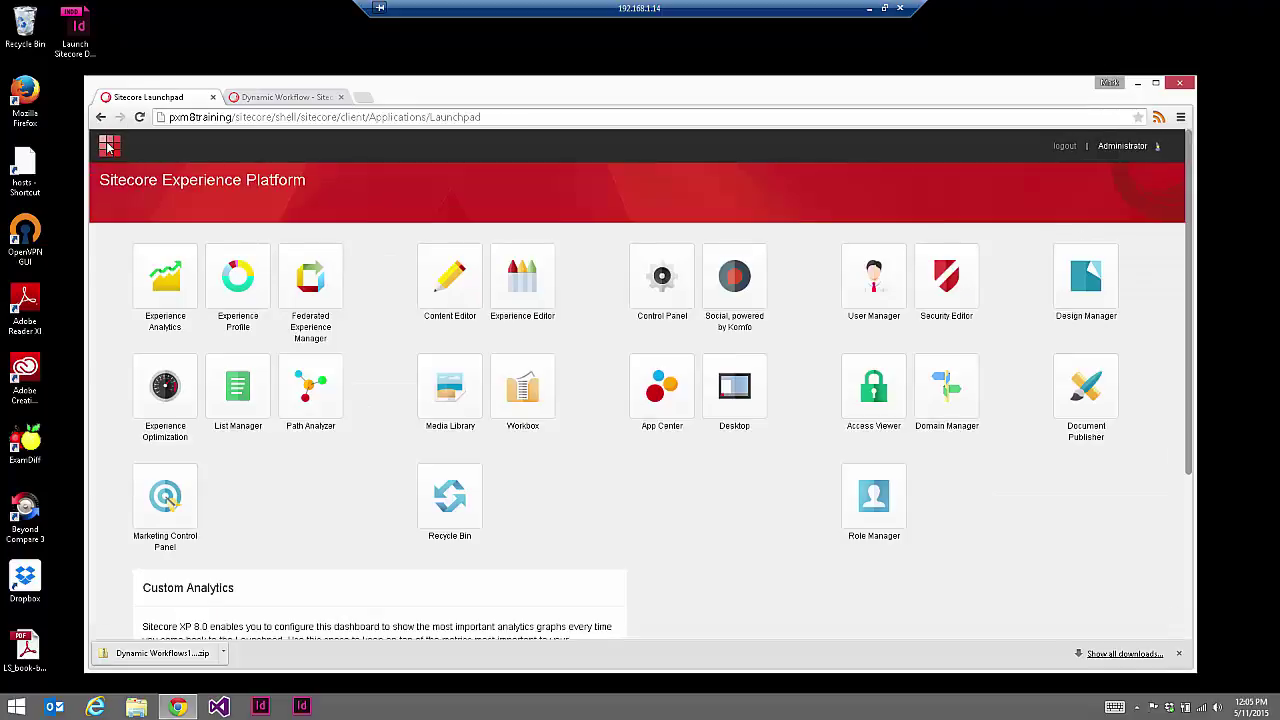
pyautogui.click(665, 283)
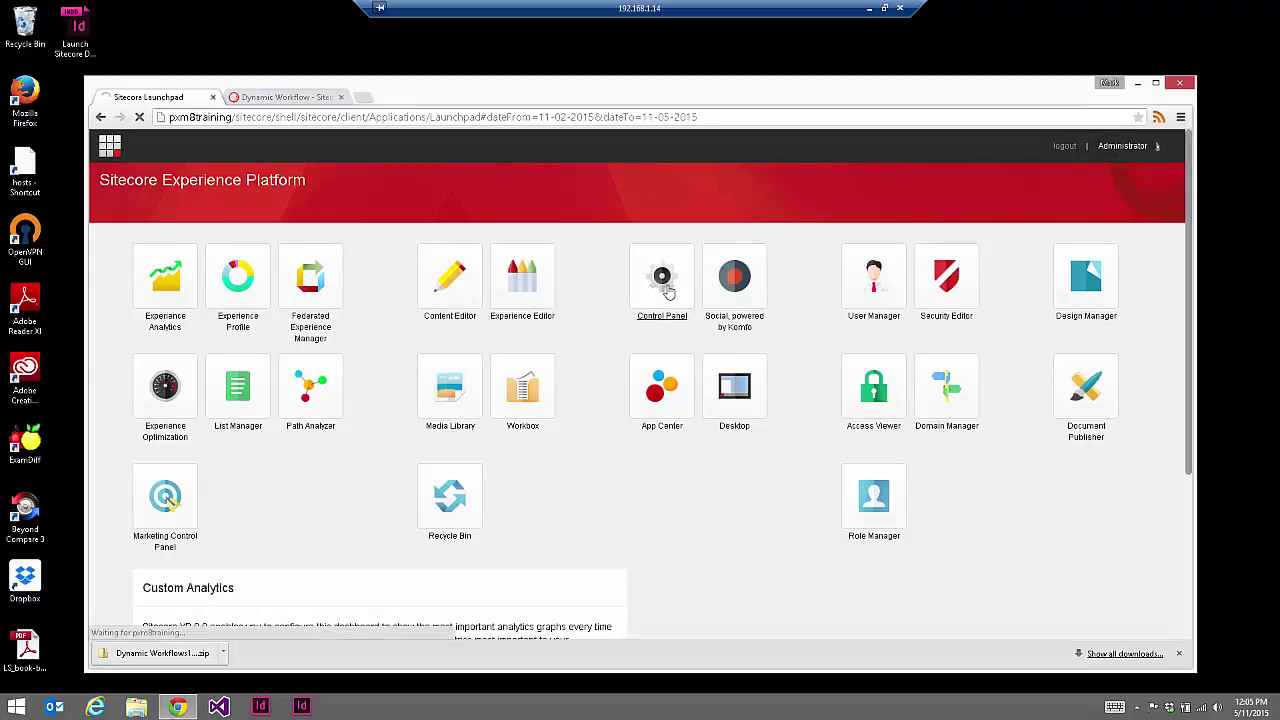
pyautogui.click(136, 562)
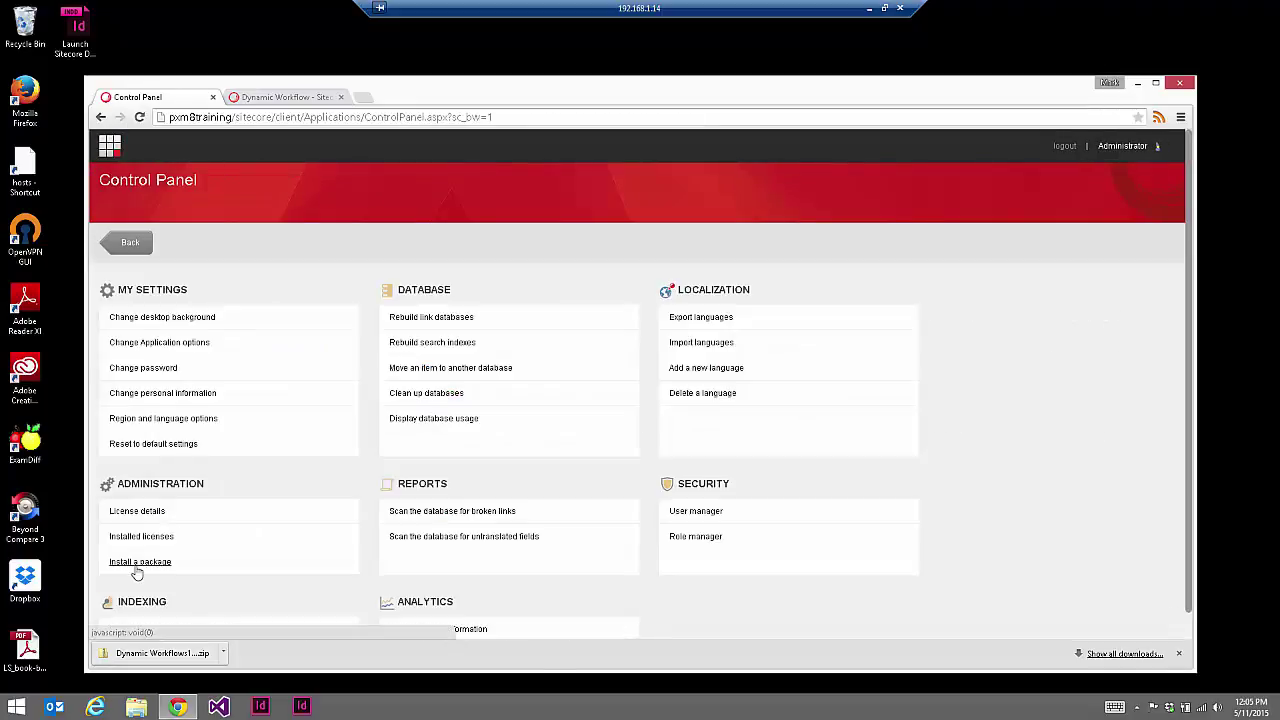
pyautogui.click(520, 301)
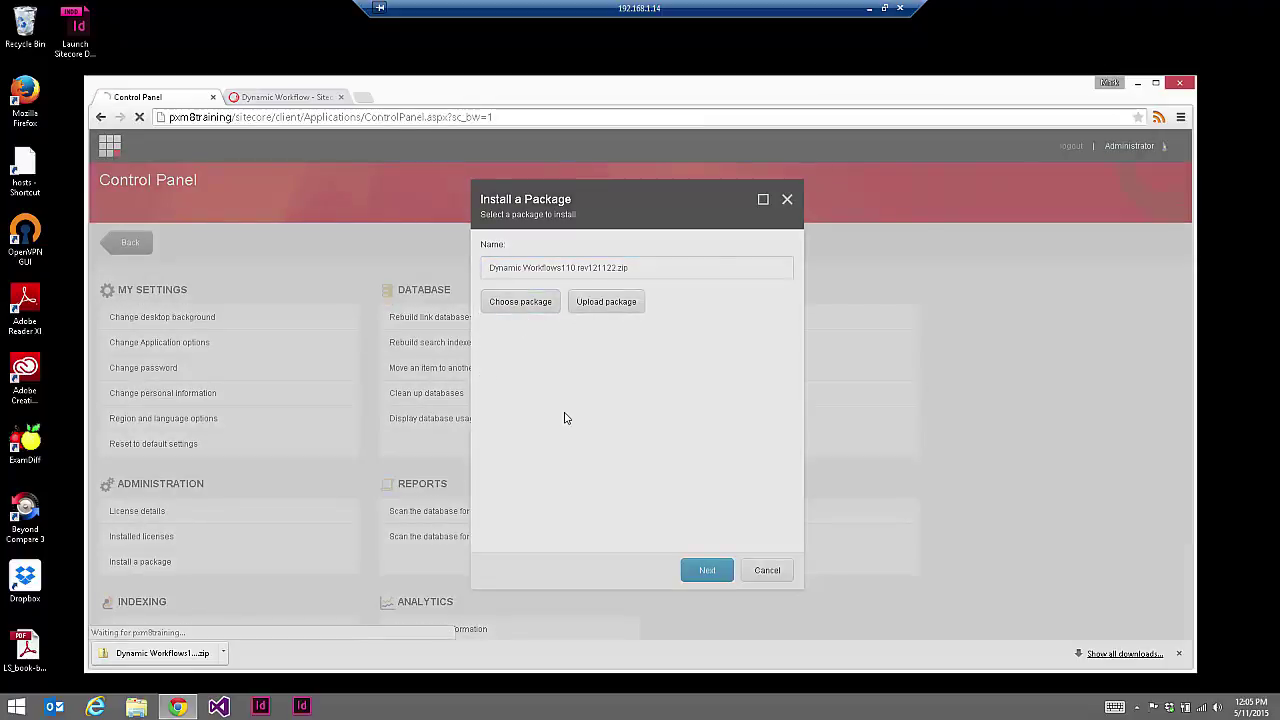
pyautogui.click(423, 273)
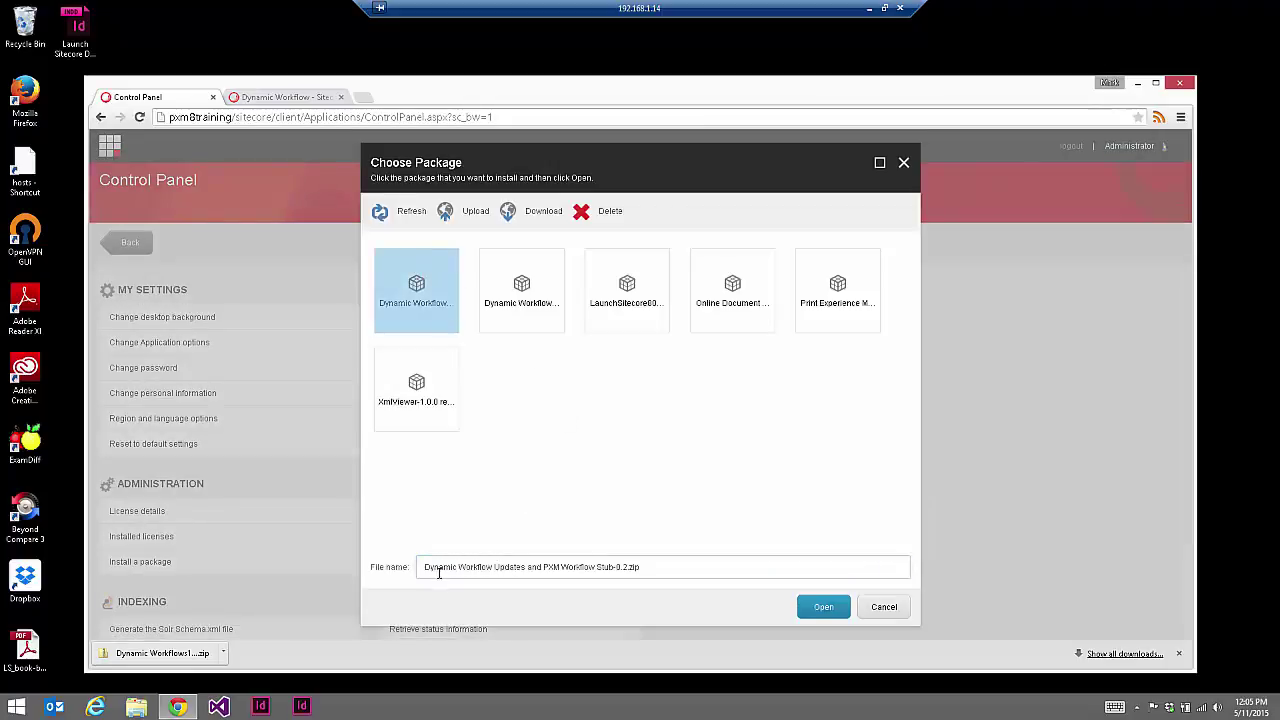
pyautogui.moveTo(544, 567); pyautogui.dragTo(663, 566)
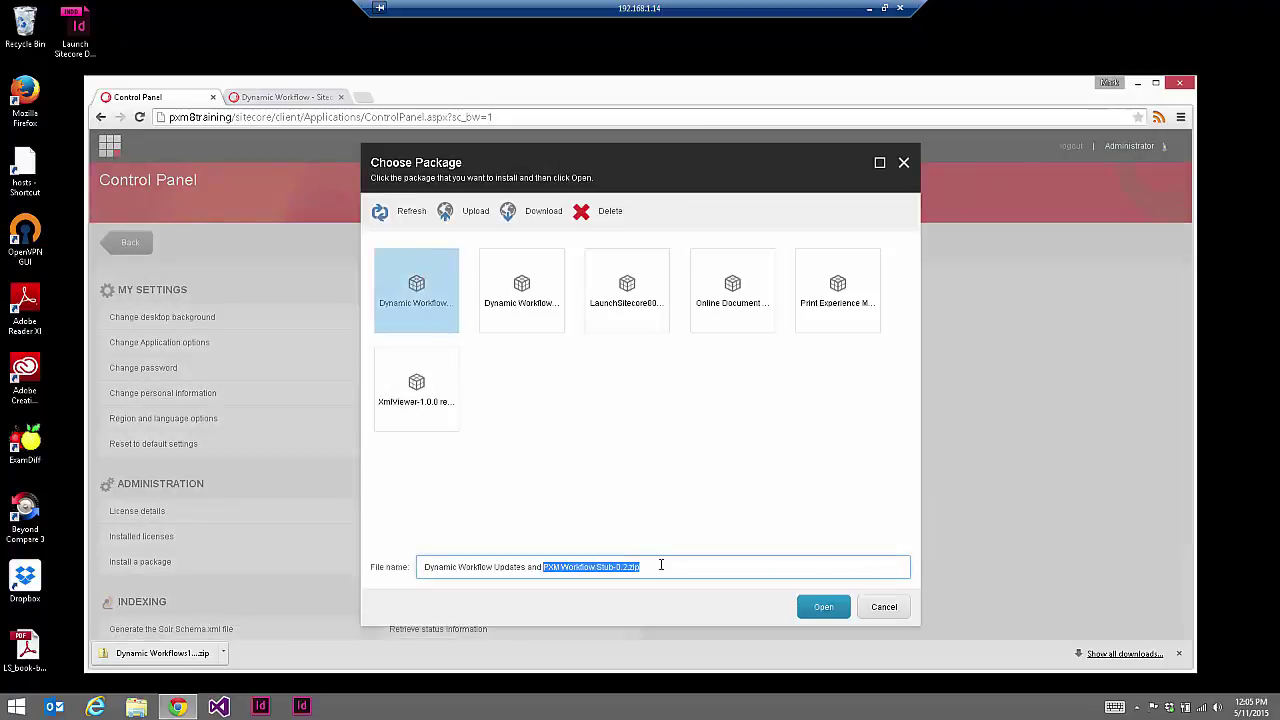
pyautogui.click(652, 566)
pyautogui.hotkey('ctrl', 'a')
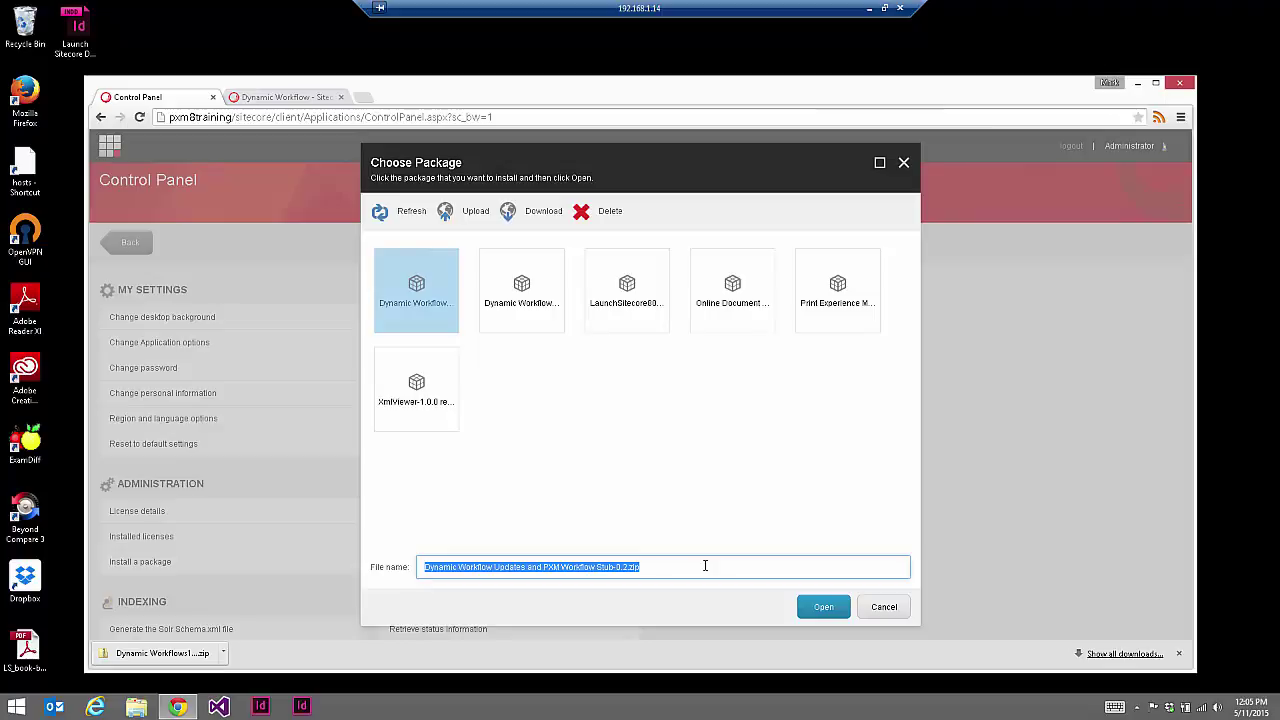
pyautogui.click(822, 607)
# Install the chosen package with Overwrite applied to all existing items, and close the installation wizard
pyautogui.click(706, 570)
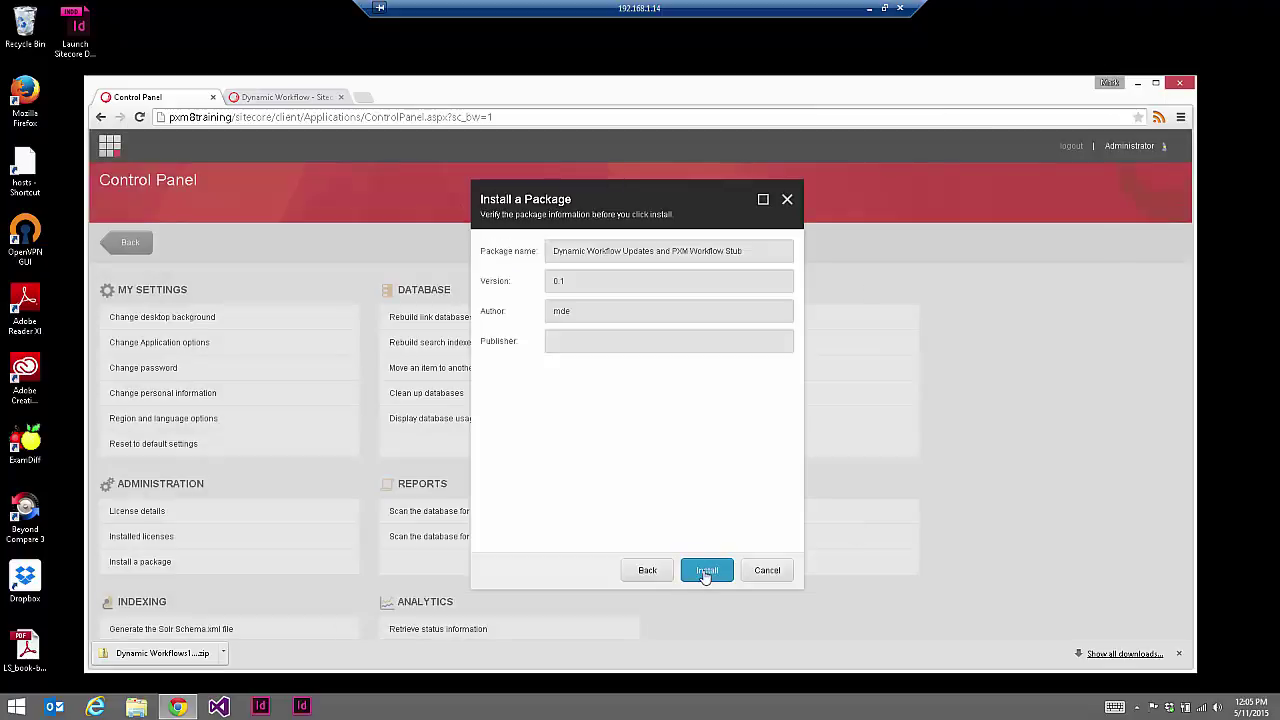
pyautogui.click(706, 572)
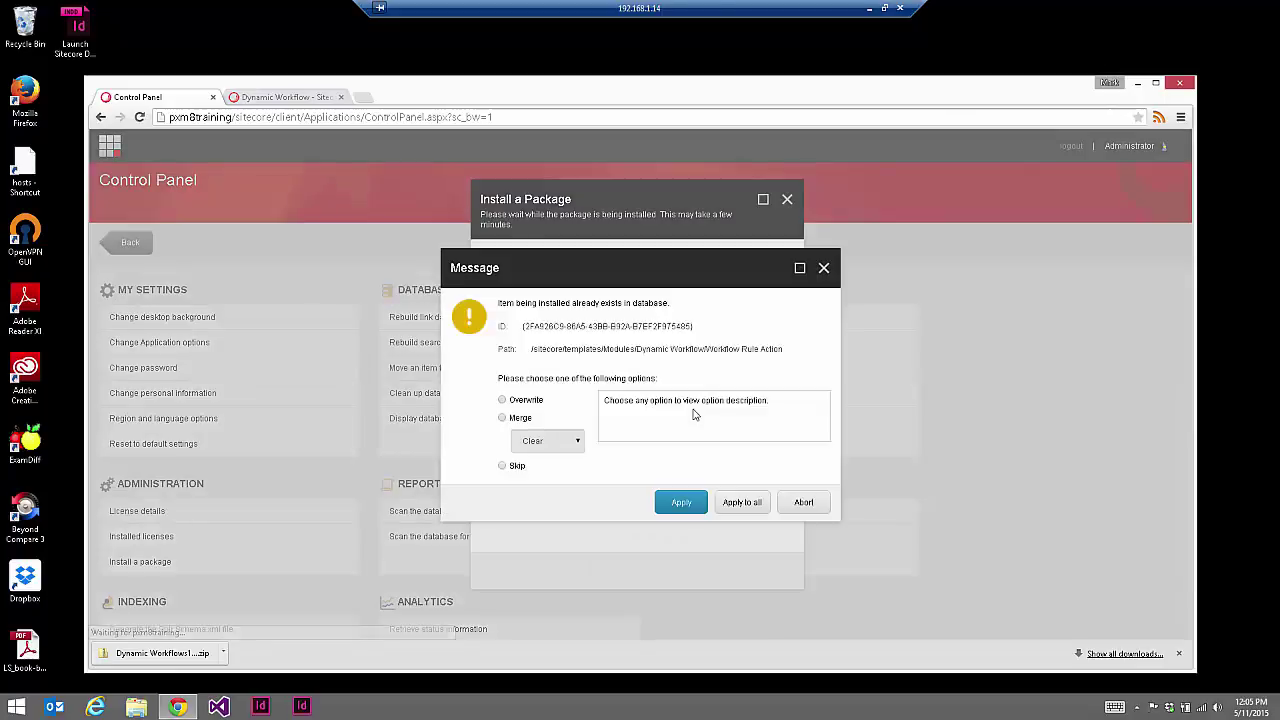
pyautogui.click(577, 402)
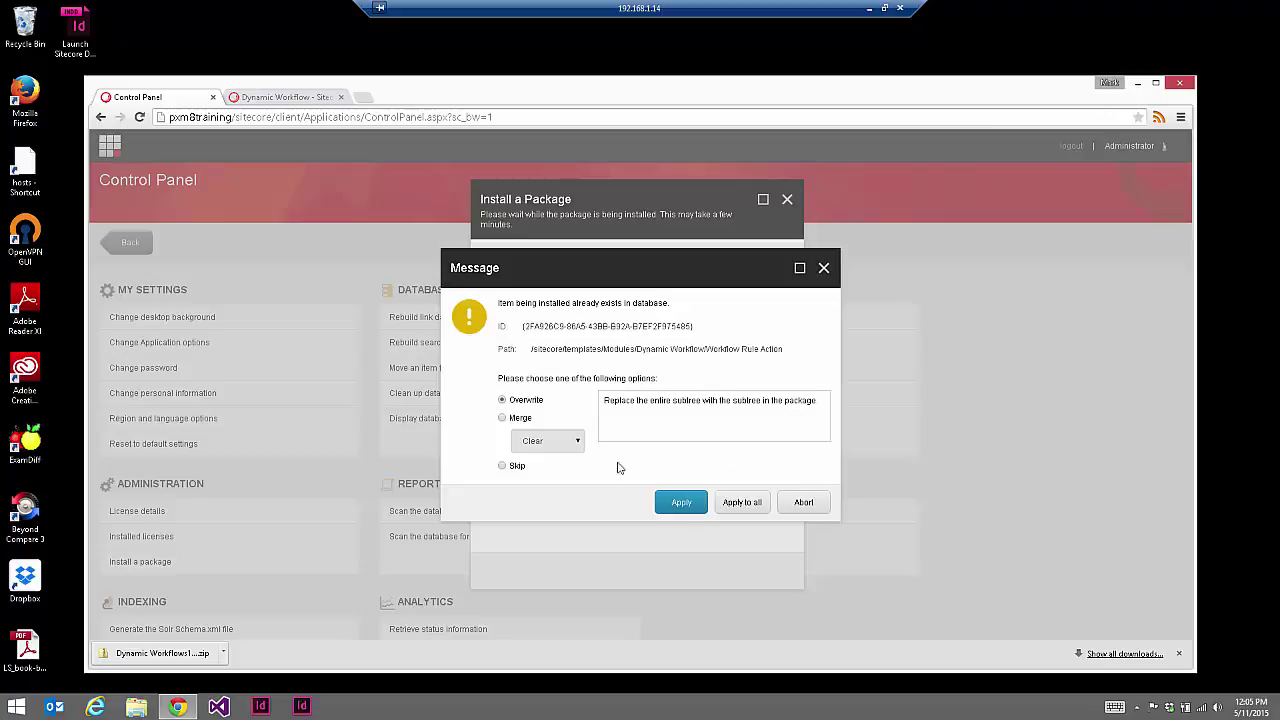
pyautogui.click(737, 503)
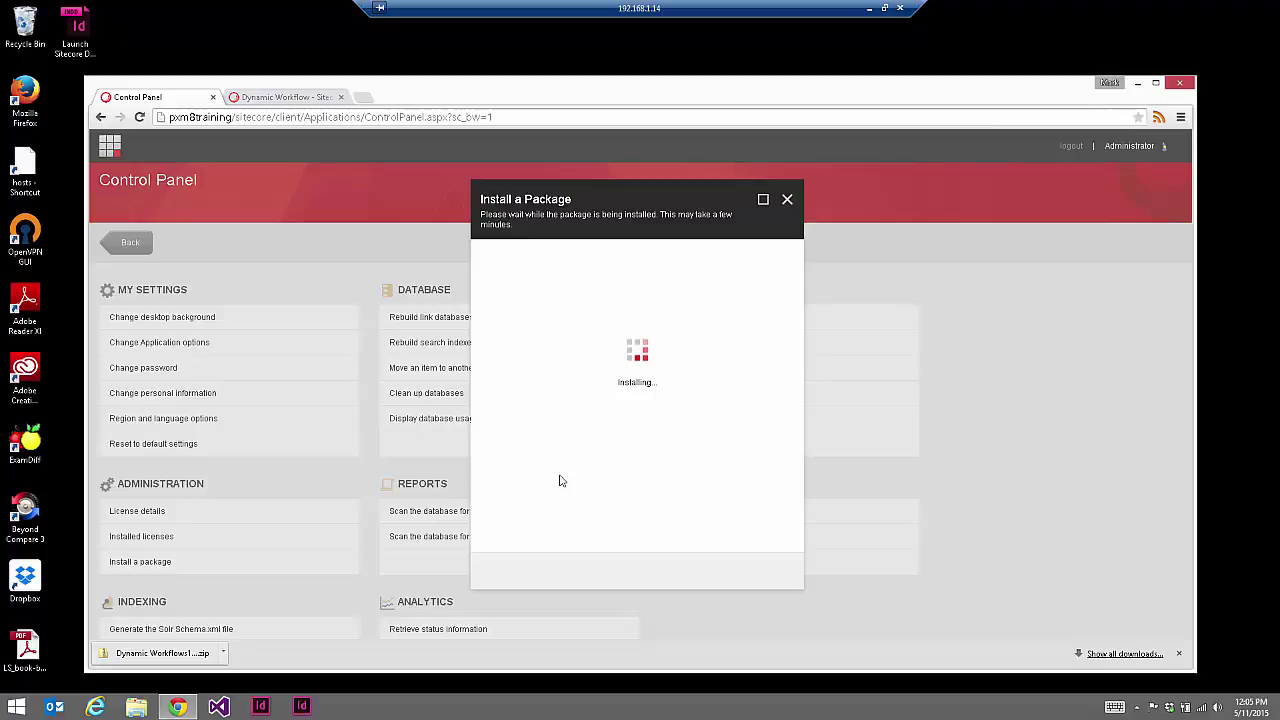
pyautogui.click(768, 570)
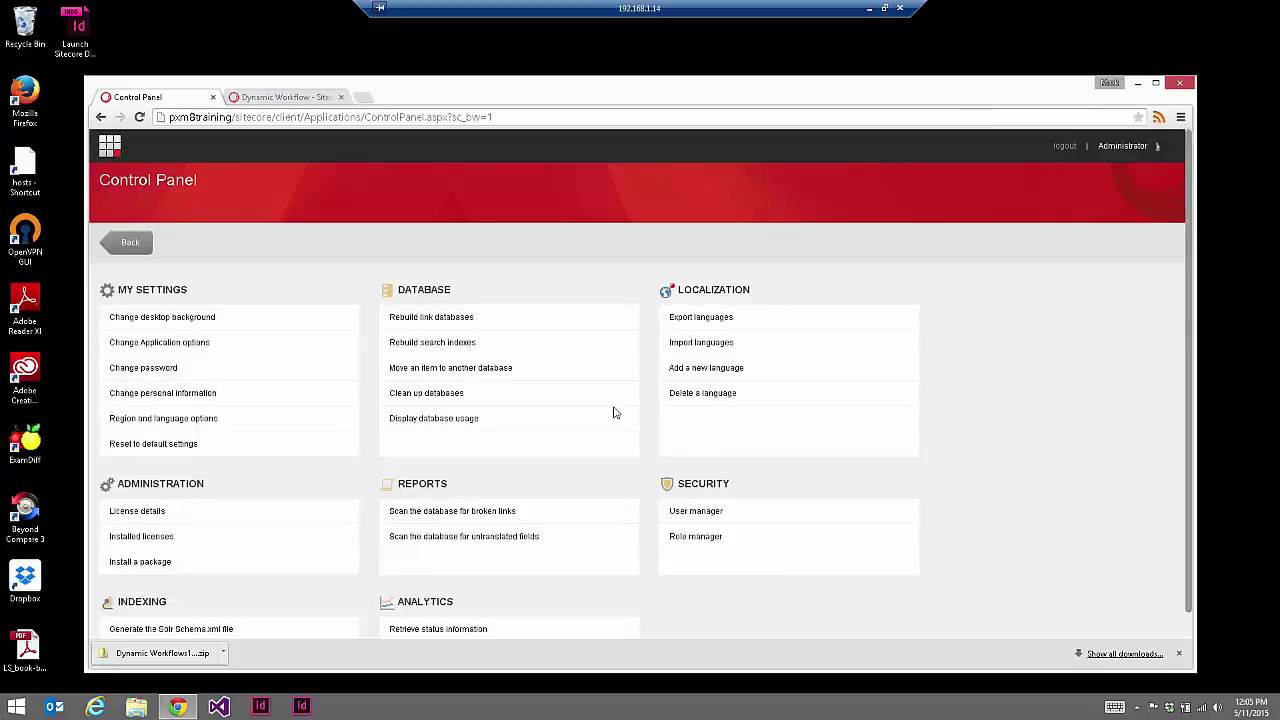
# Return to the Content Editor and expand System > Workflows in the content tree
pyautogui.click(110, 148)
pyautogui.click(458, 293)
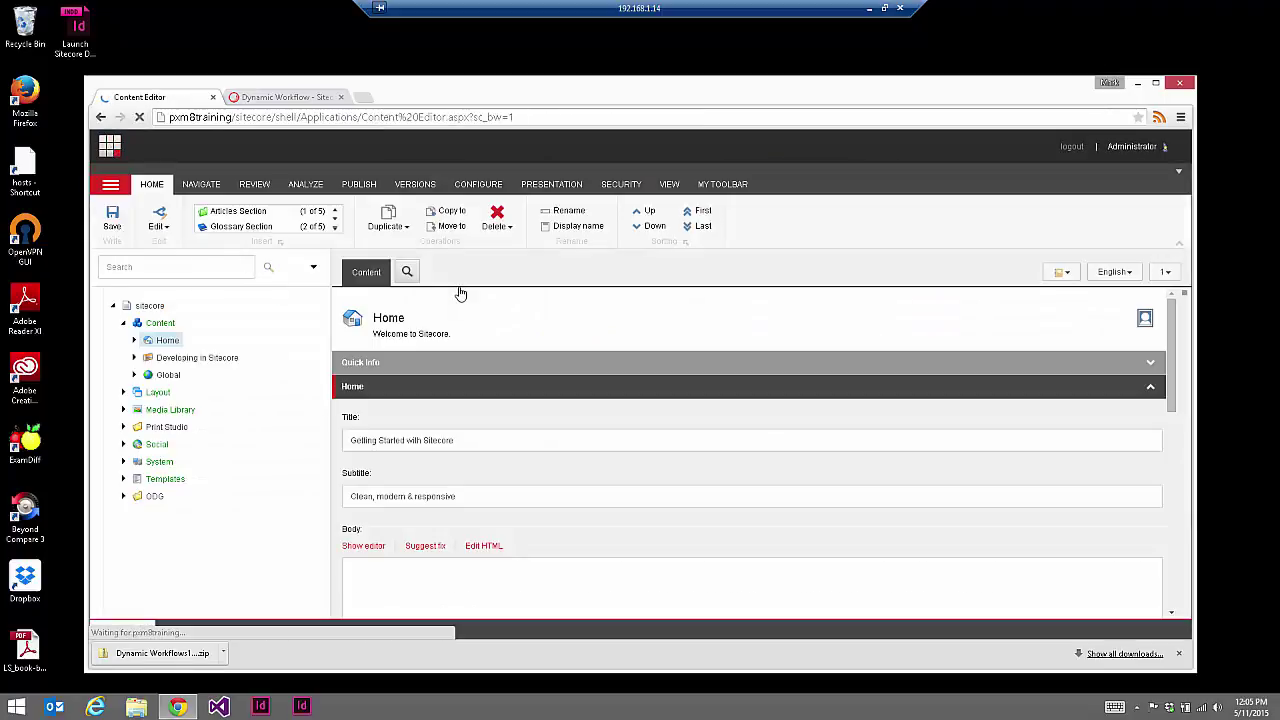
pyautogui.click(123, 479)
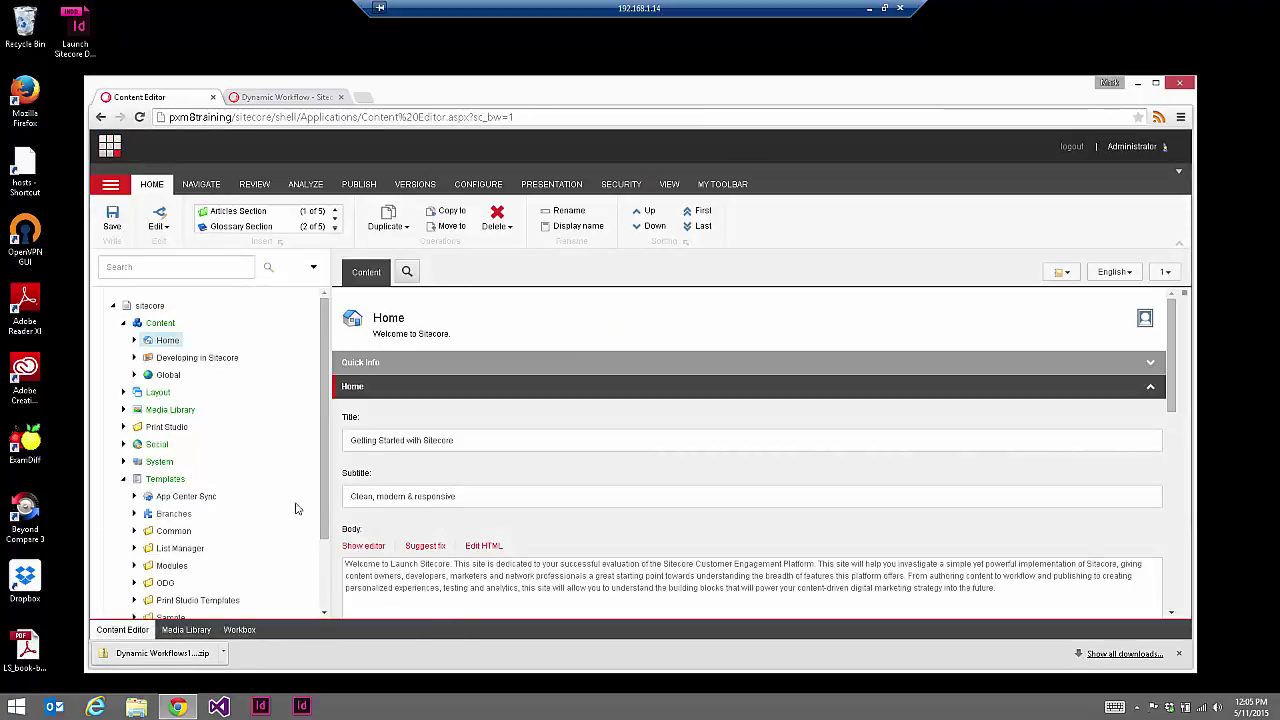
pyautogui.scroll(-1, 295, 509)
pyautogui.click(123, 393)
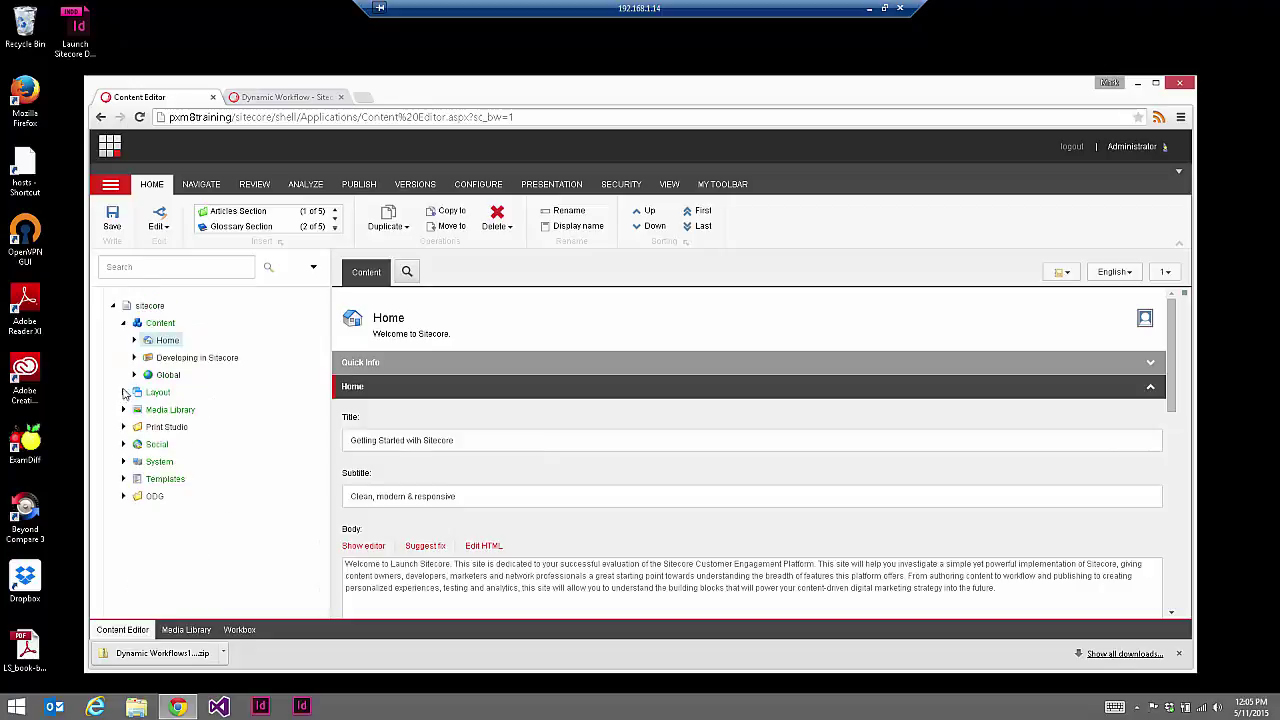
pyautogui.click(123, 461)
pyautogui.scroll(-2, 240, 502)
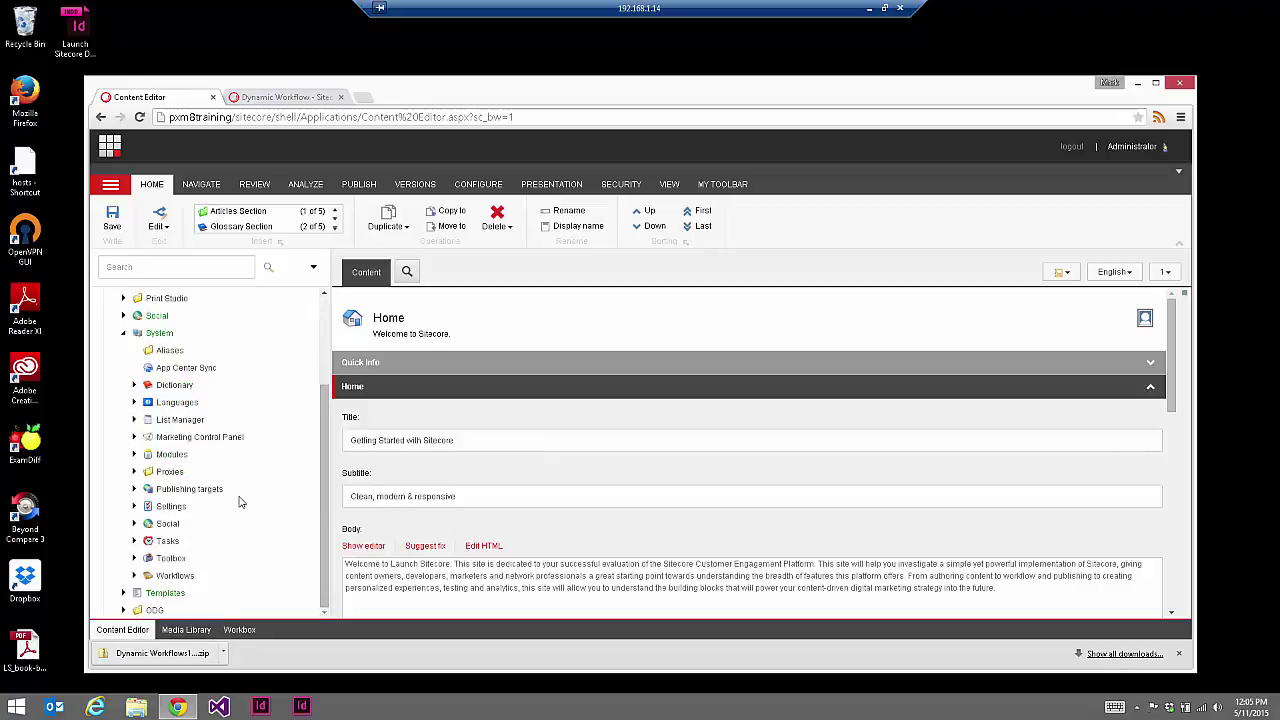
pyautogui.click(134, 575)
pyautogui.scroll(-2, 140, 560)
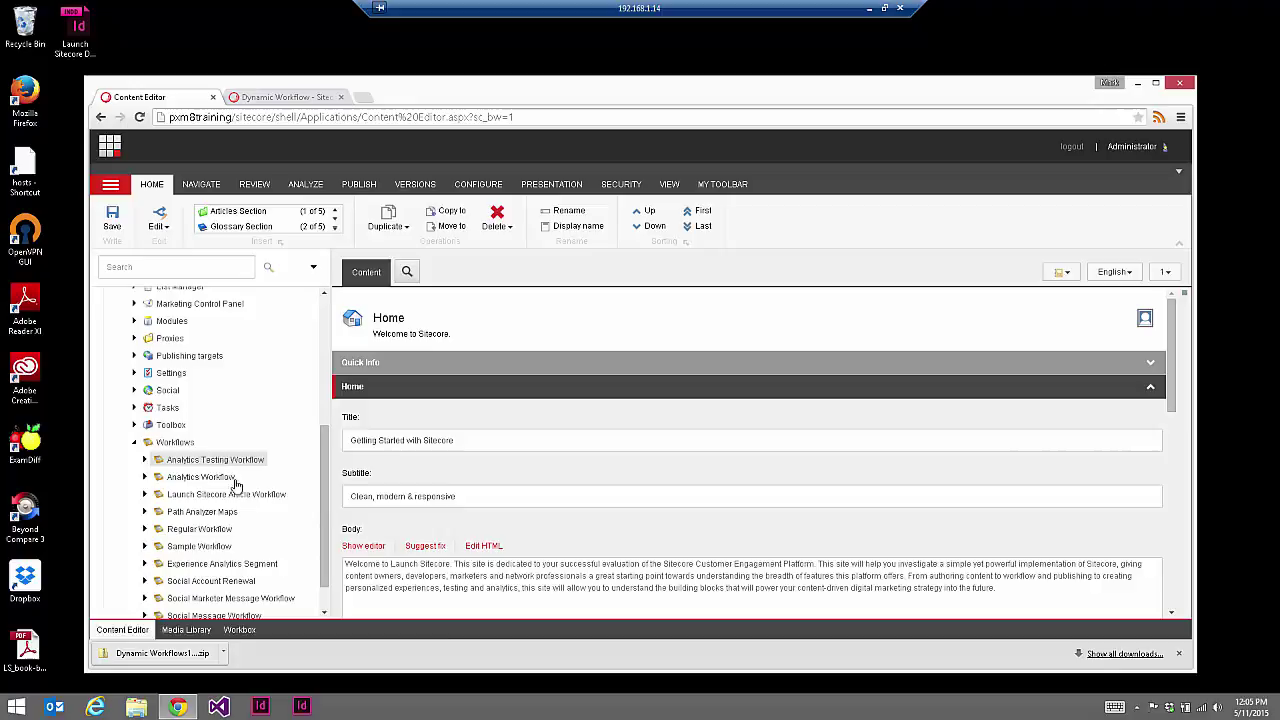
# Open the Workflow Rule Action item under Regular Workflow > Awaiting Approval > Approve with Test
pyautogui.click(144, 529)
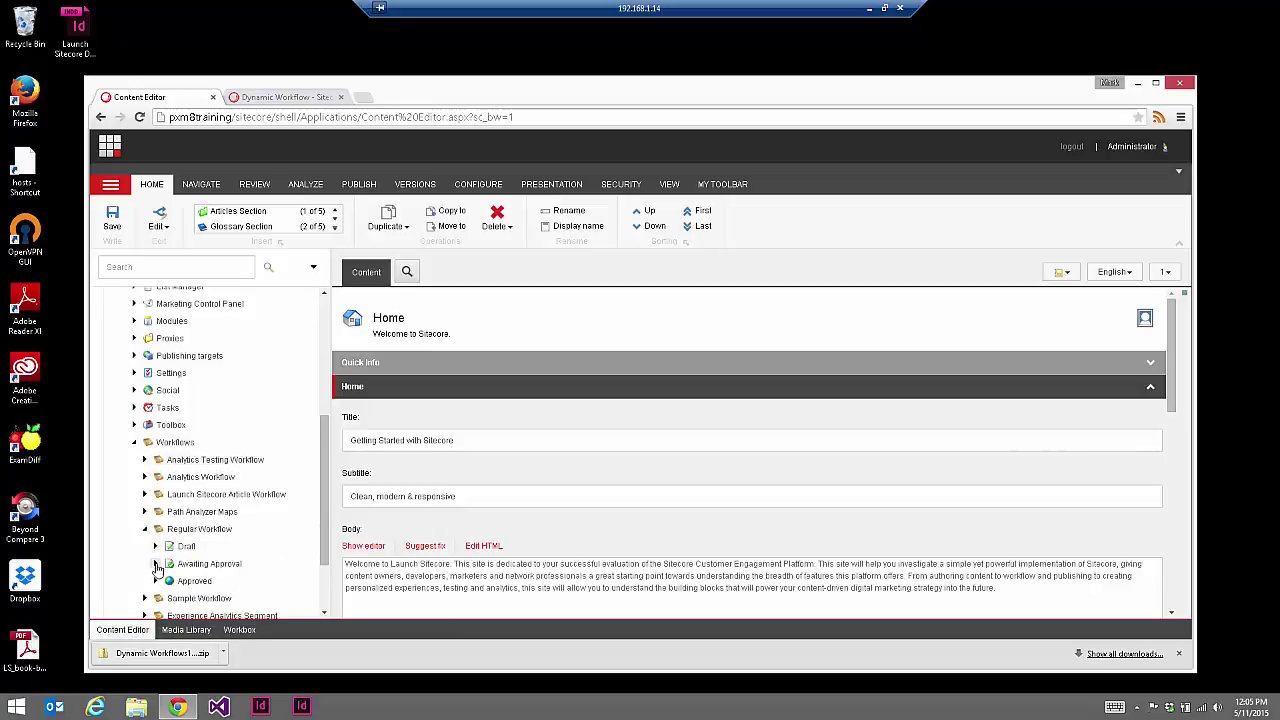
pyautogui.click(155, 564)
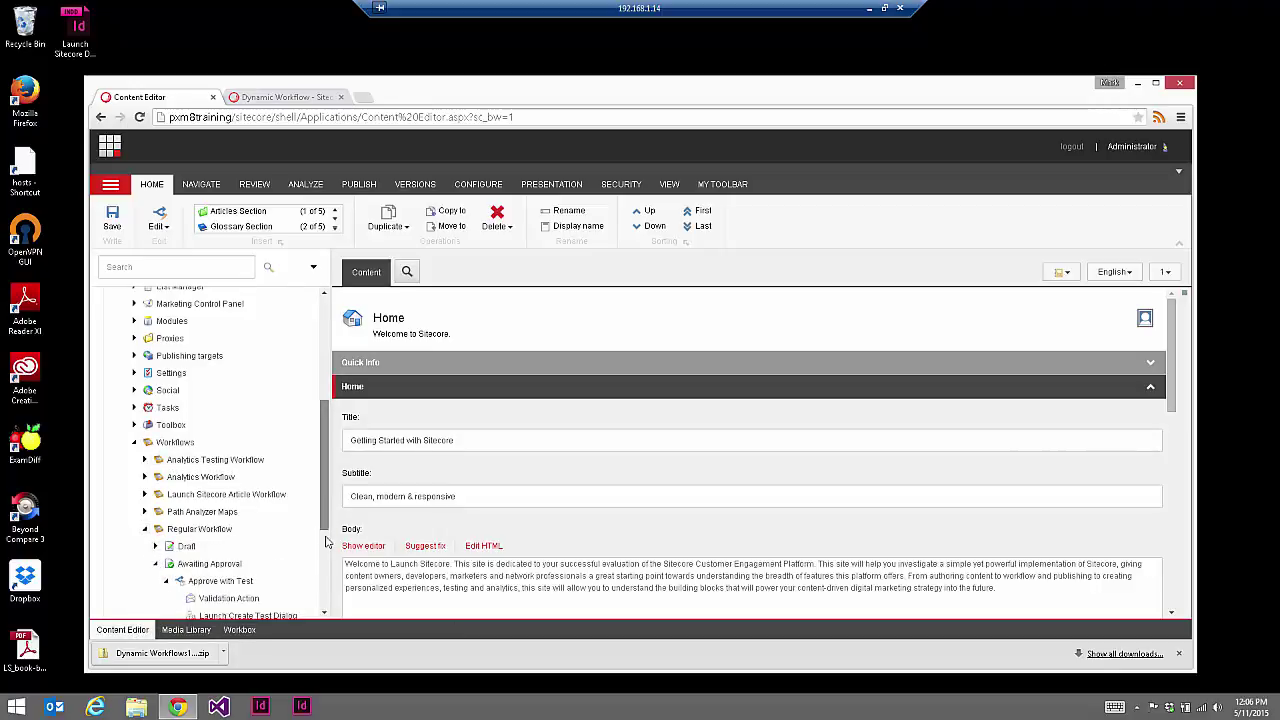
pyautogui.scroll(-3, 325, 541)
pyautogui.click(232, 518)
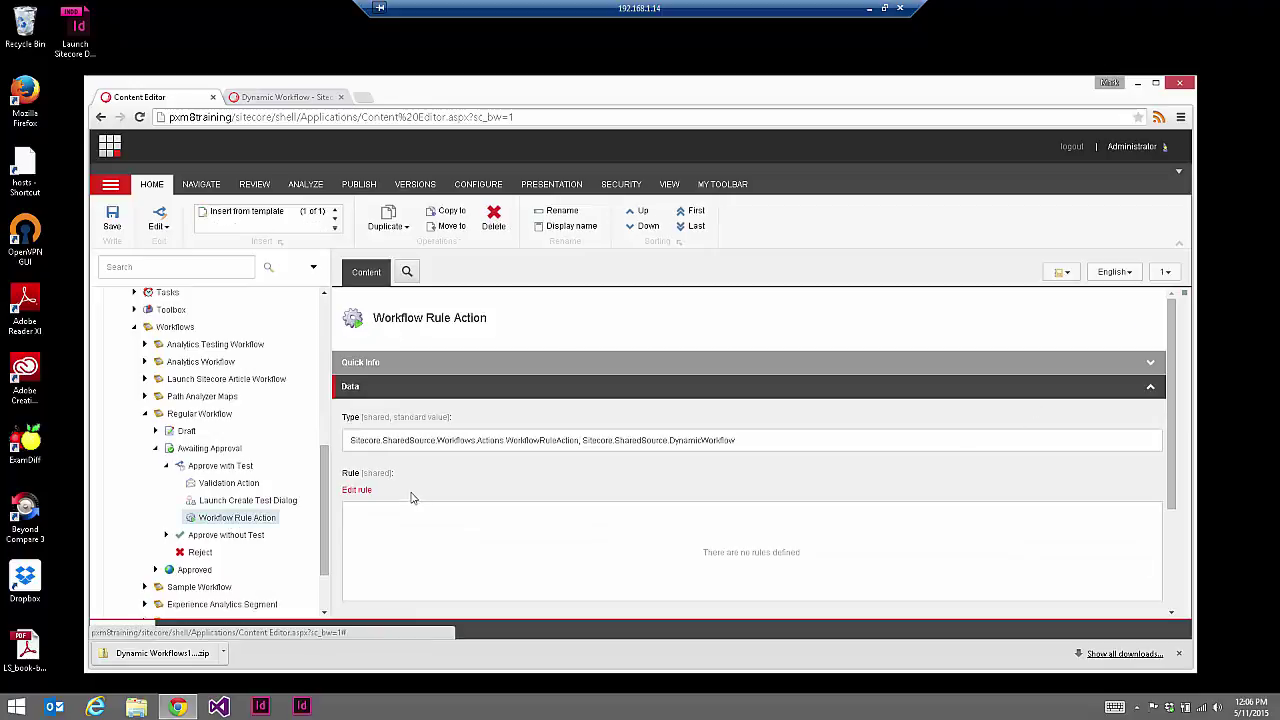
# Examine the Dynamic Workflow actions offered in the Rule Set Editor and leave it without defining a rule
pyautogui.click(356, 490)
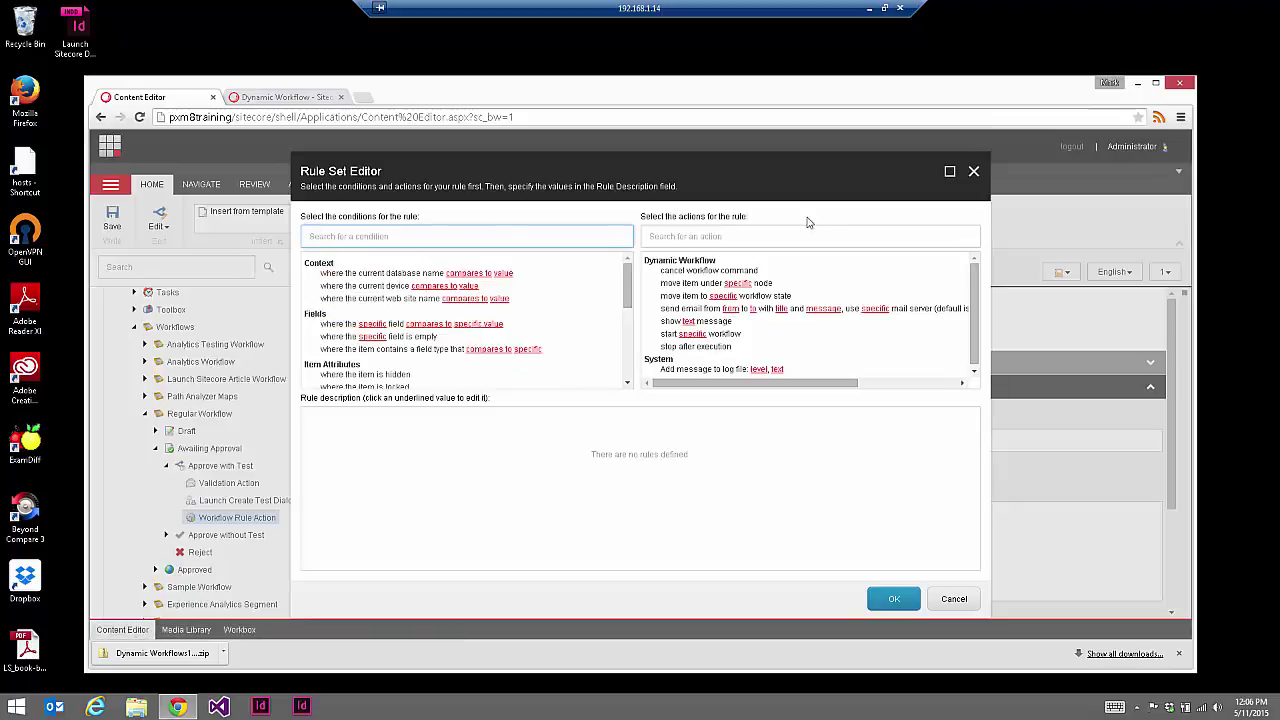
pyautogui.moveTo(975, 324); pyautogui.dragTo(975, 324)
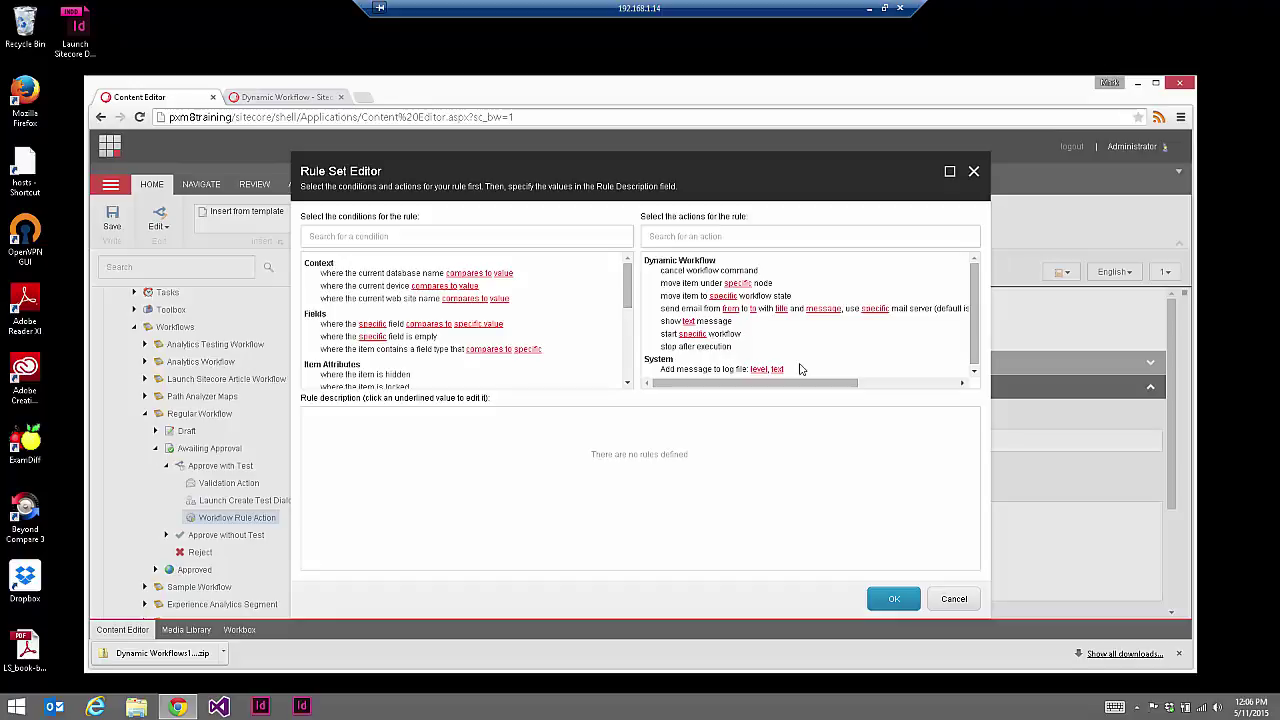
pyautogui.scroll(-1, 975, 310)
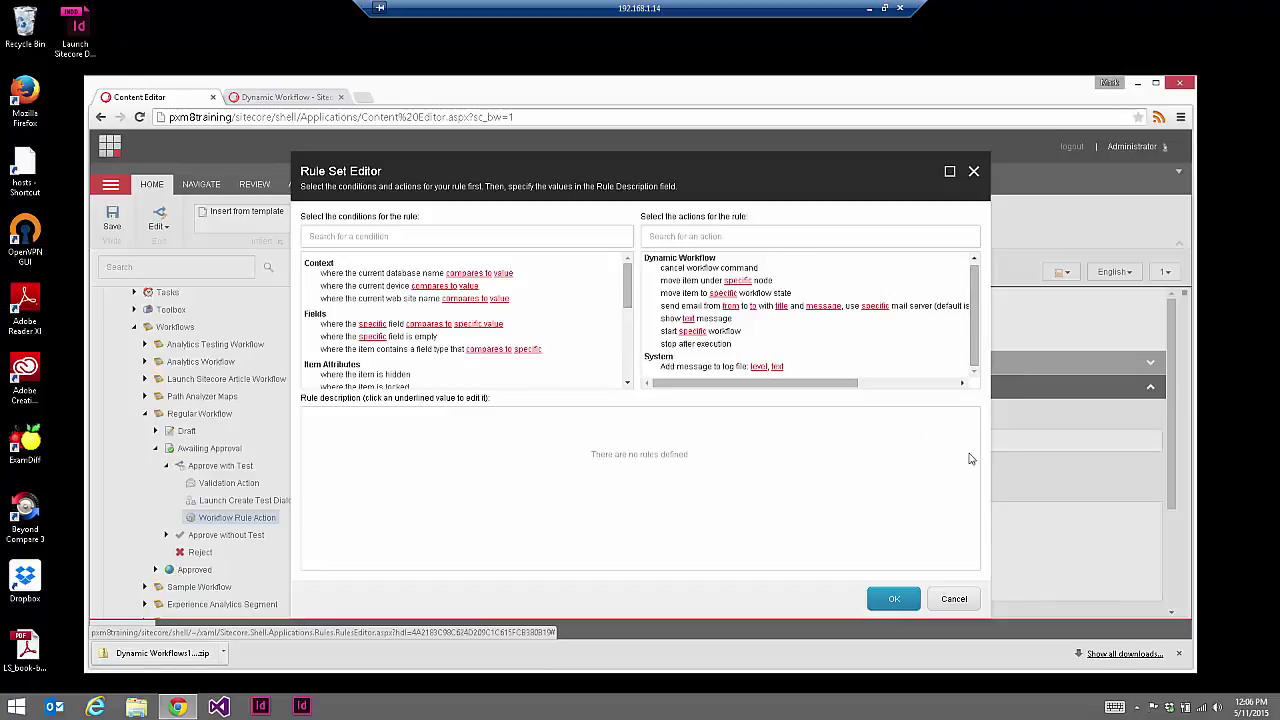
pyautogui.click(956, 599)
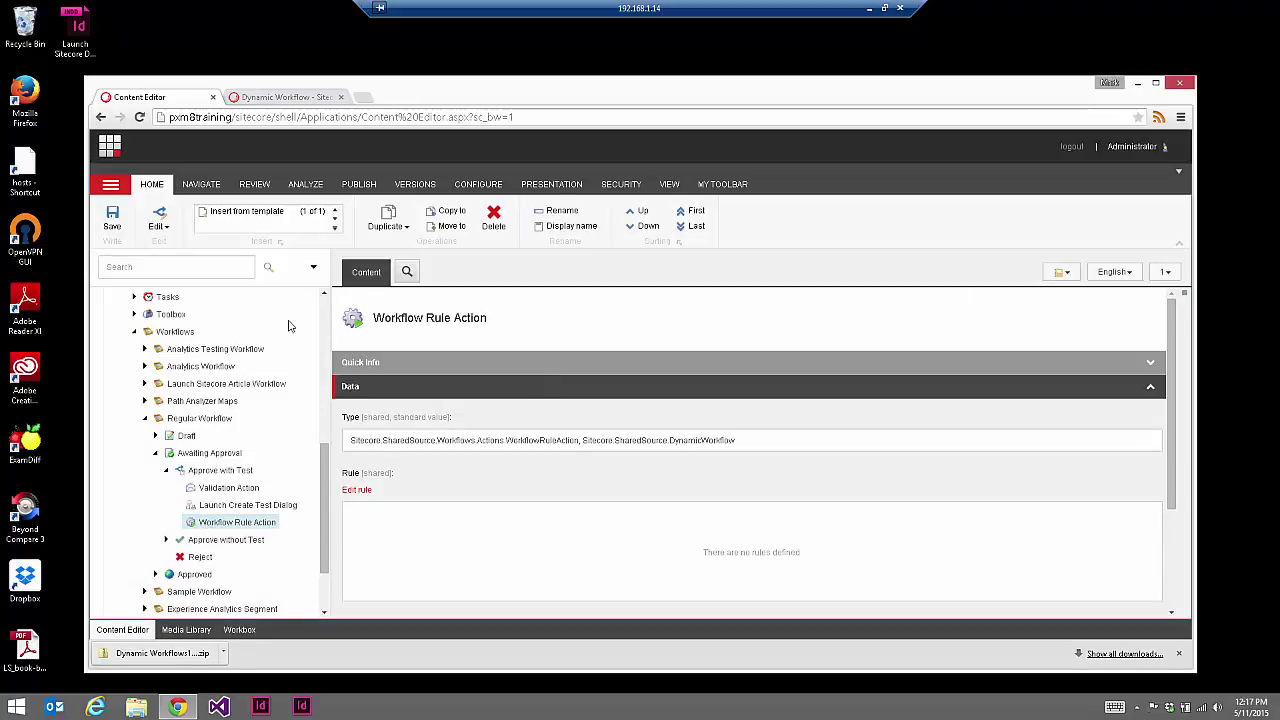
# Delete the Workflow Rule Action from Approve with Test and collapse Regular Workflow
pyautogui.click(493, 220)
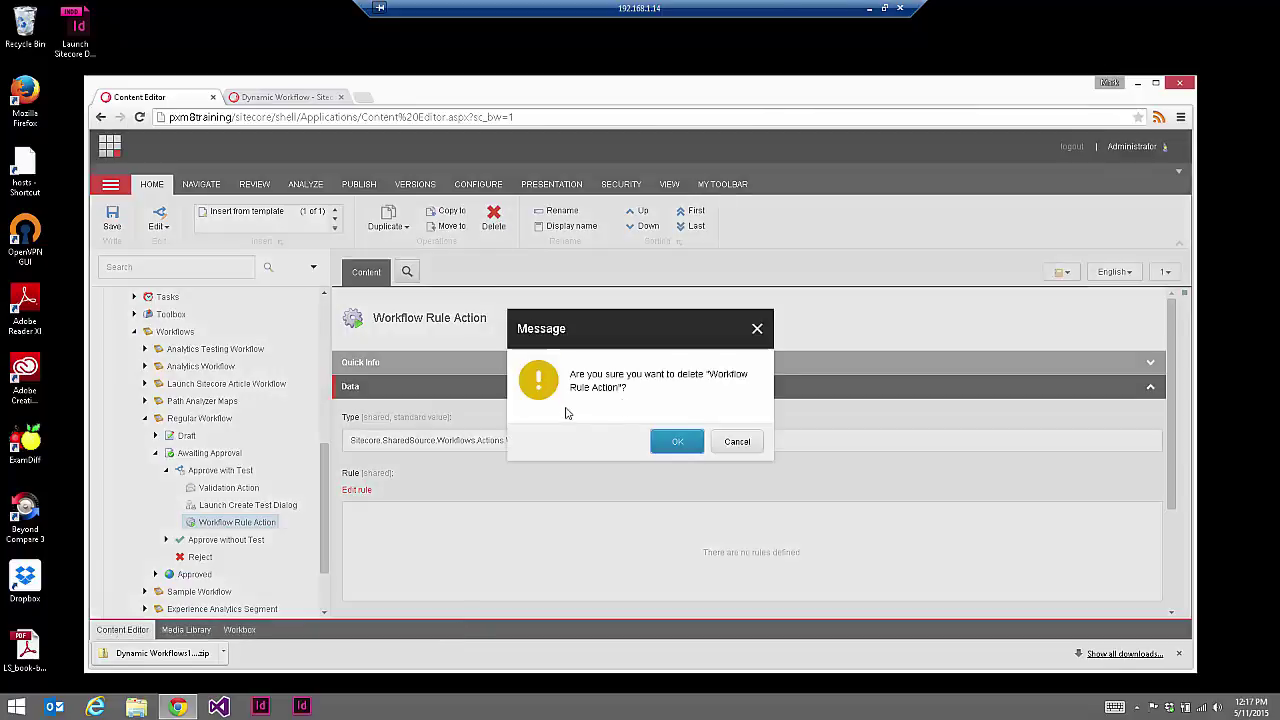
pyautogui.click(672, 442)
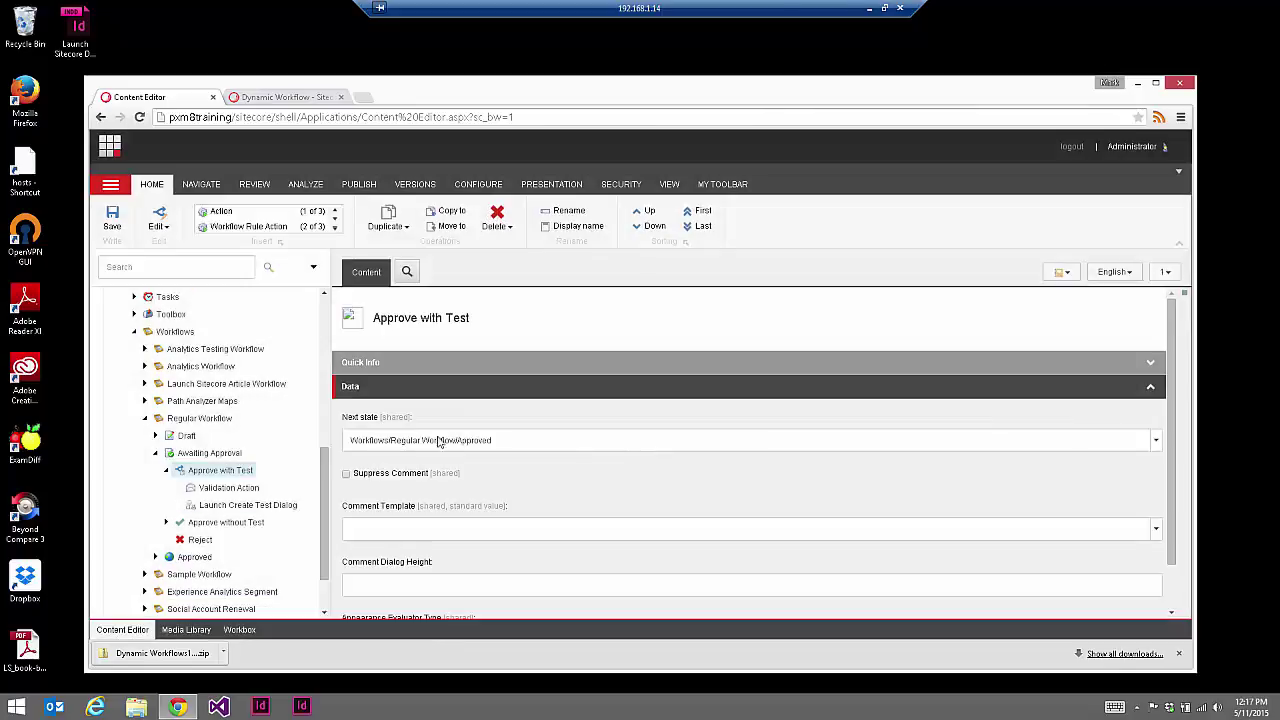
pyautogui.click(144, 418)
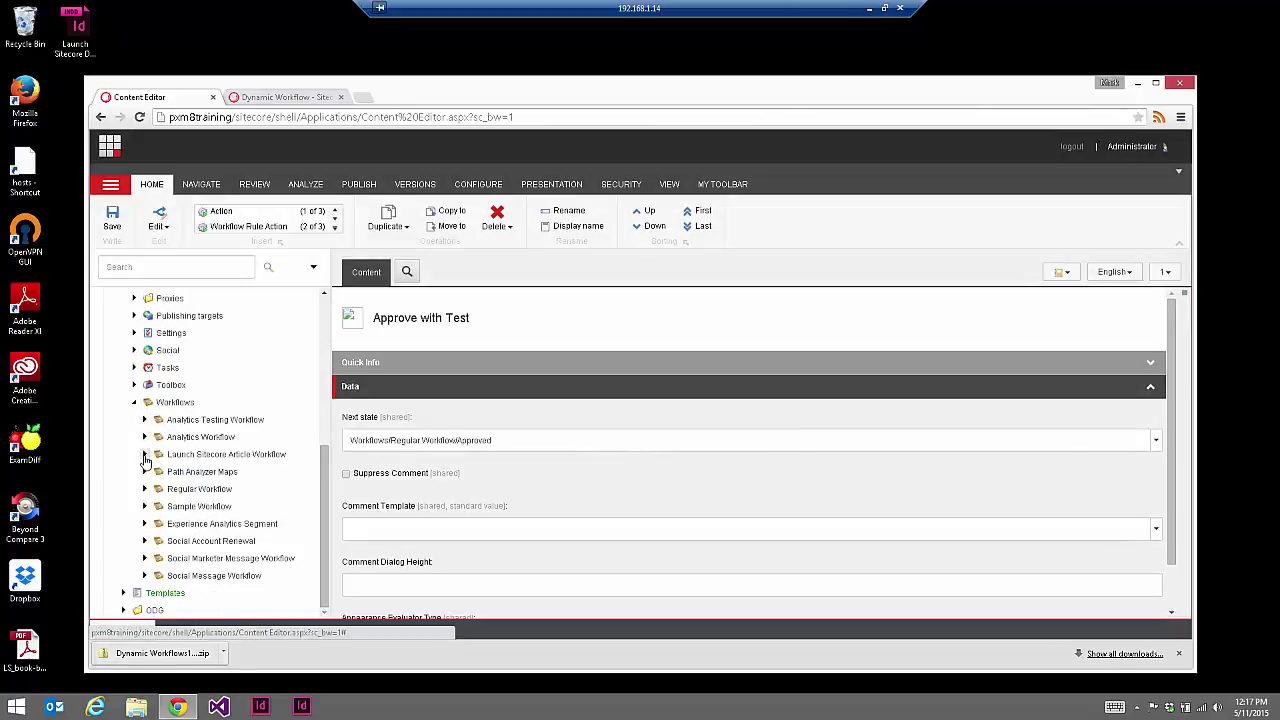
# Expand Launch Sitecore Article Workflow > Awaiting Approval, including its Create PDF and Create PXM Project commands
pyautogui.click(145, 455)
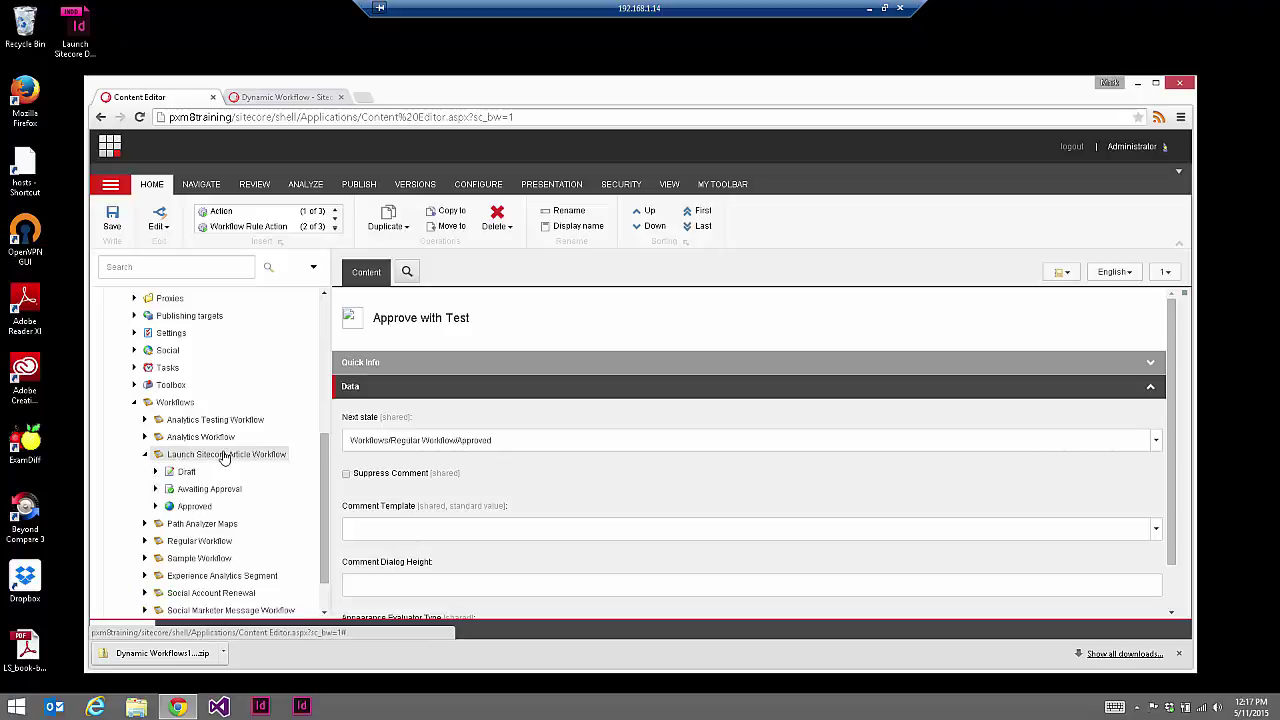
pyautogui.click(155, 489)
pyautogui.click(166, 506)
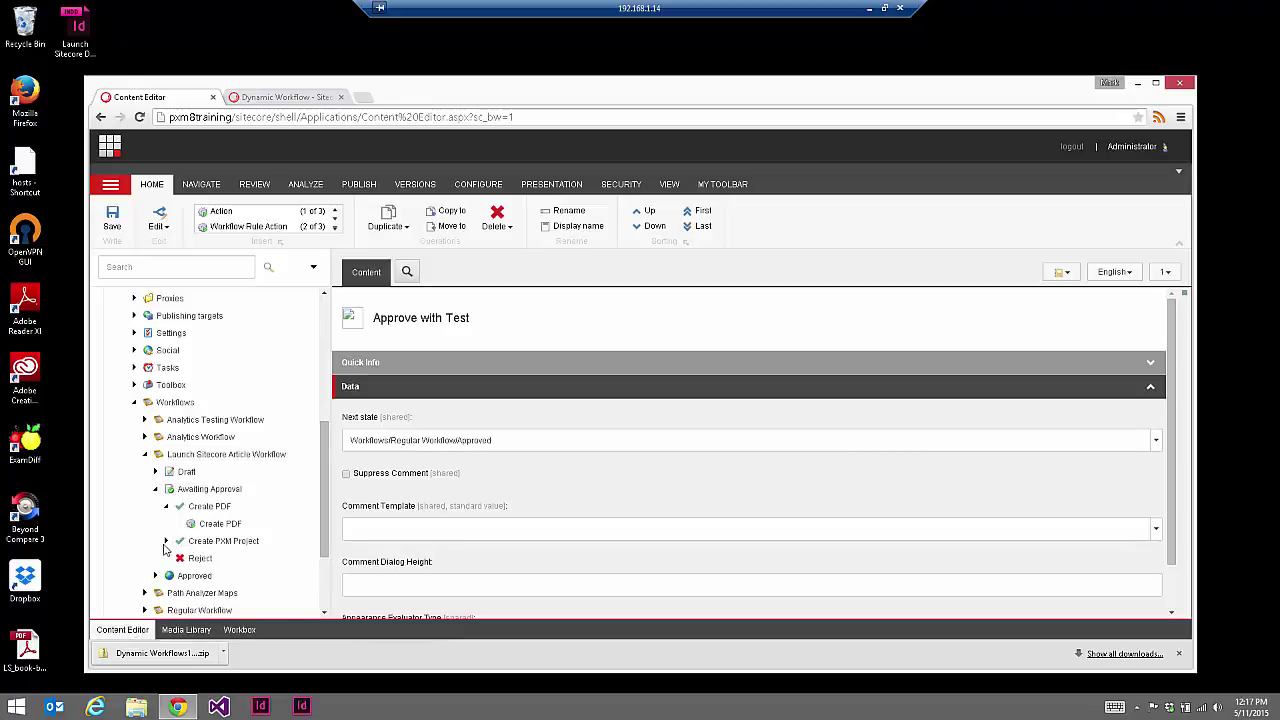
pyautogui.click(166, 542)
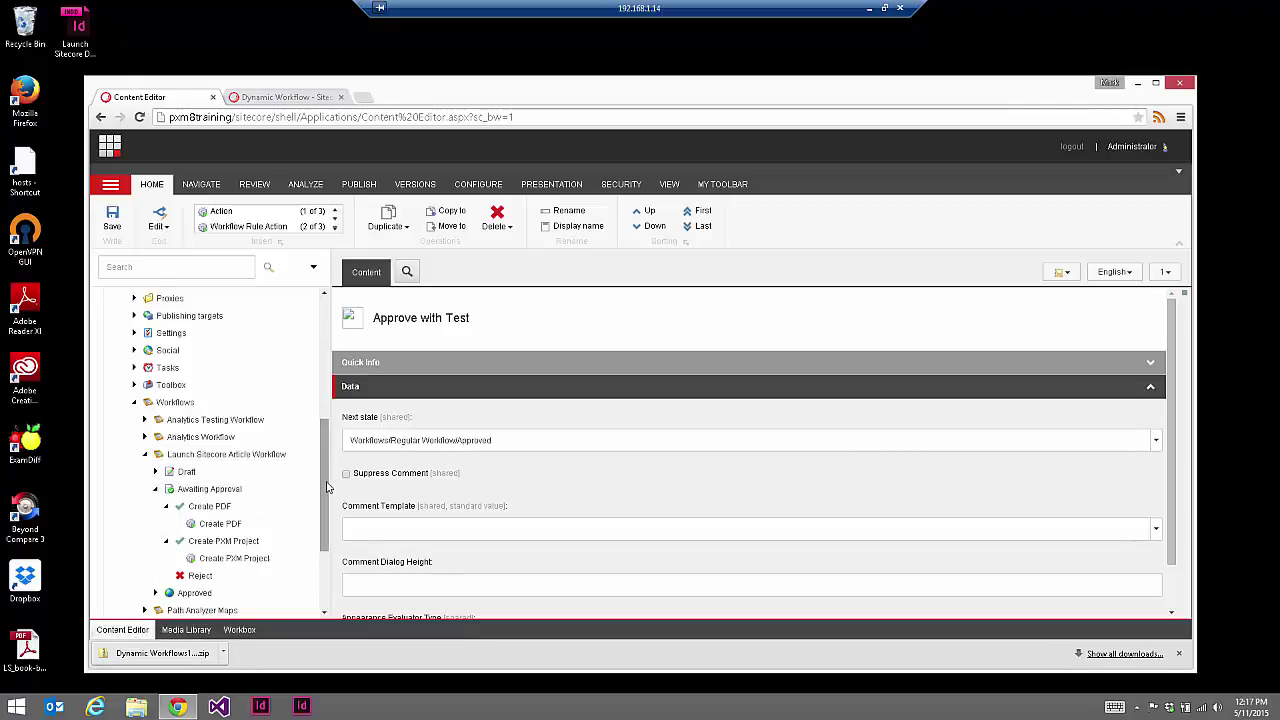
pyautogui.scroll(-3, 326, 487)
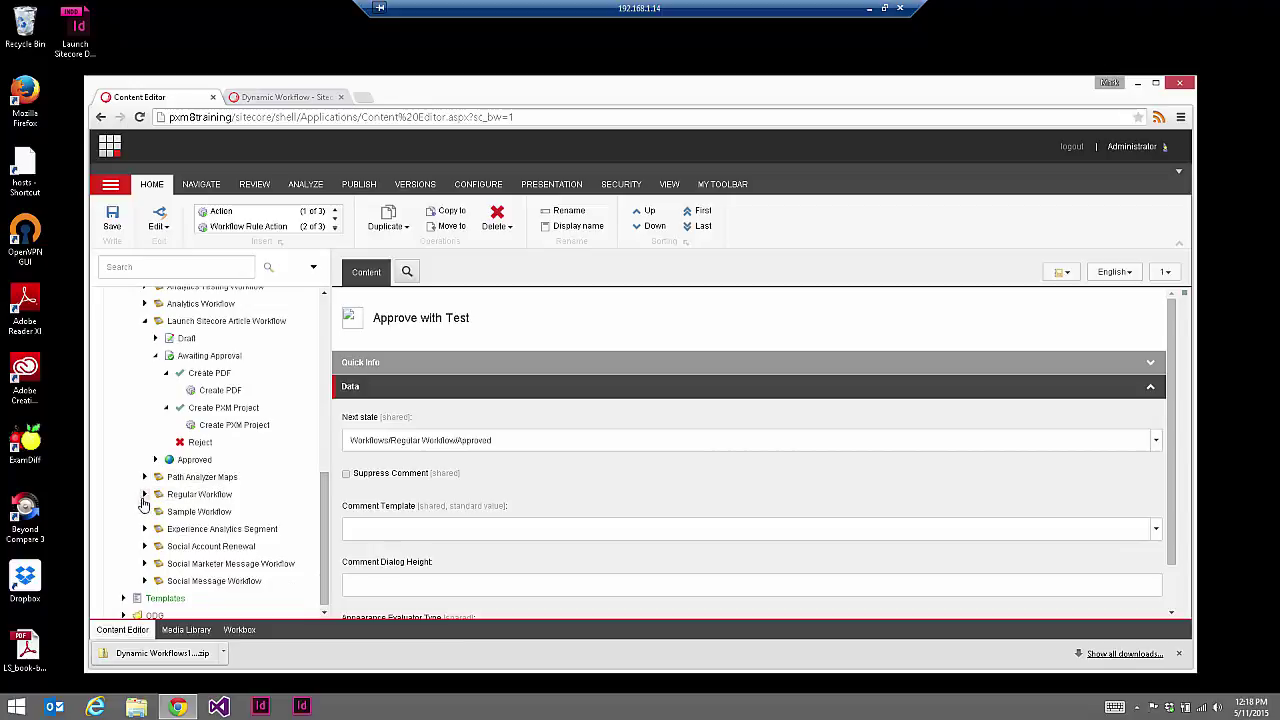
# Open the Create PDF and Create PXM Project rule actions and examine the rule defined for Create PXM Project
pyautogui.click(222, 390)
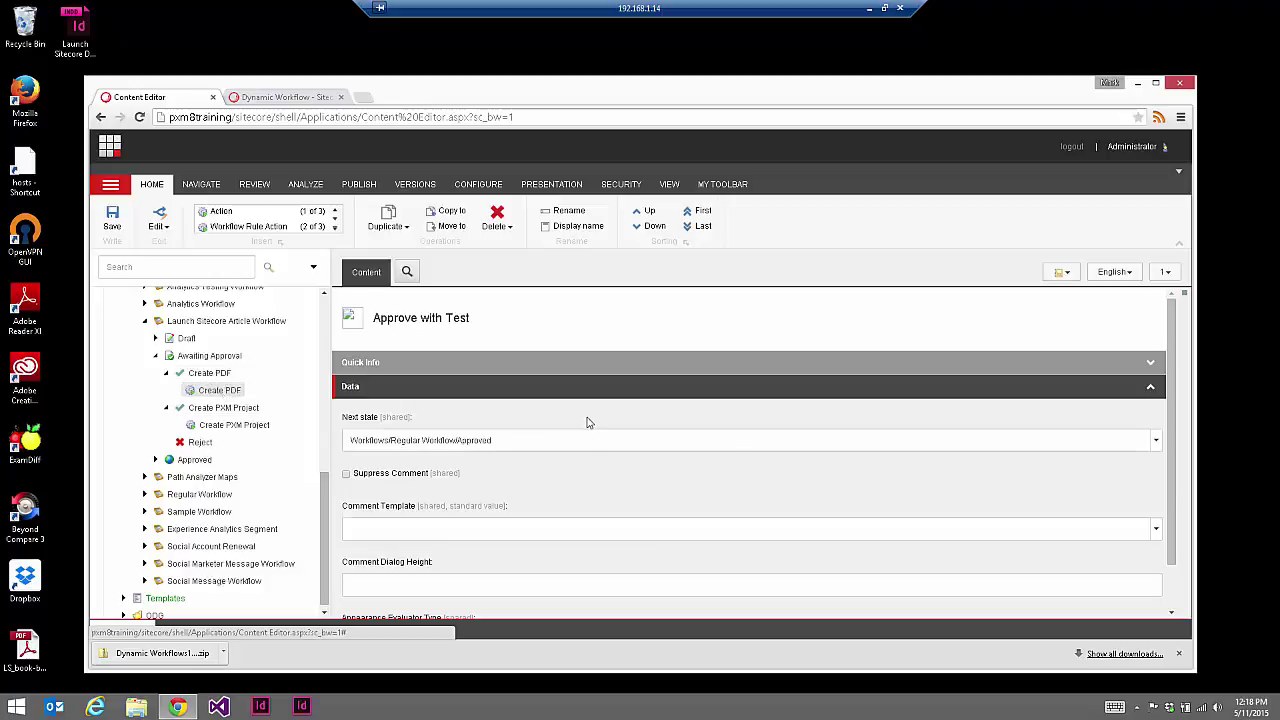
pyautogui.click(226, 428)
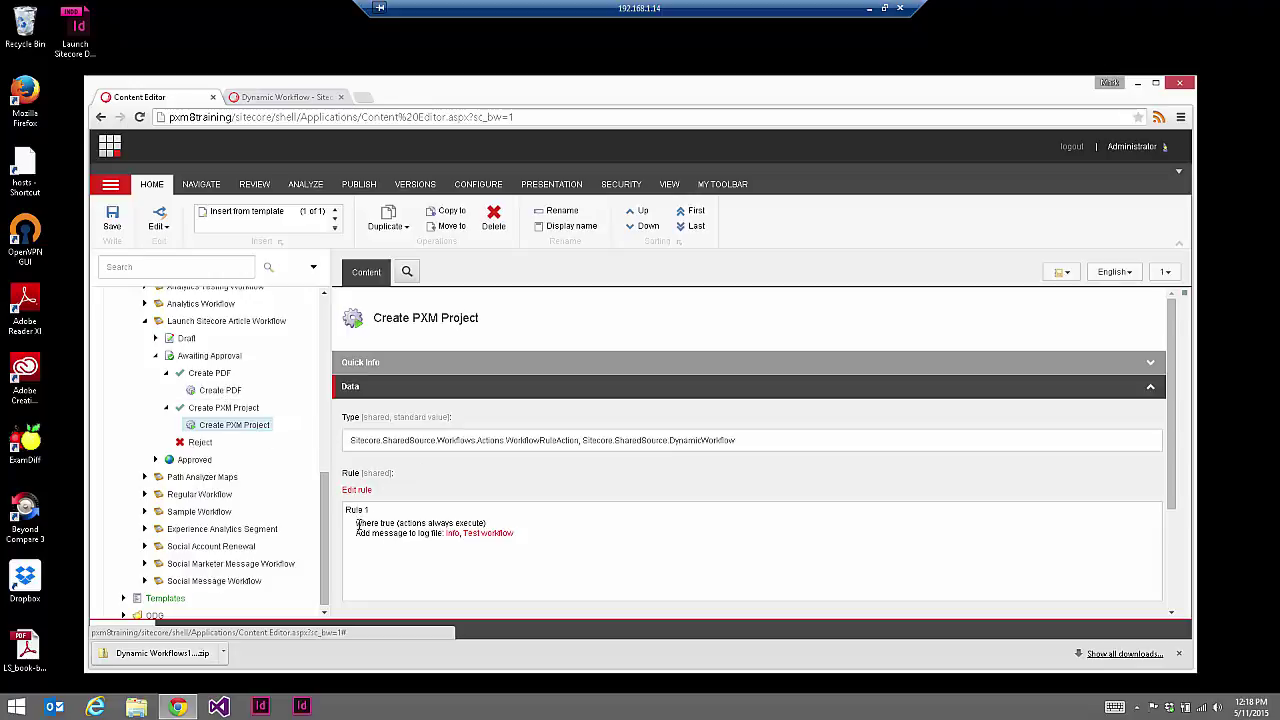
pyautogui.moveTo(358, 523)
pyautogui.mouseDown()
pyautogui.moveTo(488, 524)
pyautogui.moveTo(368, 533)
pyautogui.mouseUp()
pyautogui.click(388, 536)
pyautogui.click(388, 532)
pyautogui.scroll(1, 328, 510)
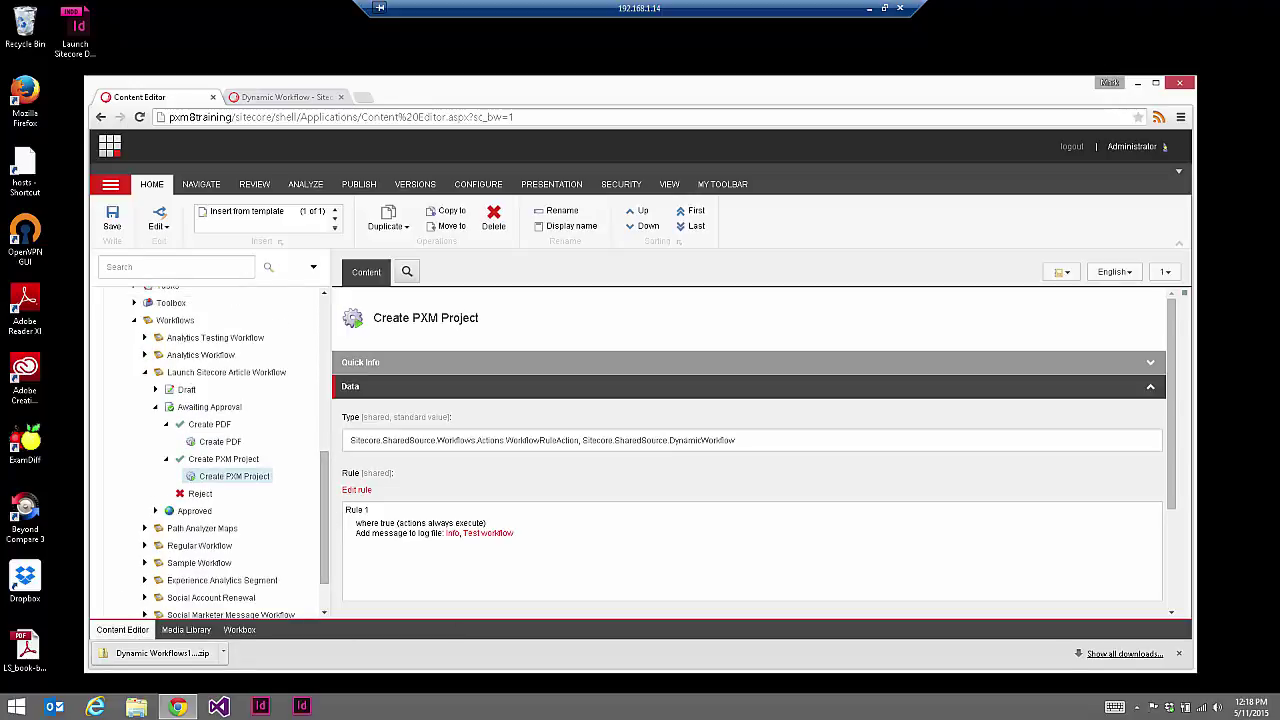